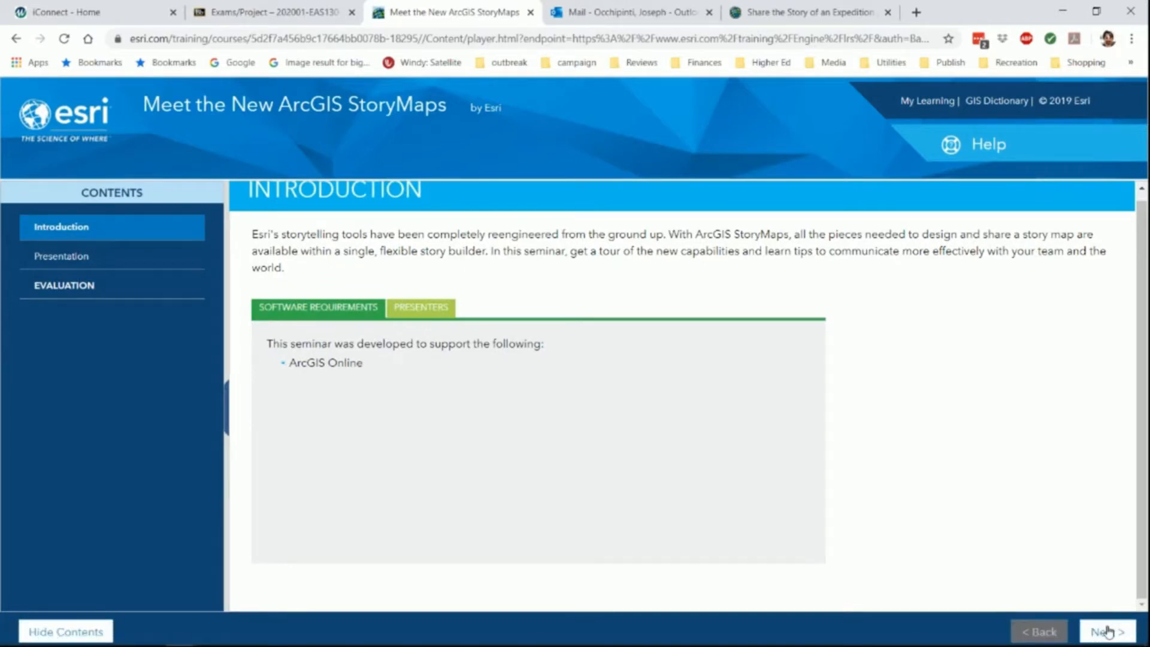
# Look through the Presentation and Evaluation sections of the Meet the New ArcGIS StoryMaps seminar, starting the presentation video
pyautogui.click(1108, 631)
pyautogui.click(510, 377)
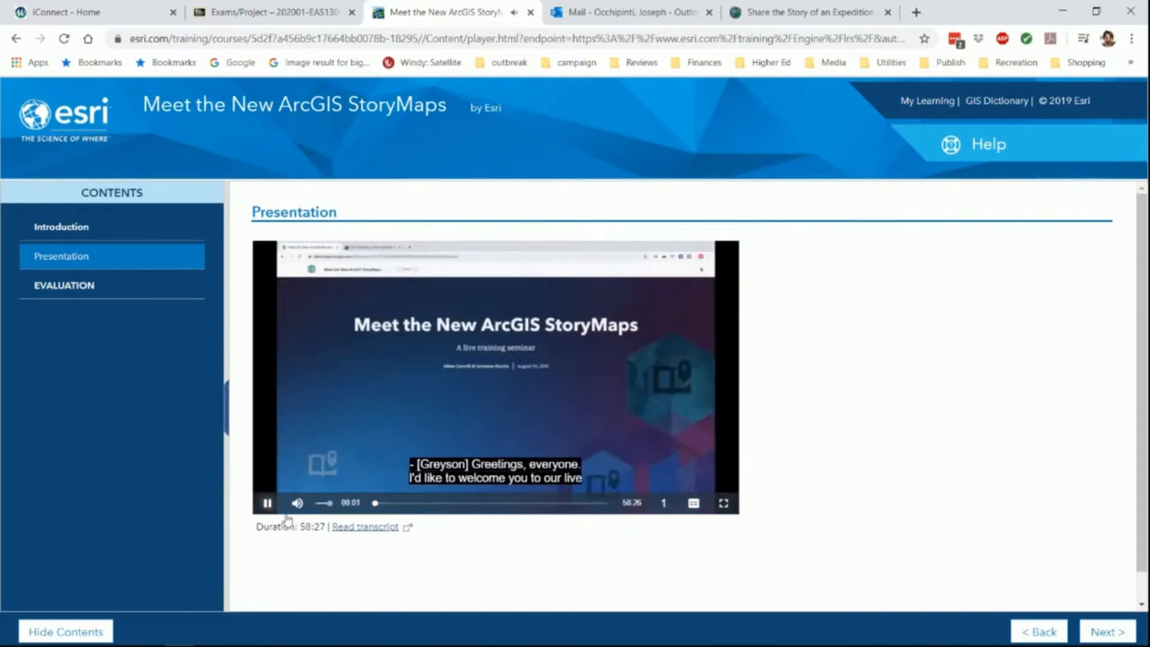
pyautogui.click(120, 287)
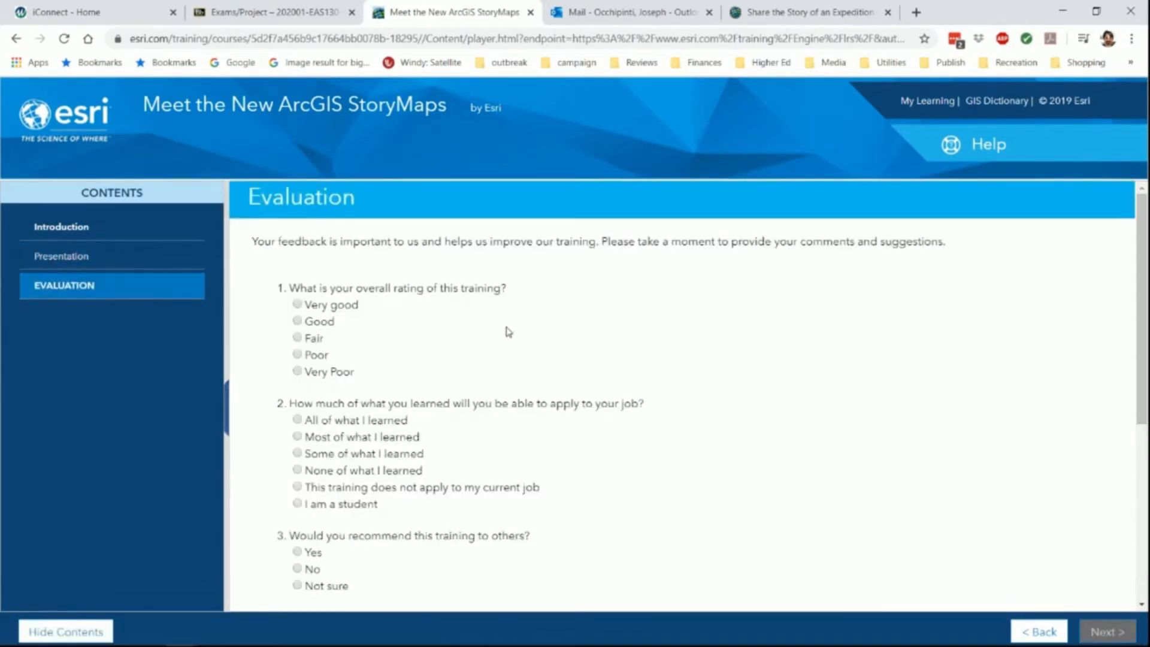
pyautogui.scroll(-5, 509, 332)
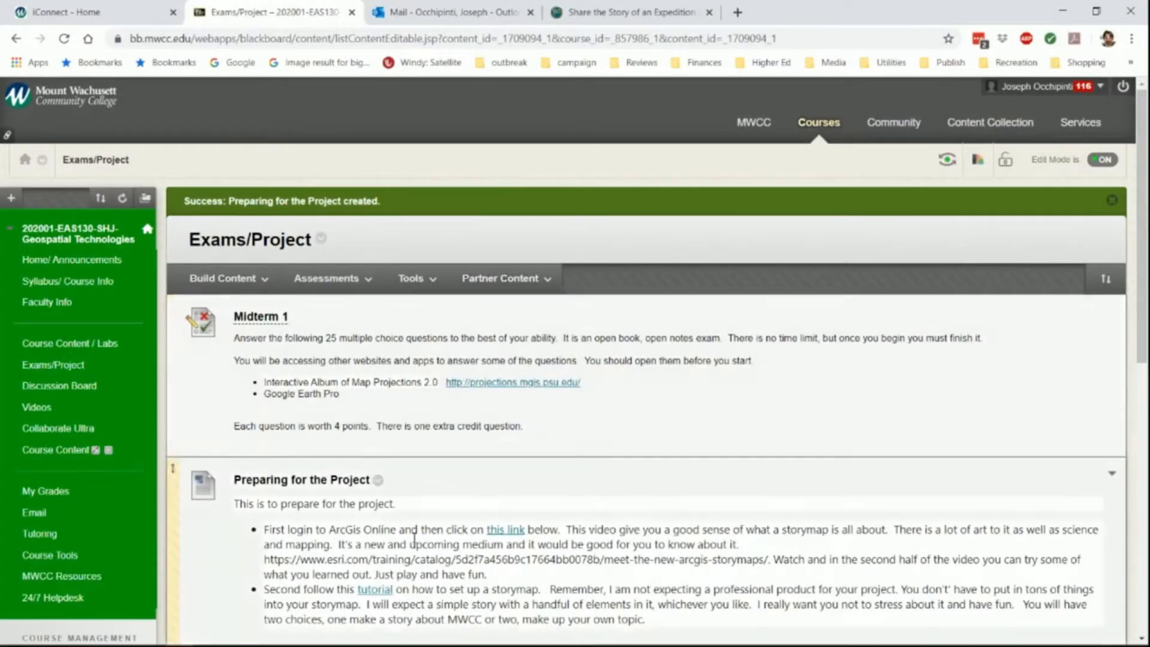
# Open the storymap tutorial linked in the Preparing for the Project item and view the lesson's final result
pyautogui.click(383, 591)
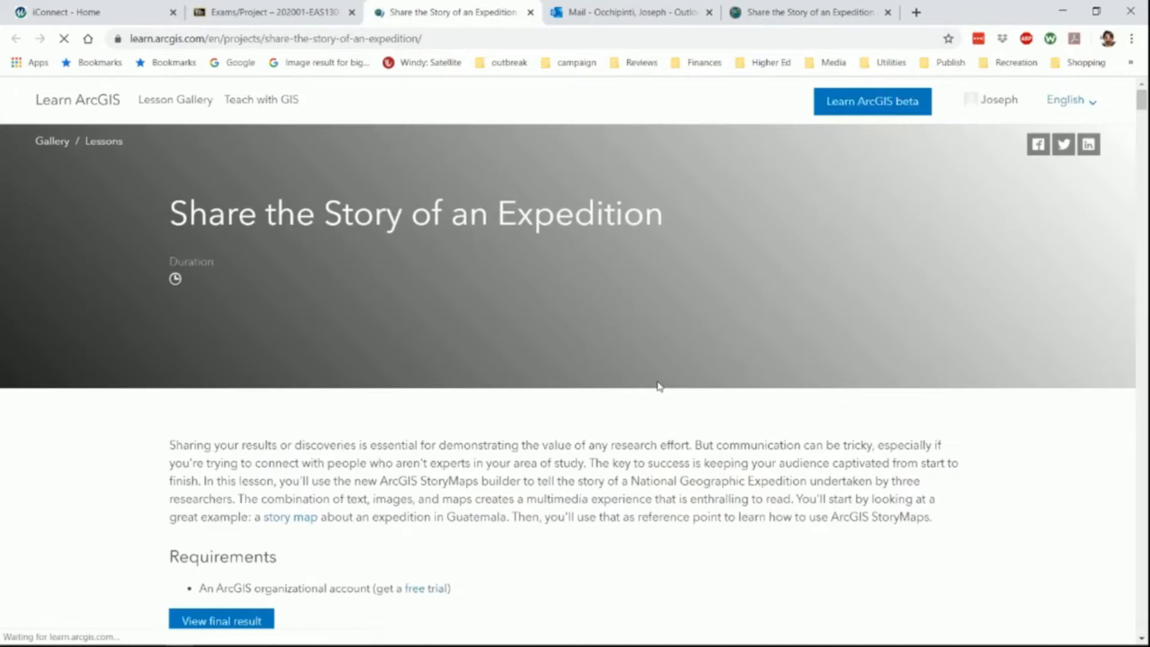
pyautogui.scroll(-3, 658, 386)
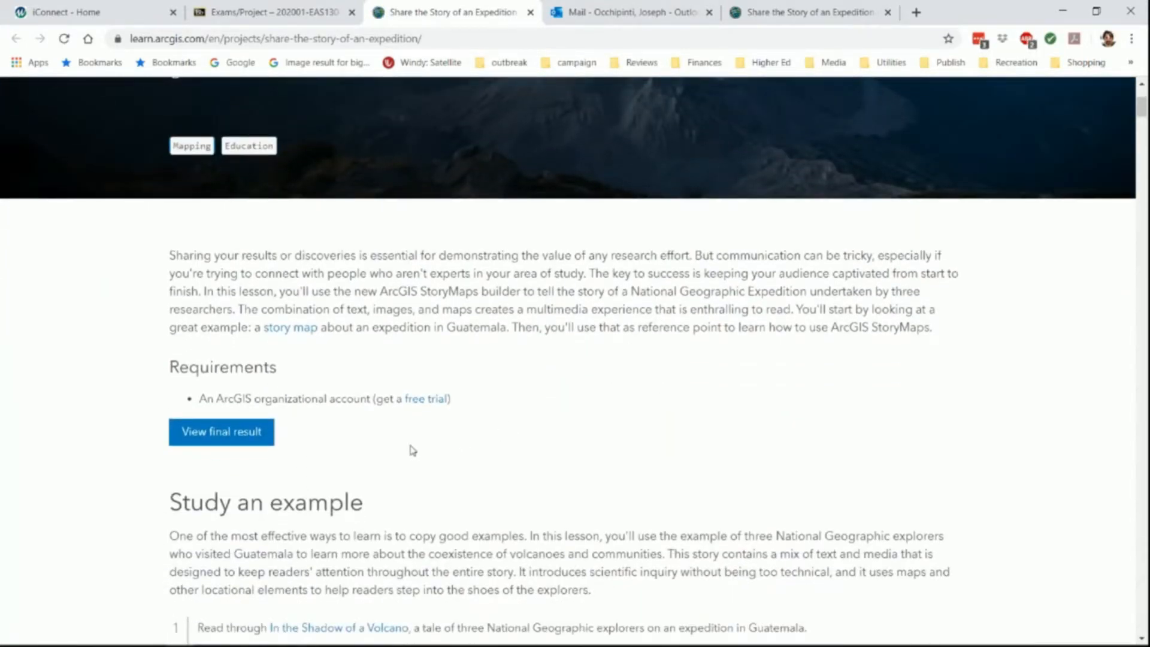
pyautogui.click(252, 436)
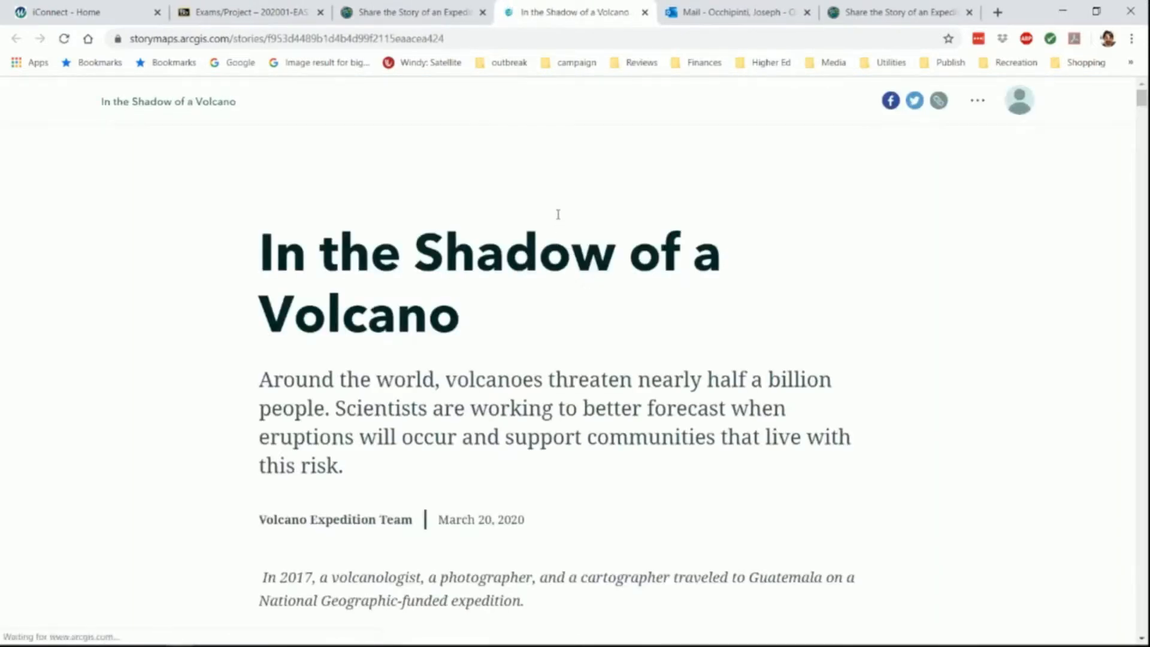
# Look through the example story In the Shadow of a Volcano to its end and close it
pyautogui.scroll(-12, 557, 216)
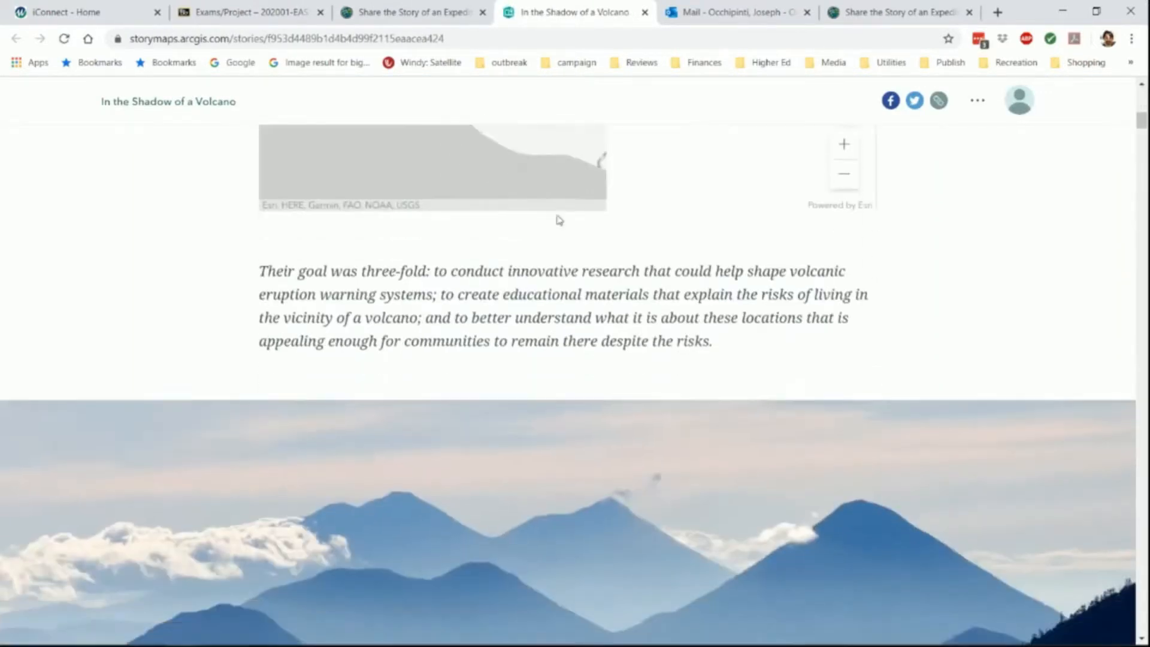
pyautogui.scroll(-10, 557, 220)
pyautogui.scroll(-10, 557, 220)
pyautogui.scroll(-12, 557, 219)
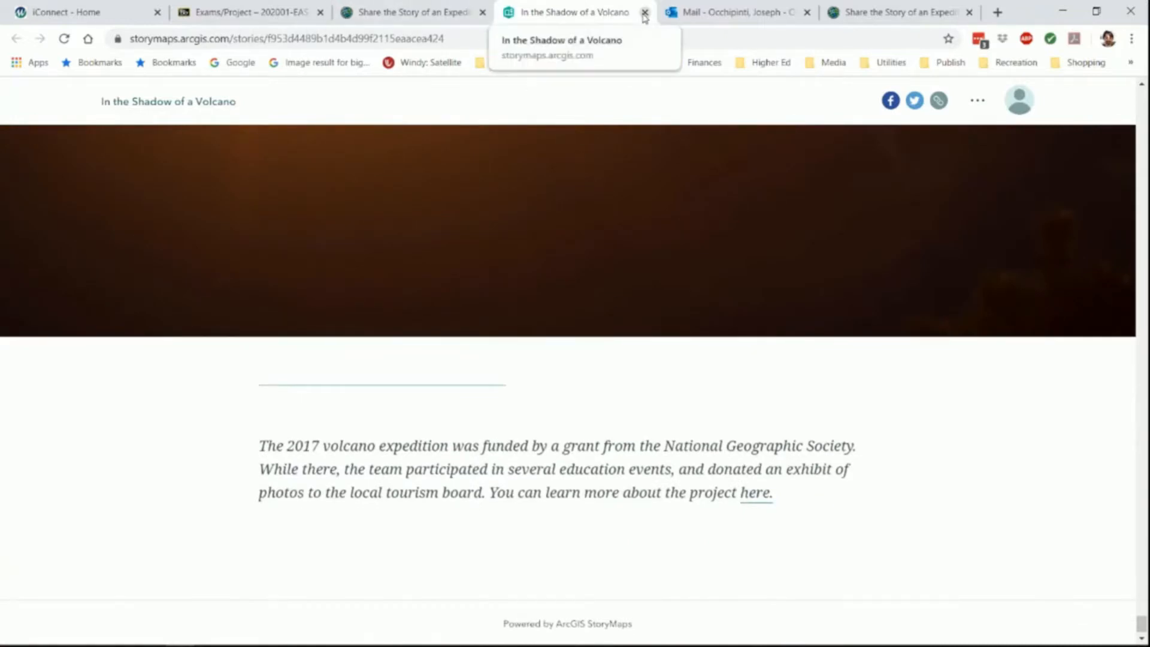
pyautogui.click(644, 12)
# Download the lesson's StoryMap_Data folder as storymap_data.zip to Downloads and show the file in its folder
pyautogui.scroll(-4, 488, 319)
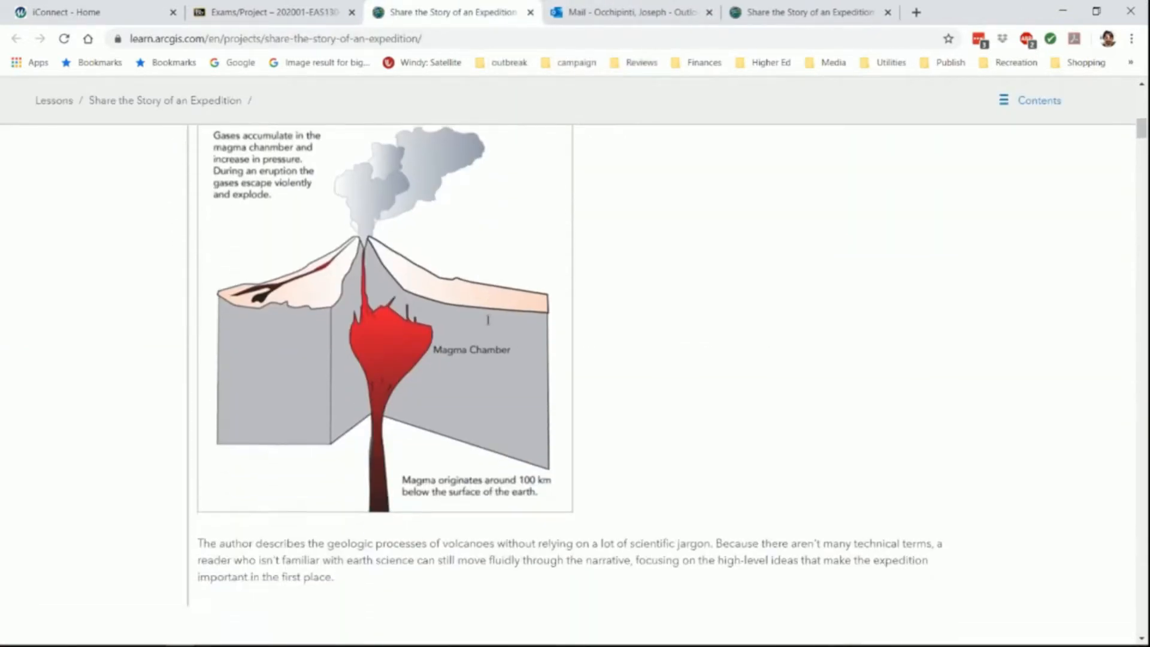
pyautogui.scroll(-6, 488, 319)
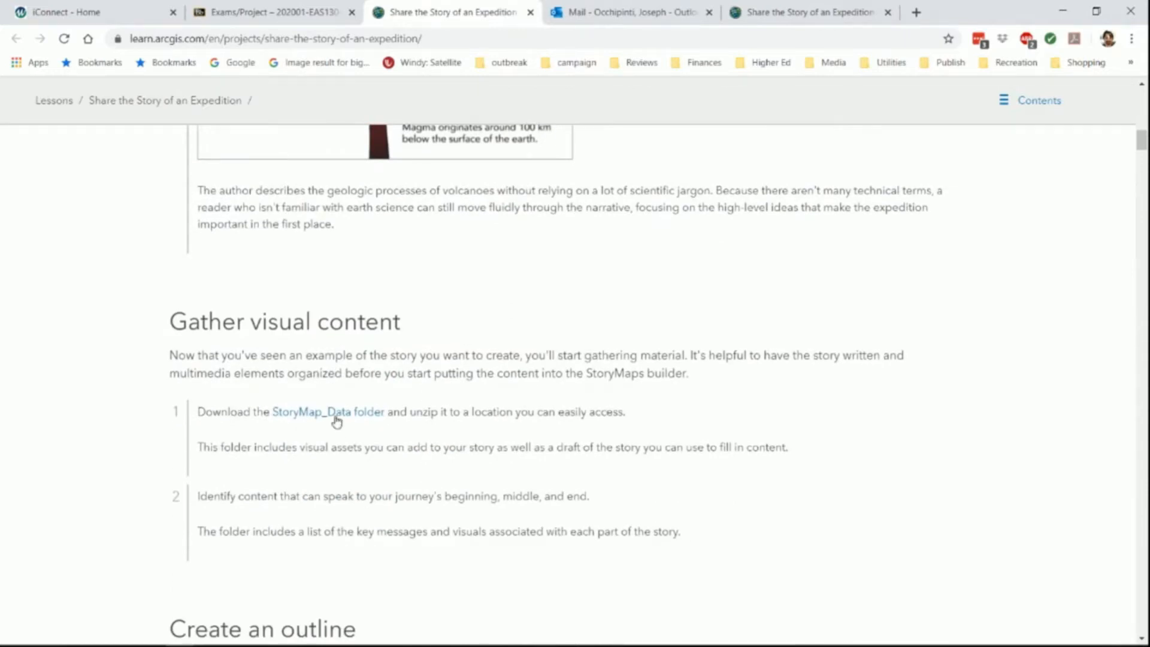
pyautogui.click(336, 419)
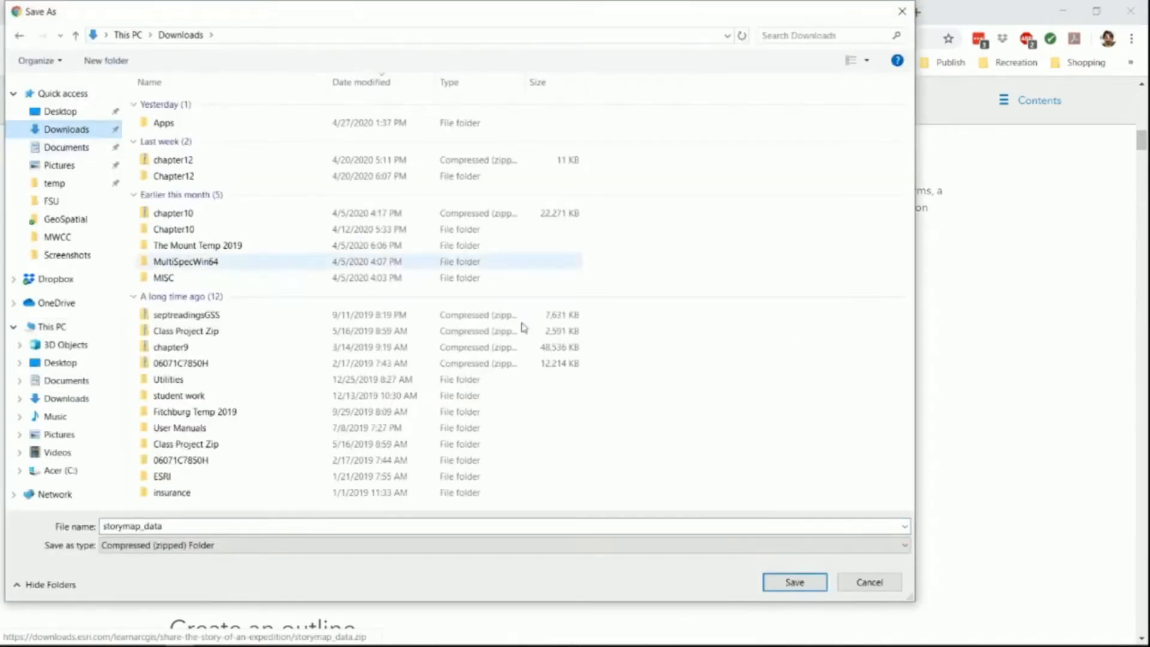
pyautogui.click(795, 584)
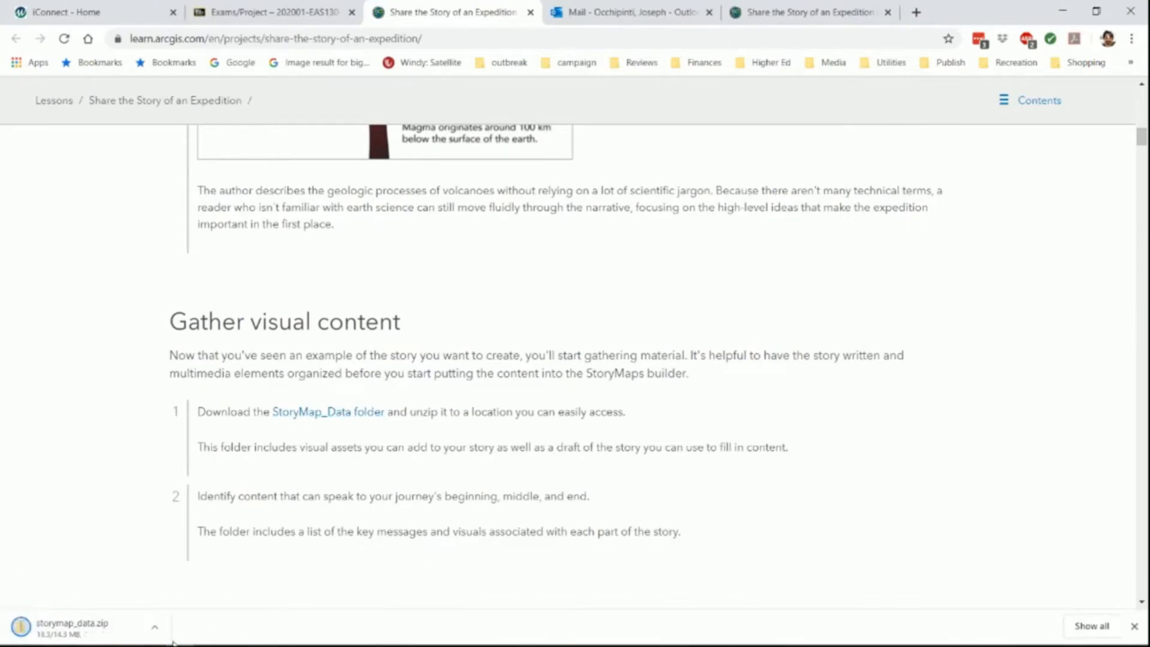
pyautogui.click(155, 629)
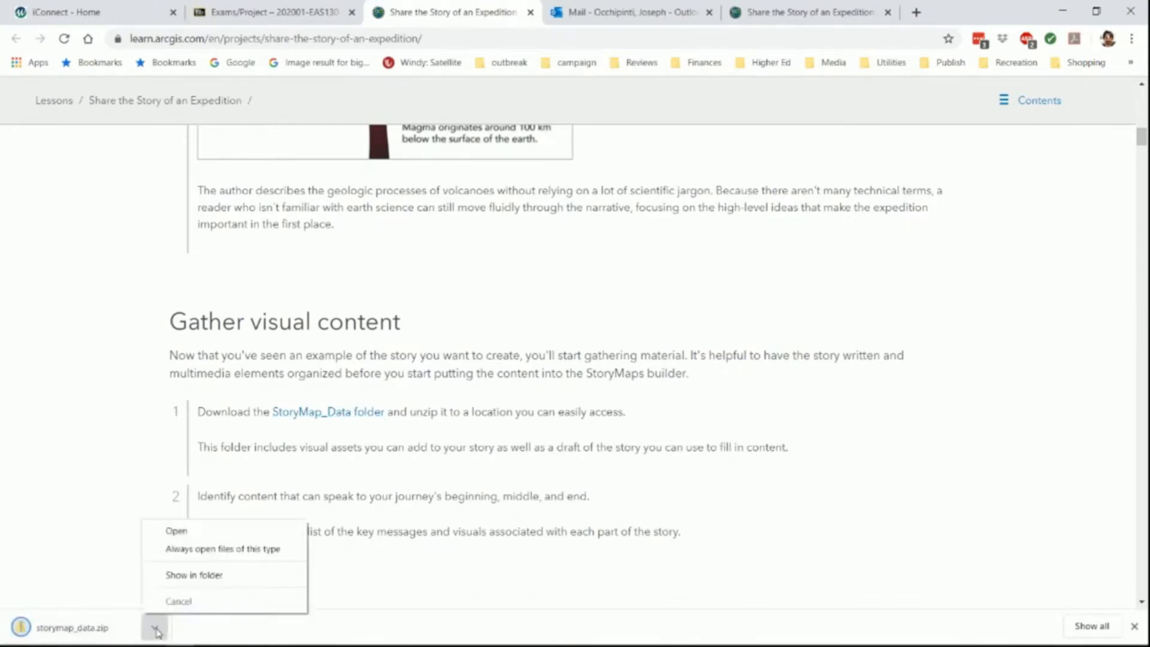
pyautogui.click(228, 576)
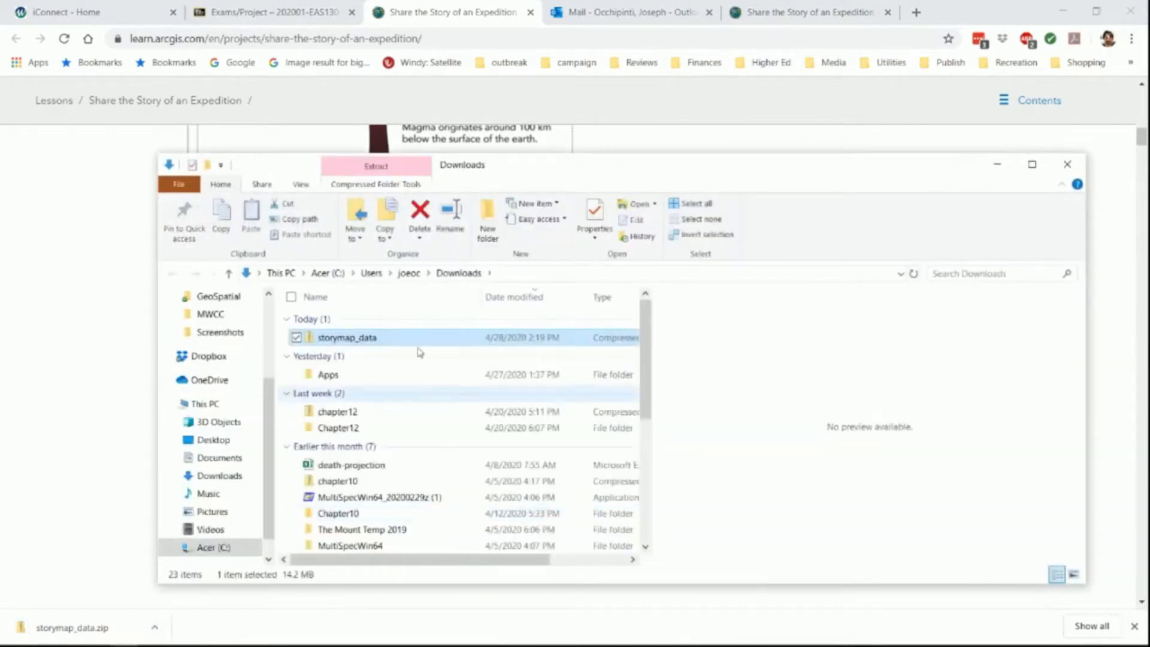
# Extract the storymap_data archive directly into the Downloads folder, removing the storymap_data subfolder from the destination path
pyautogui.doubleClick(349, 339)
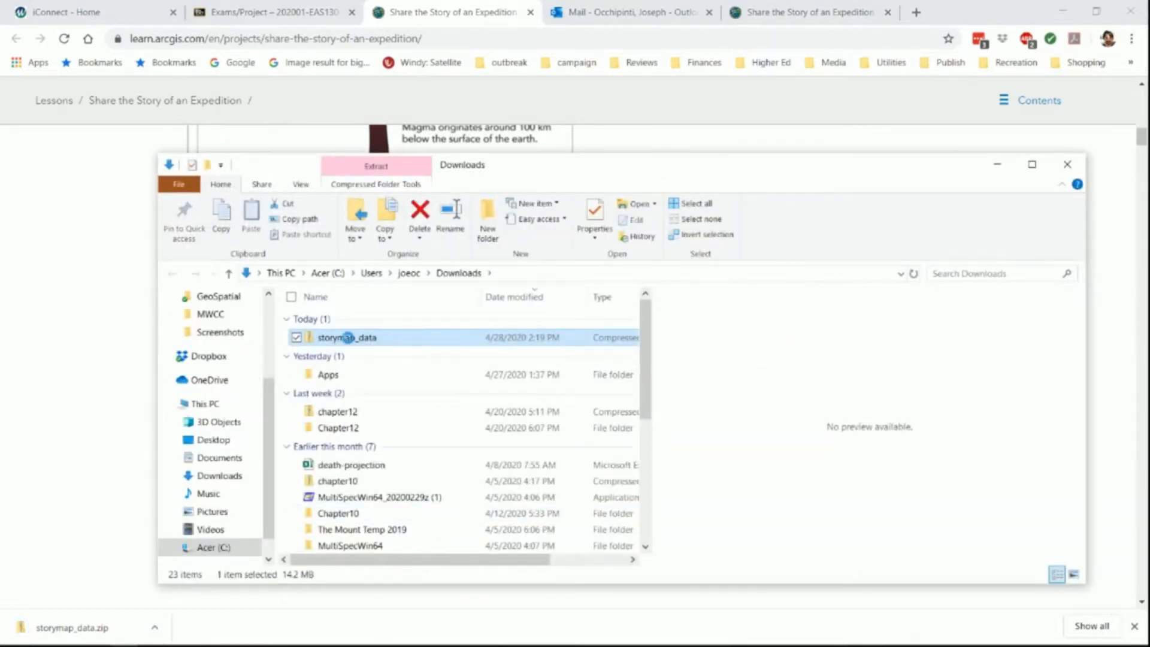
pyautogui.rightClick(349, 339)
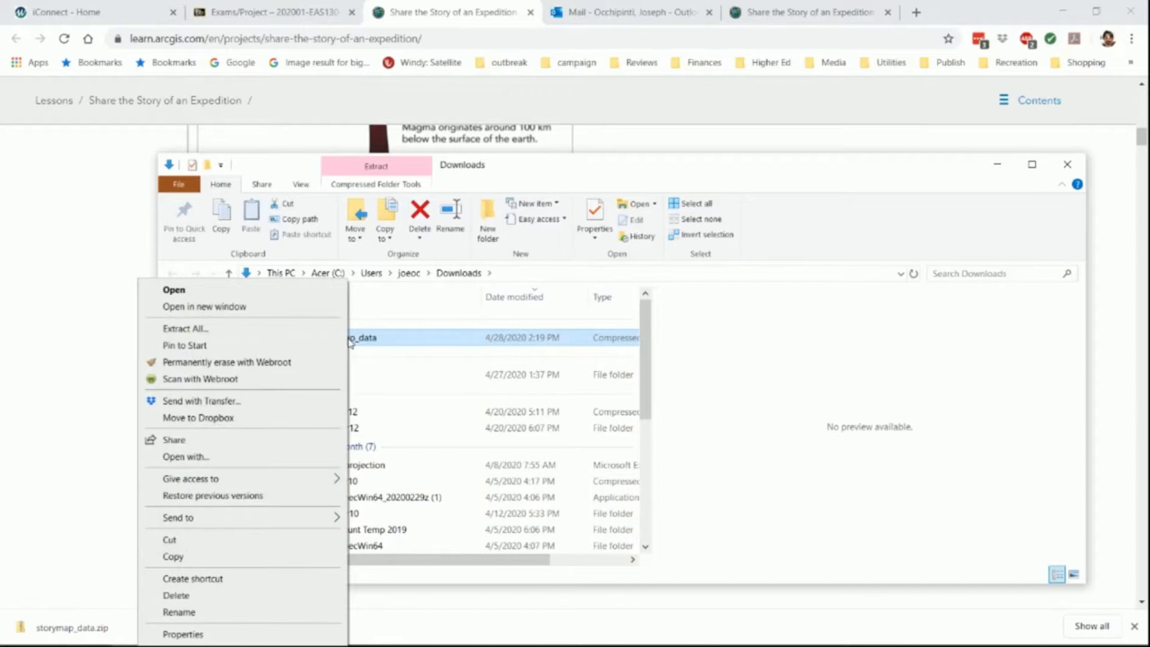
pyautogui.click(245, 328)
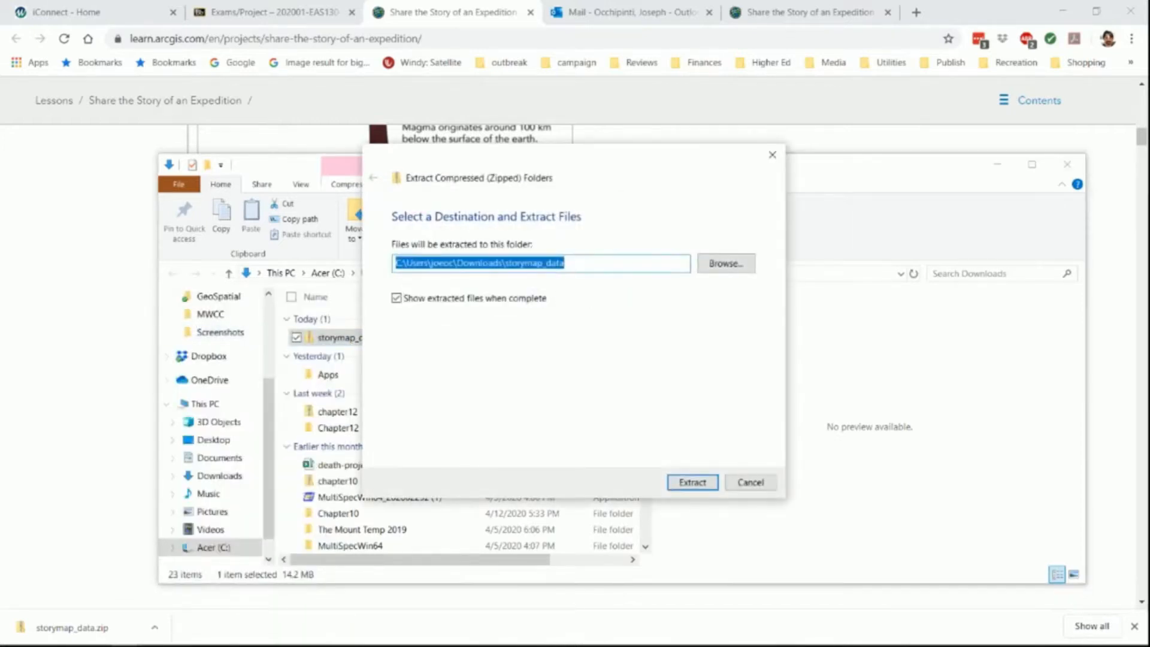
pyautogui.click(578, 266)
pyautogui.press('BackSpace')
pyautogui.press('BackSpace')
pyautogui.press('BackSpace')
pyautogui.press('BackSpace')
pyautogui.press('BackSpace')
pyautogui.press('BackSpace')
pyautogui.press('BackSpace')
pyautogui.press('BackSpace')
pyautogui.press('BackSpace')
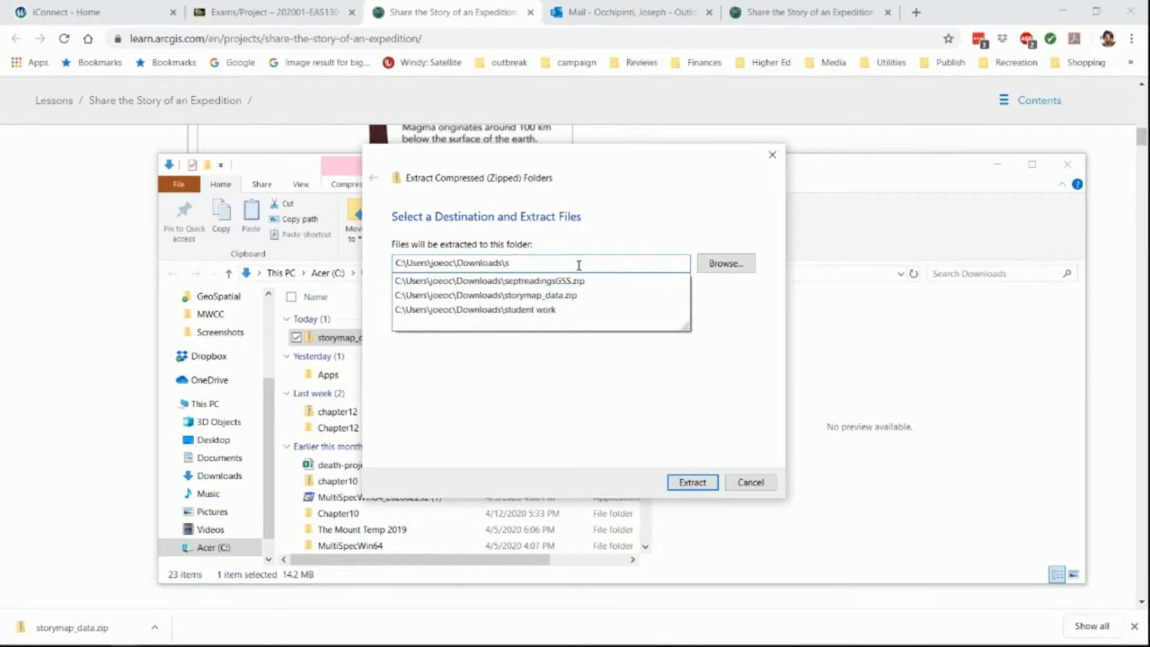
pyautogui.press('BackSpace')
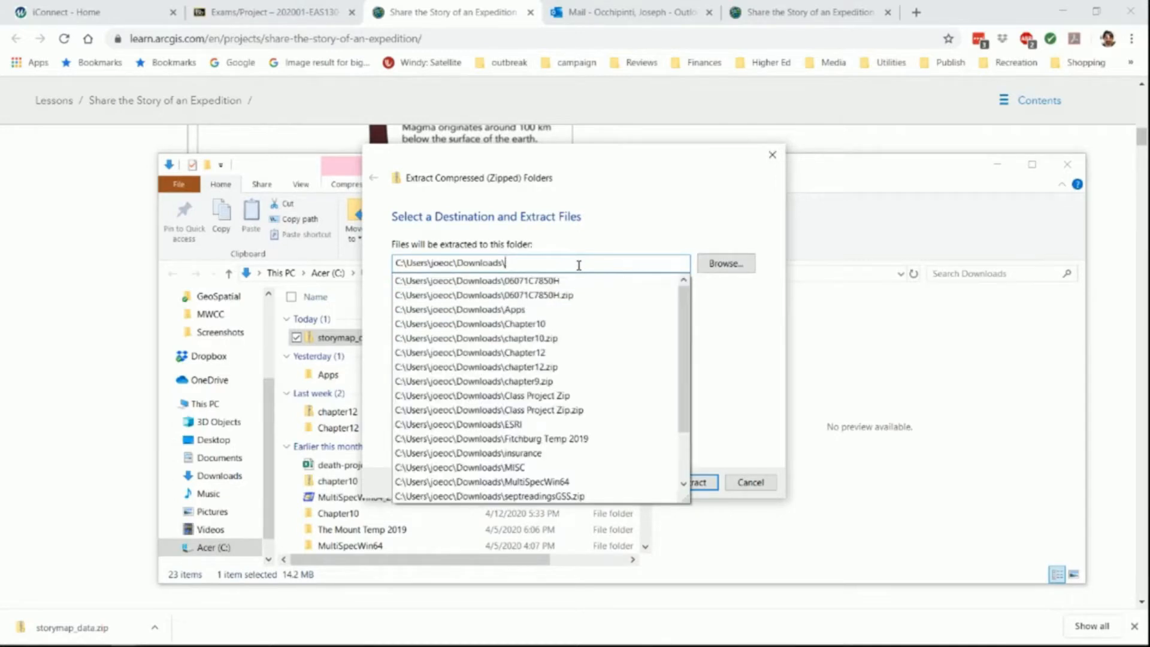
pyautogui.click(698, 483)
pyautogui.click(699, 485)
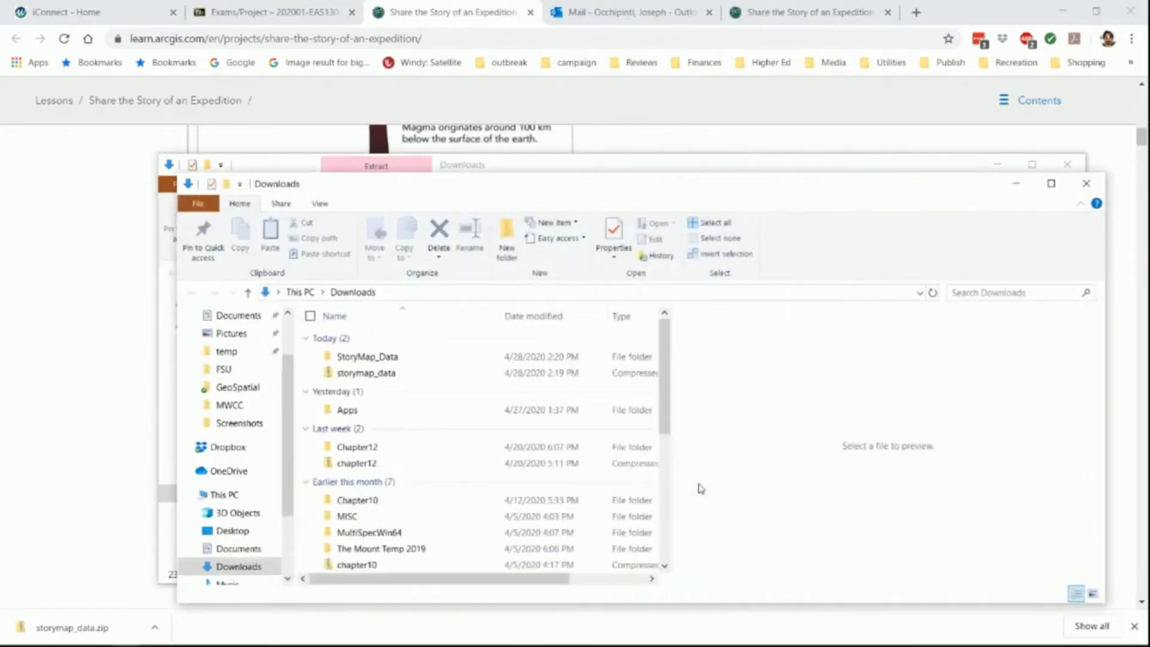
# Read through the In the Shadow of a Volcano Text document from the extracted StoryMap_Data folder, and close the document and folder windows
pyautogui.doubleClick(385, 357)
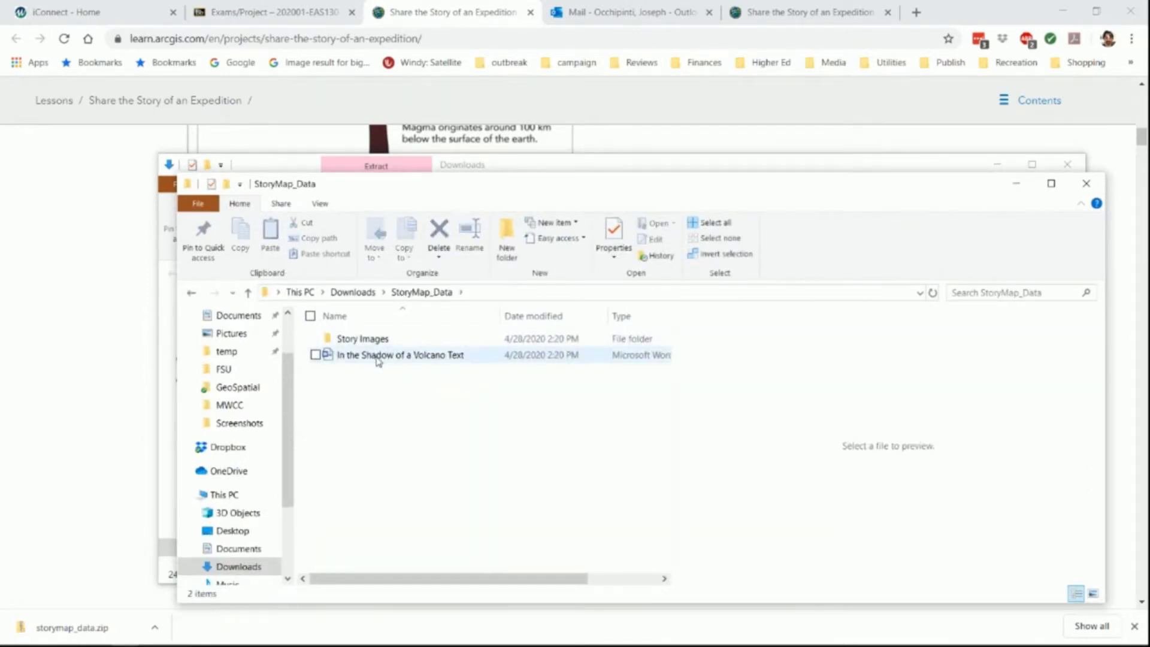
pyautogui.doubleClick(375, 340)
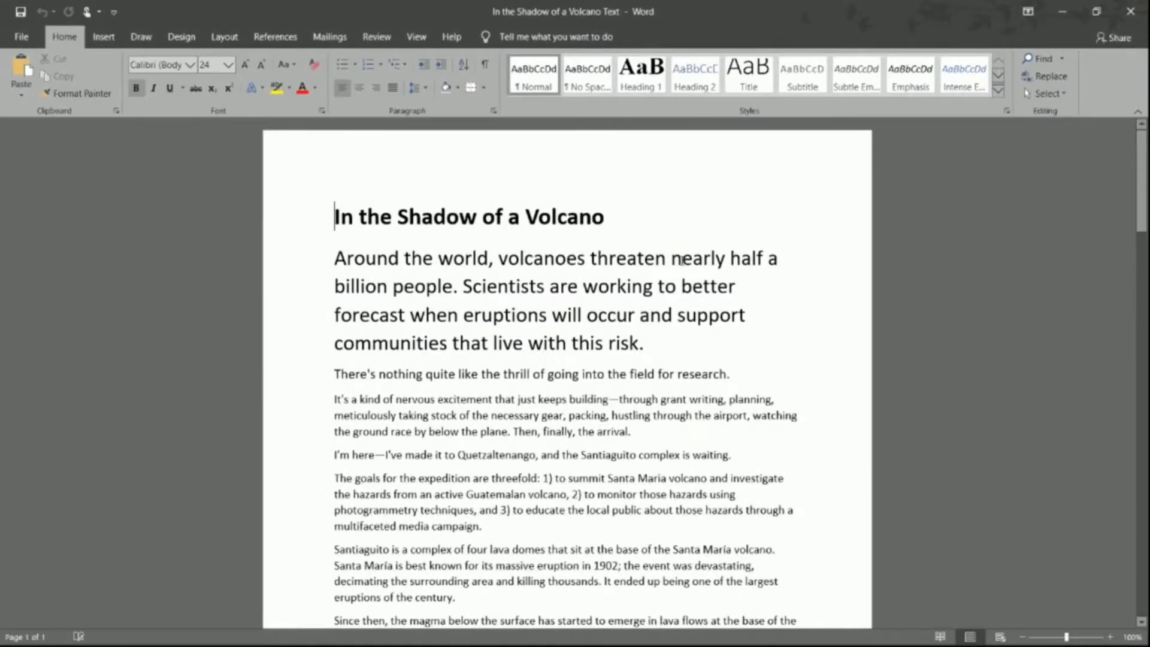
pyautogui.scroll(-5, 681, 263)
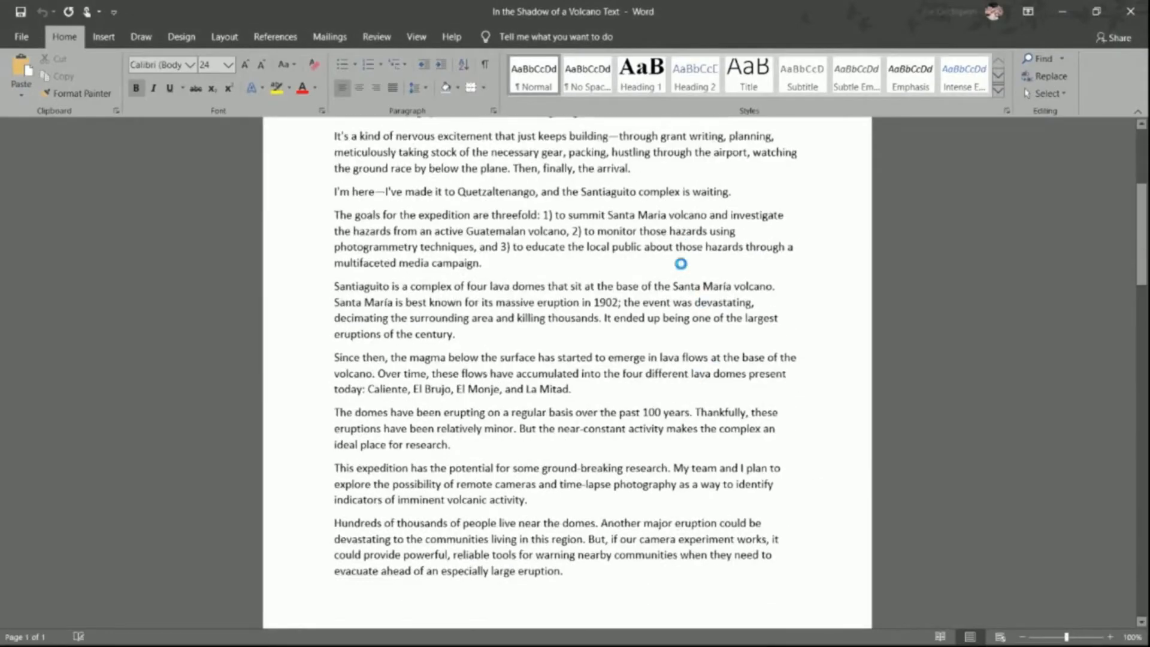
pyautogui.scroll(-12, 705, 314)
pyautogui.scroll(-12, 704, 313)
pyautogui.scroll(-4, 704, 314)
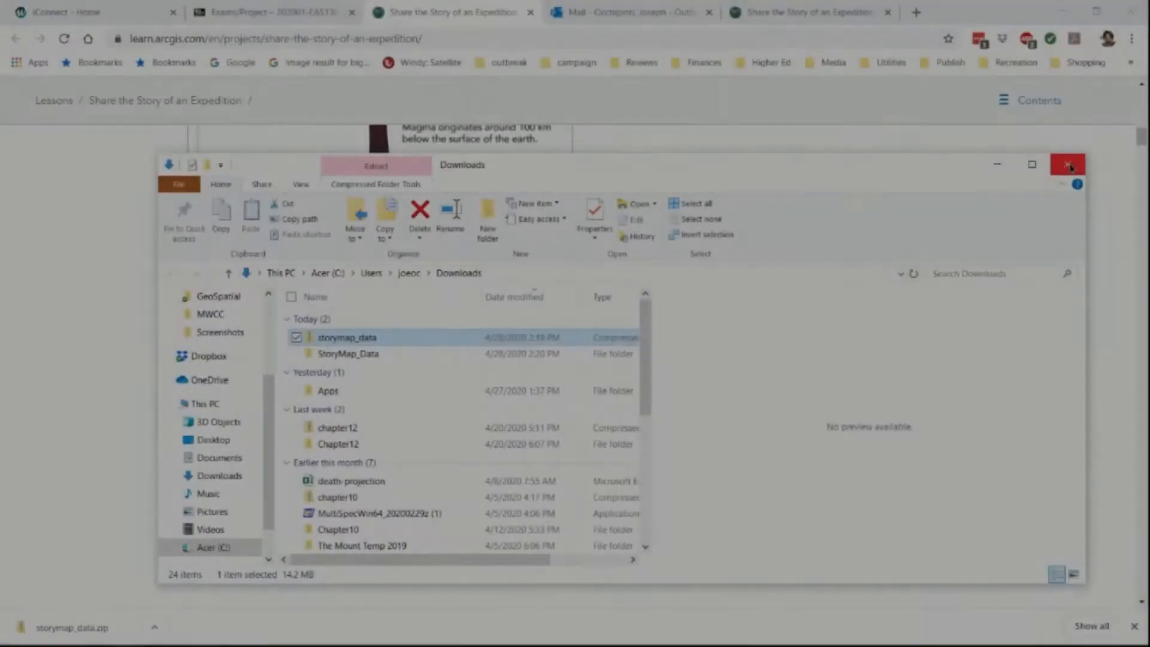
pyautogui.click(1069, 165)
# Open the ArcGIS StoryMaps builder linked in the lesson's Add content blocks section and create a new story
pyautogui.scroll(-6, 449, 411)
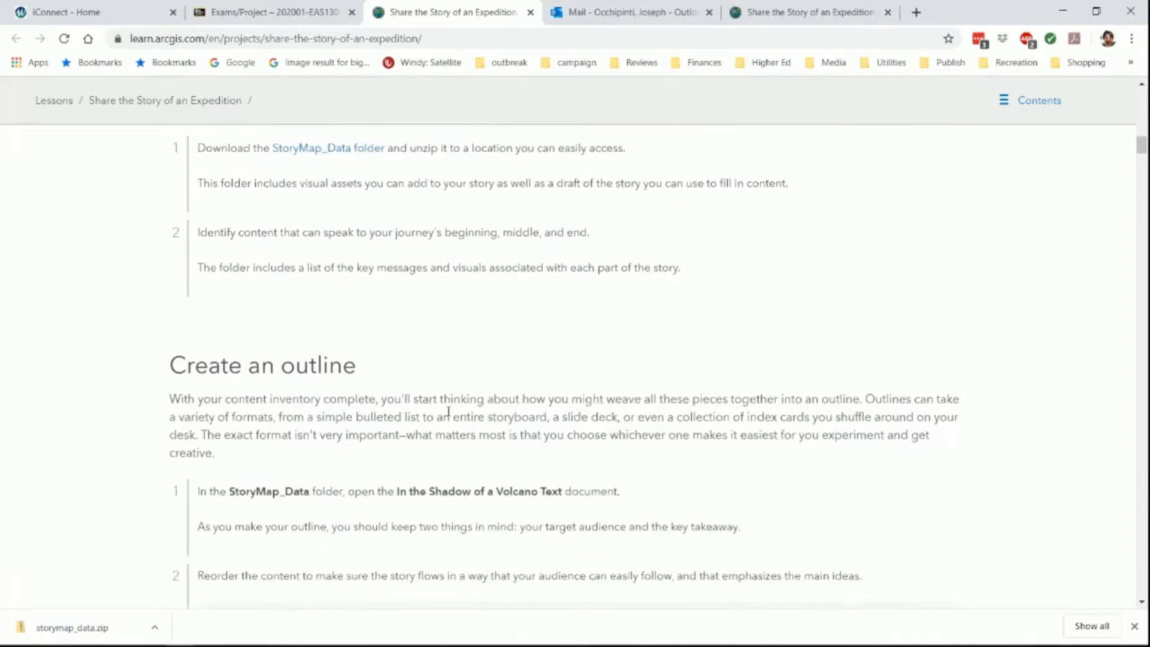
pyautogui.scroll(-1, 449, 411)
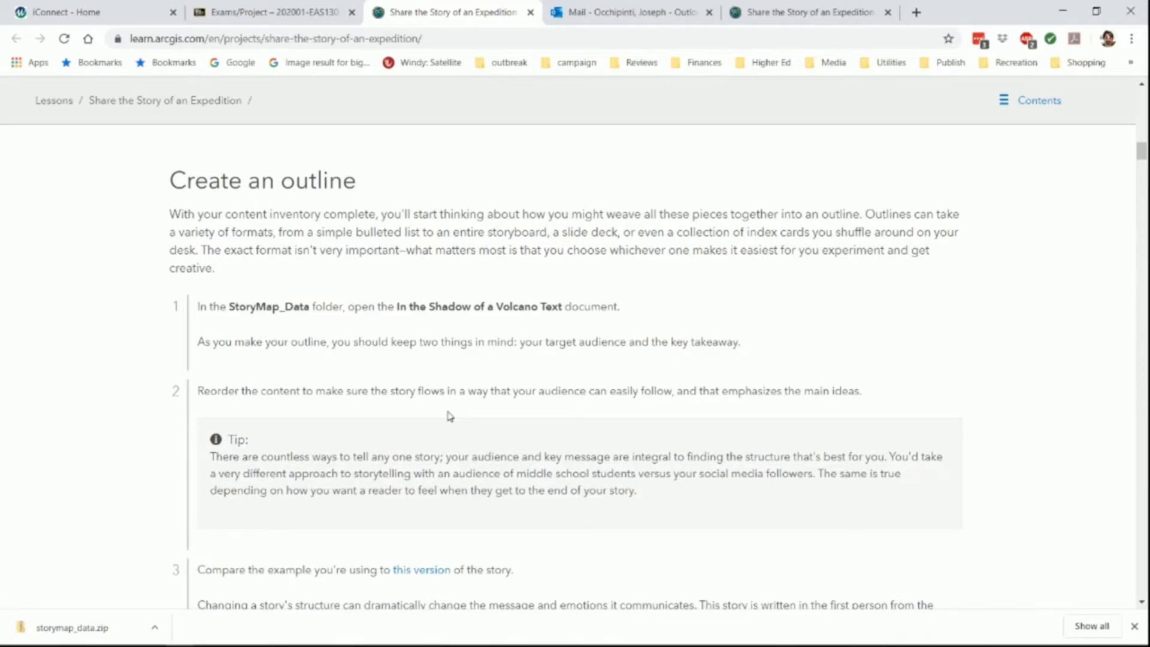
pyautogui.scroll(-6, 450, 416)
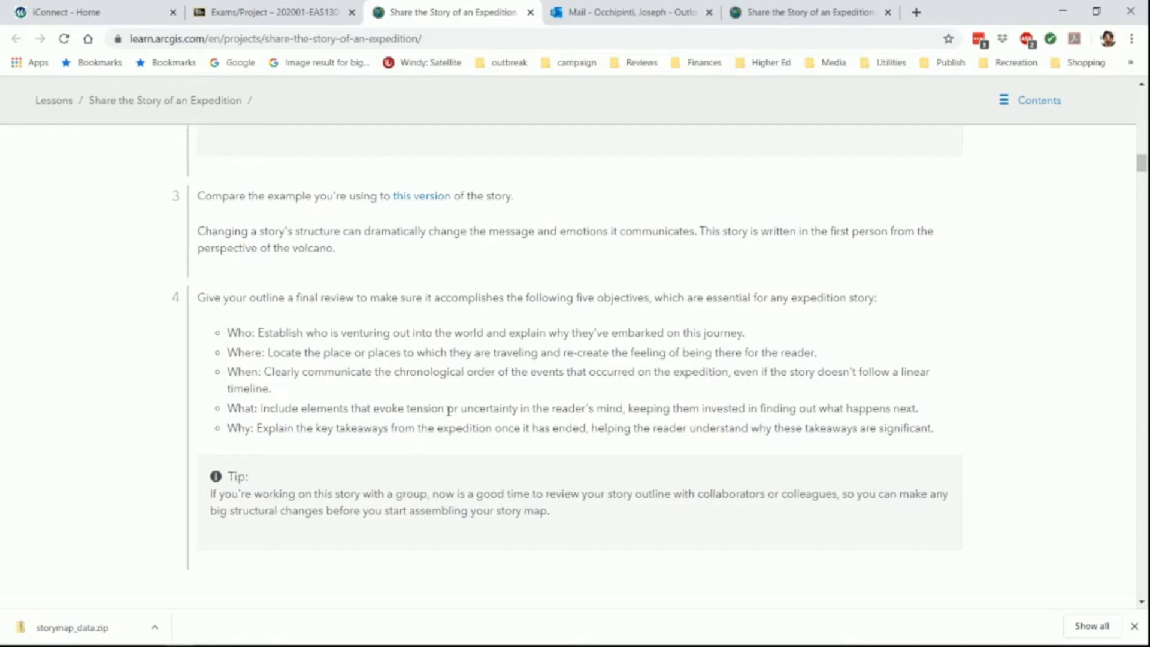
pyautogui.scroll(-7, 448, 410)
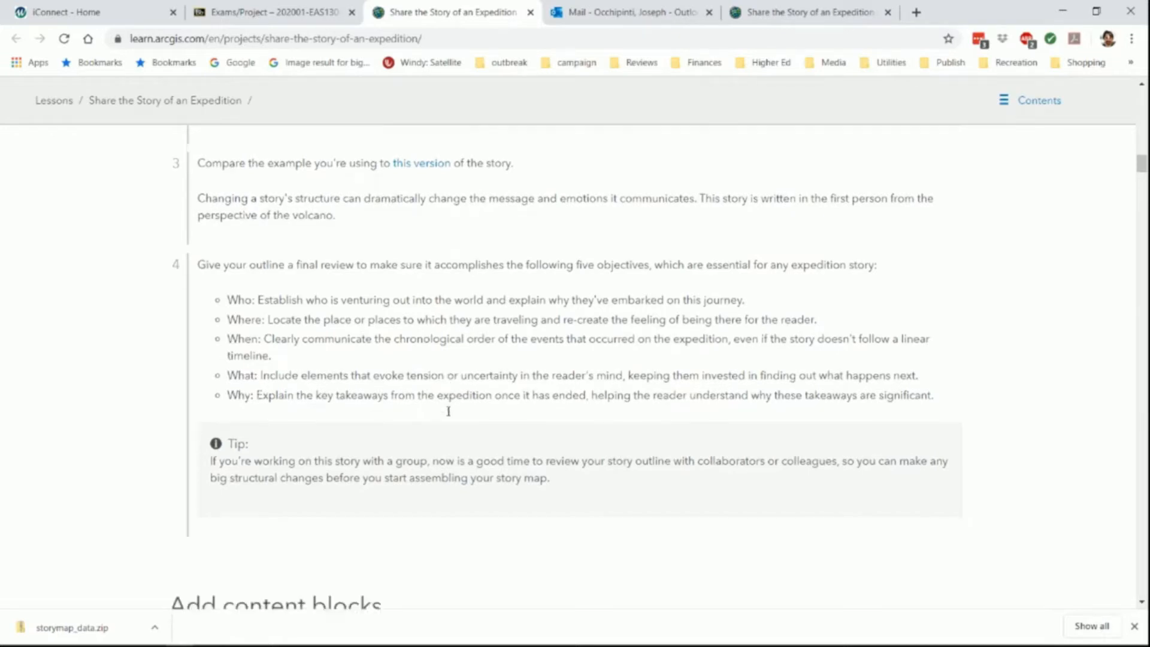
pyautogui.scroll(-2, 449, 413)
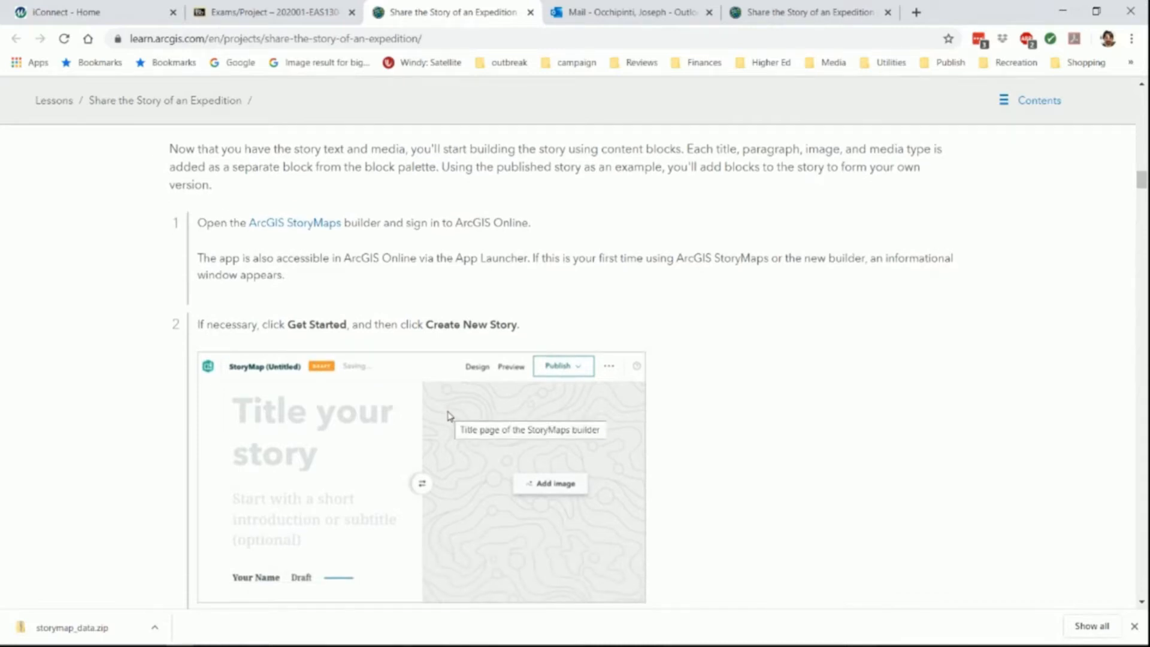
pyautogui.click(308, 223)
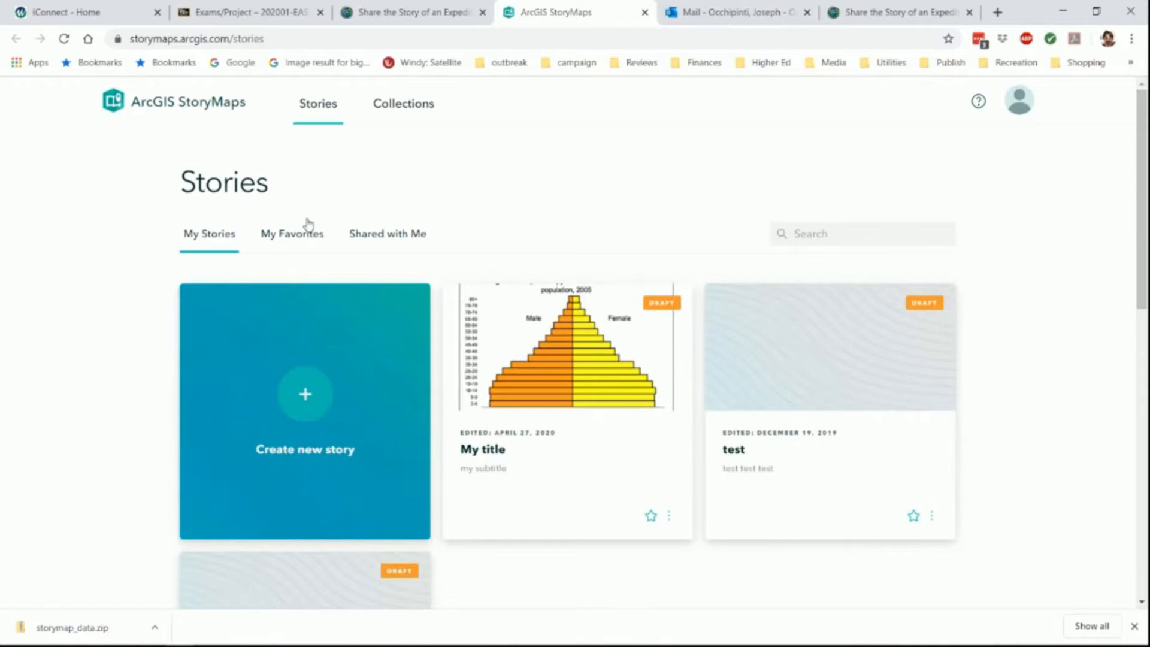
pyautogui.click(309, 395)
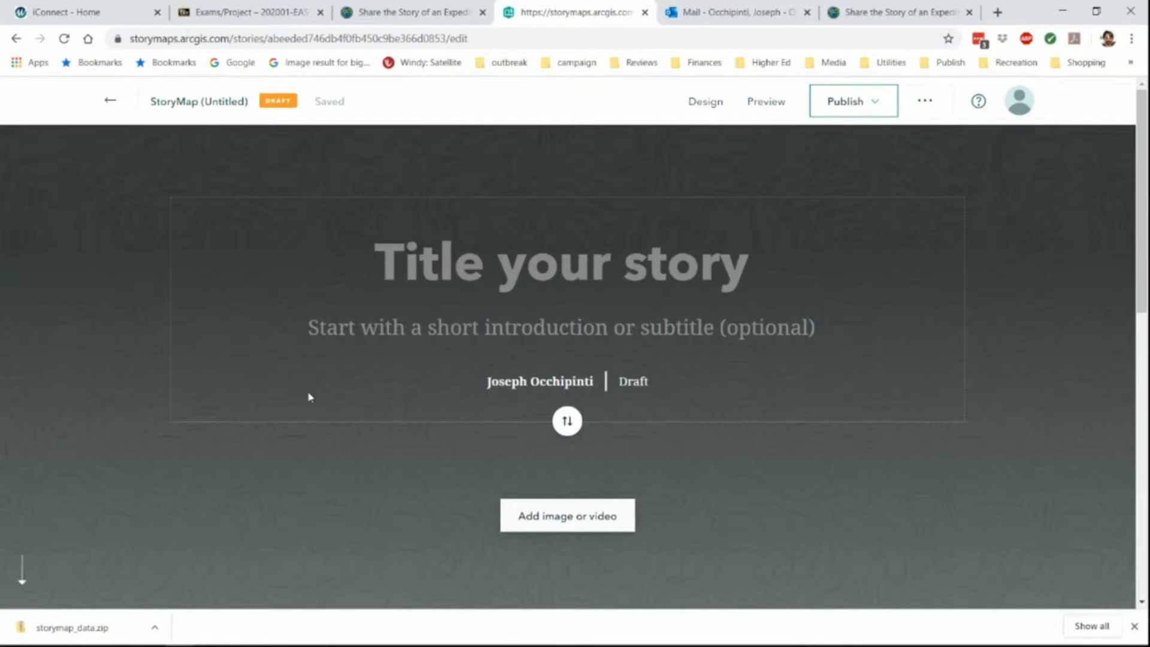
# Copy the title "In the Shadow of a Volcano" from step 3 of the lesson and paste it as the story's title
pyautogui.click(430, 16)
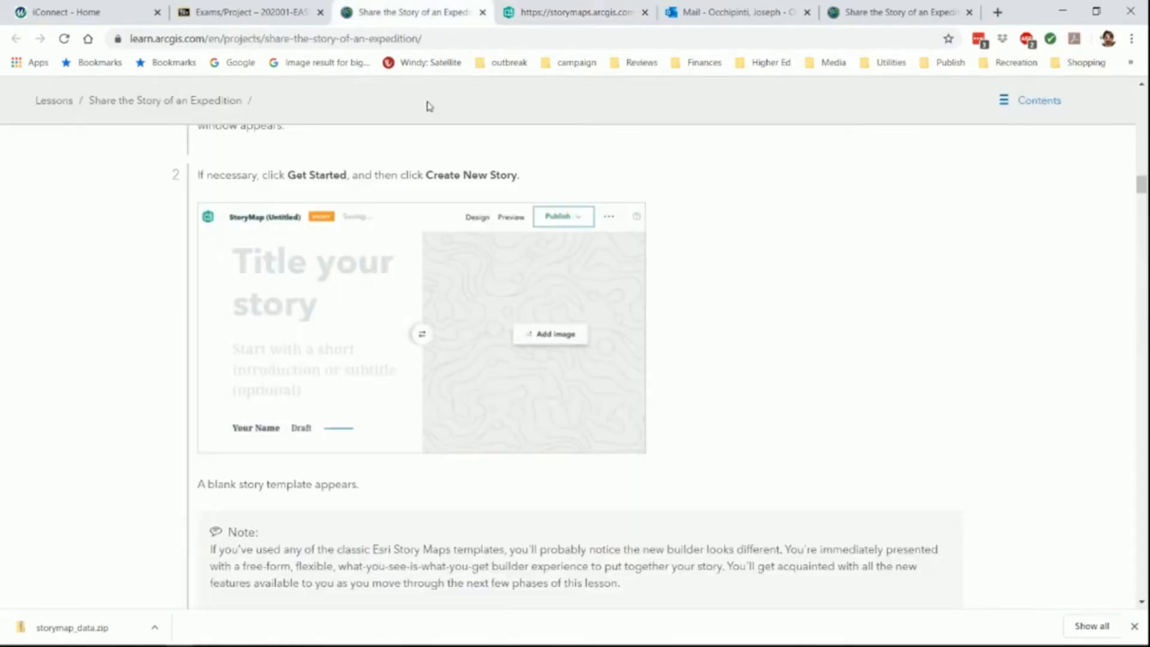
pyautogui.scroll(-4, 413, 368)
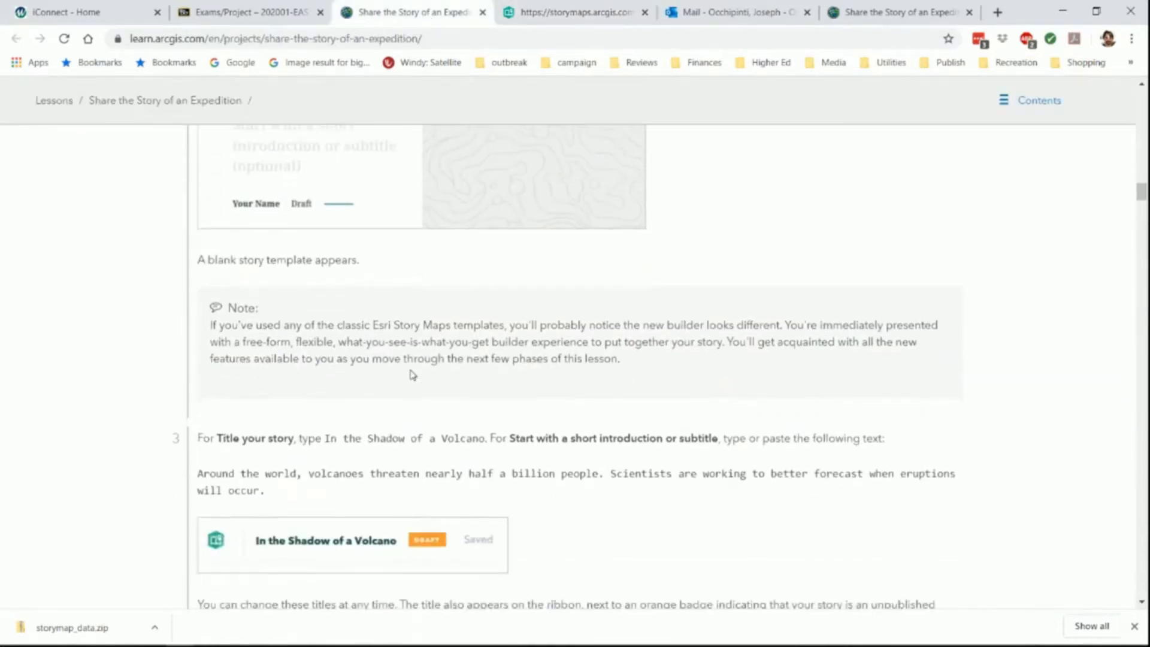
pyautogui.scroll(-1, 413, 375)
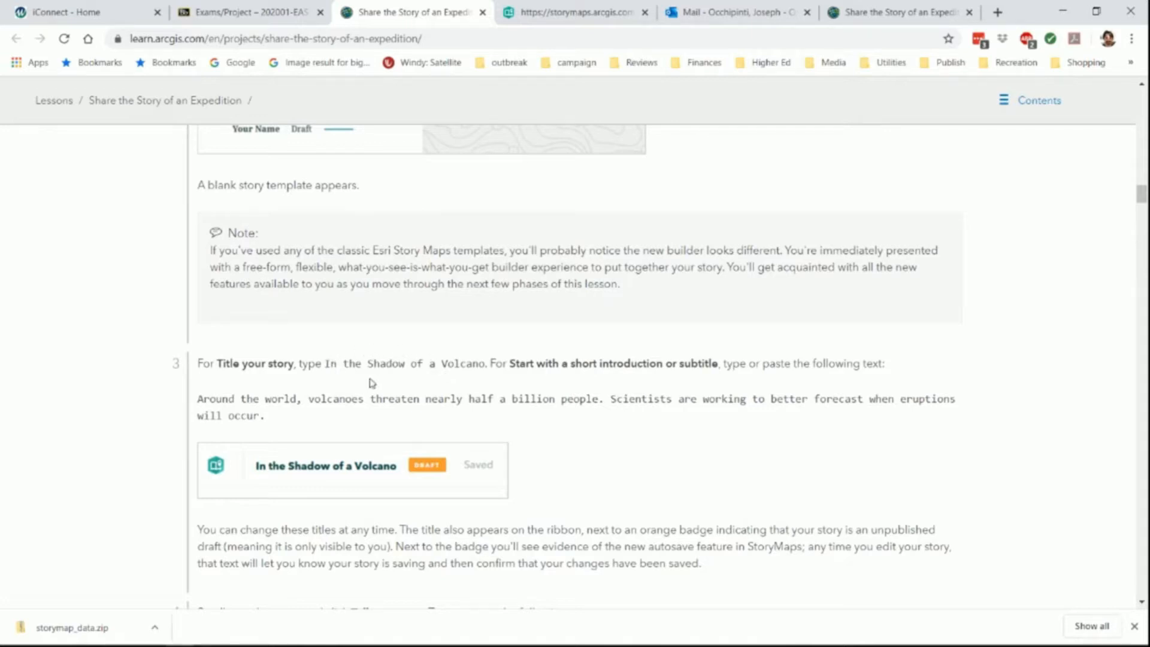
pyautogui.moveTo(482, 363); pyautogui.dragTo(325, 364)
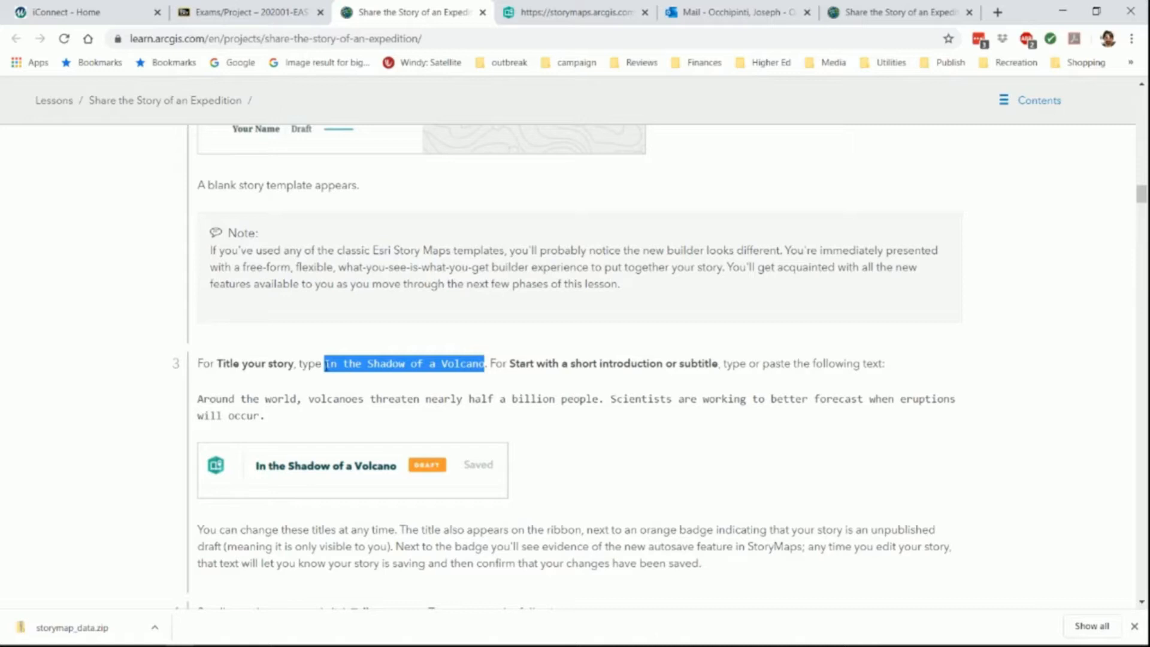
pyautogui.rightClick(367, 367)
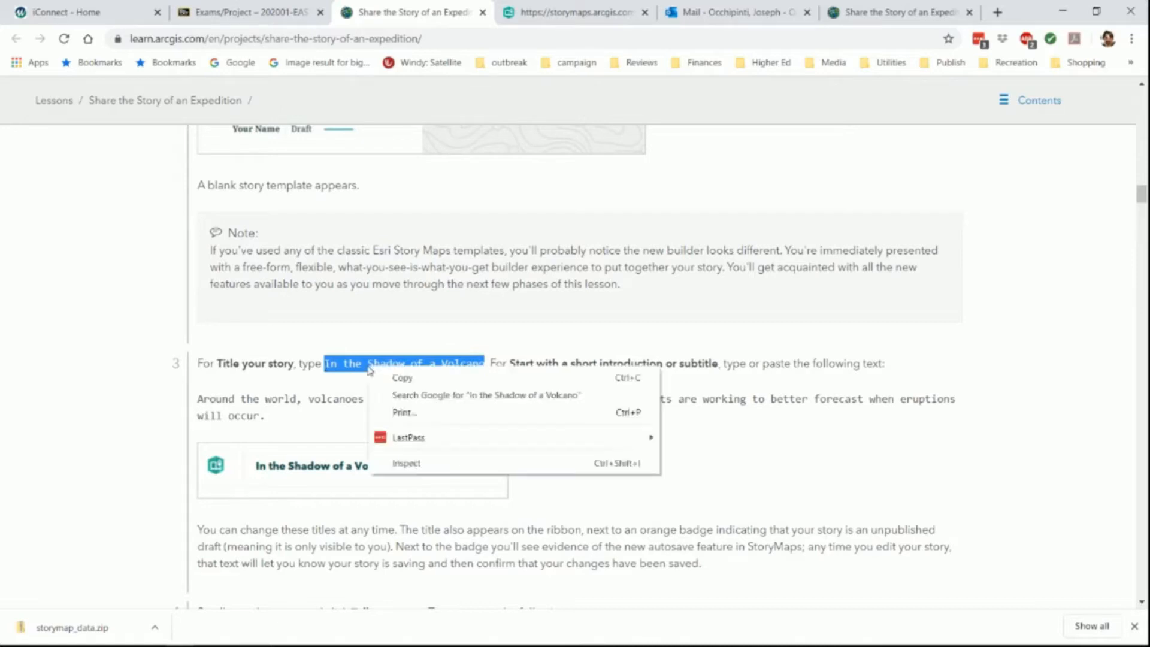
pyautogui.click(403, 378)
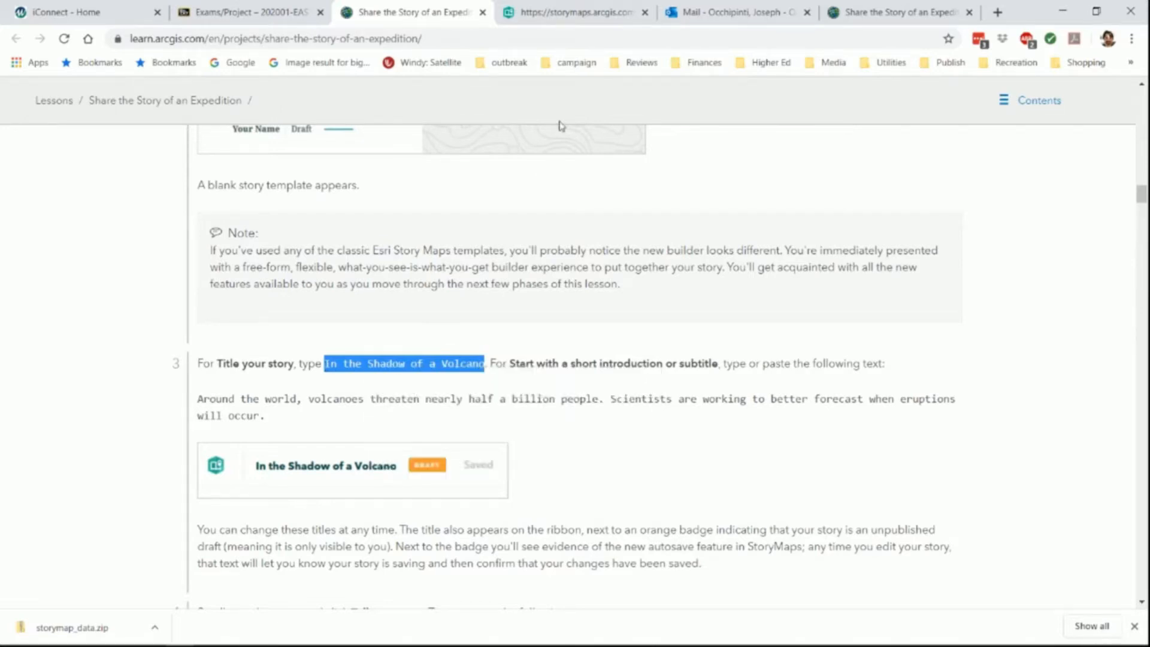
pyautogui.click(560, 13)
pyautogui.click(585, 267)
pyautogui.rightClick(587, 272)
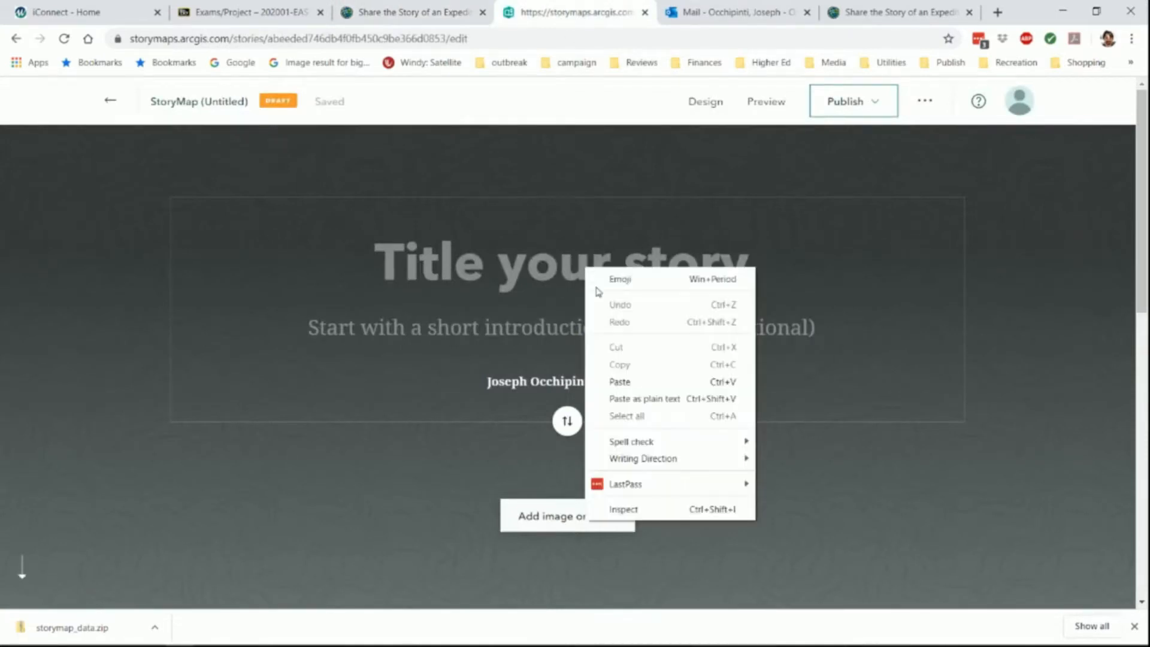
pyautogui.click(620, 380)
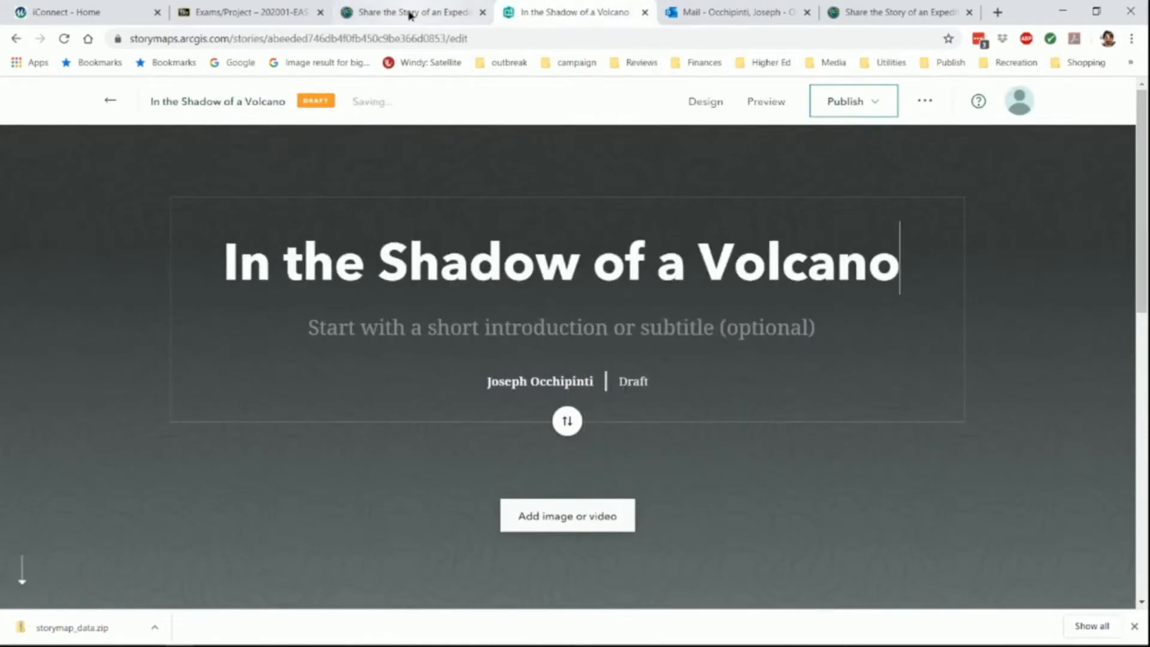
# Copy the lesson's introduction text, from "Around the world, volcanoes threaten" through "eruptions will occur", into the story's subtitle
pyautogui.click(412, 14)
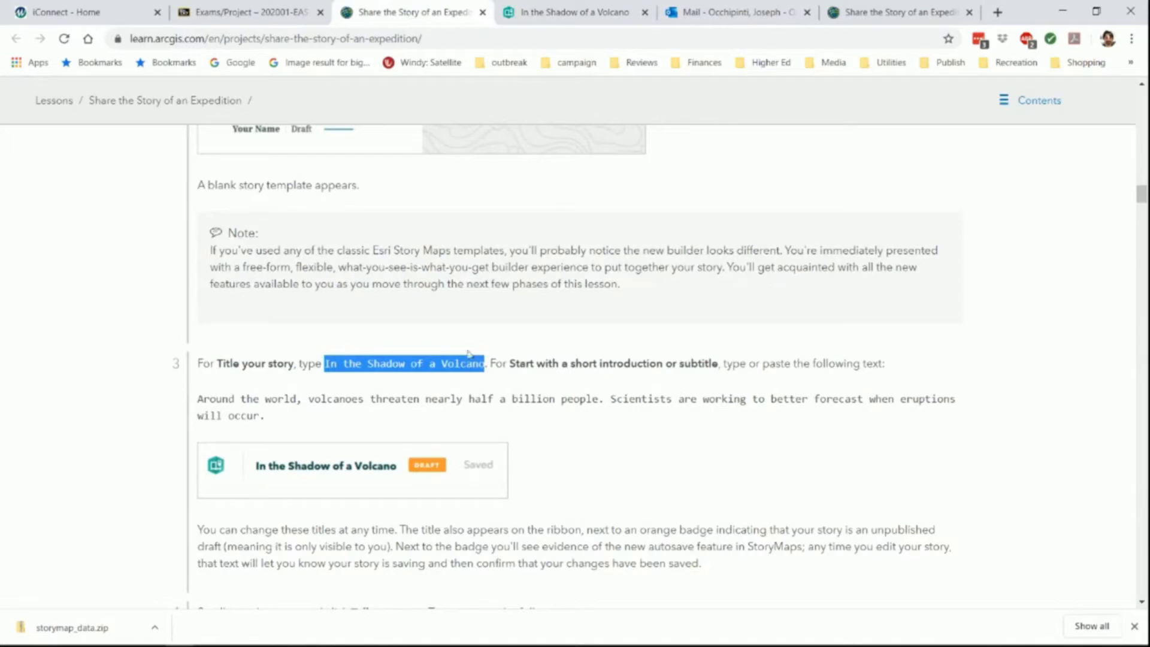
pyautogui.moveTo(200, 398); pyautogui.dragTo(260, 416)
pyautogui.rightClick(260, 416)
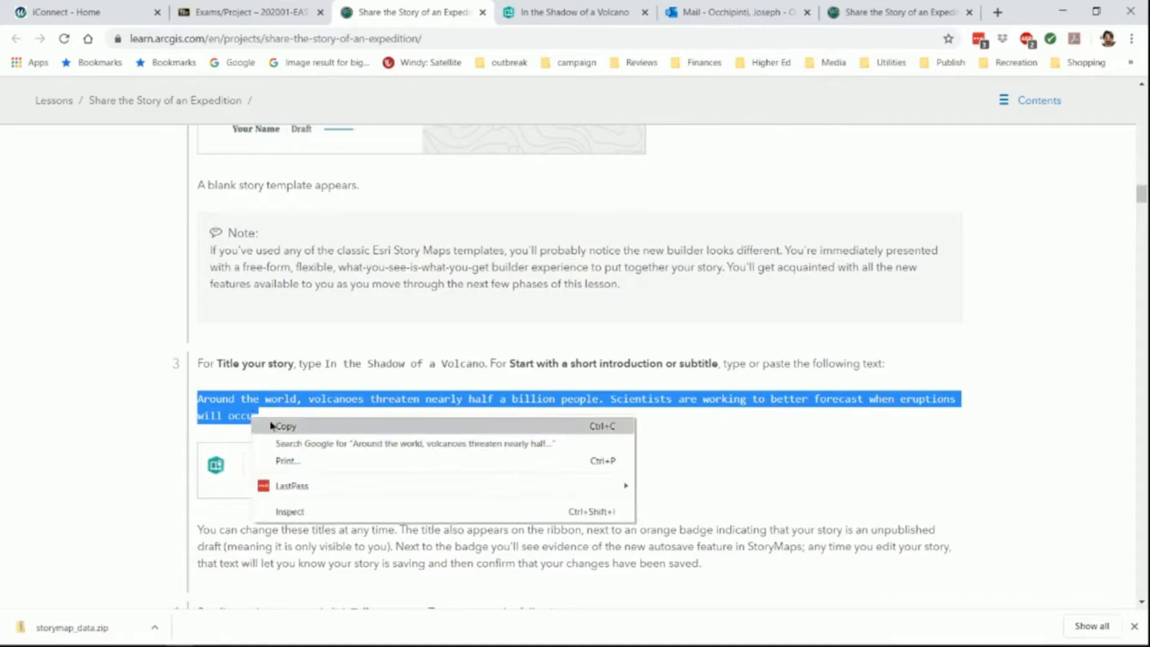
pyautogui.click(279, 425)
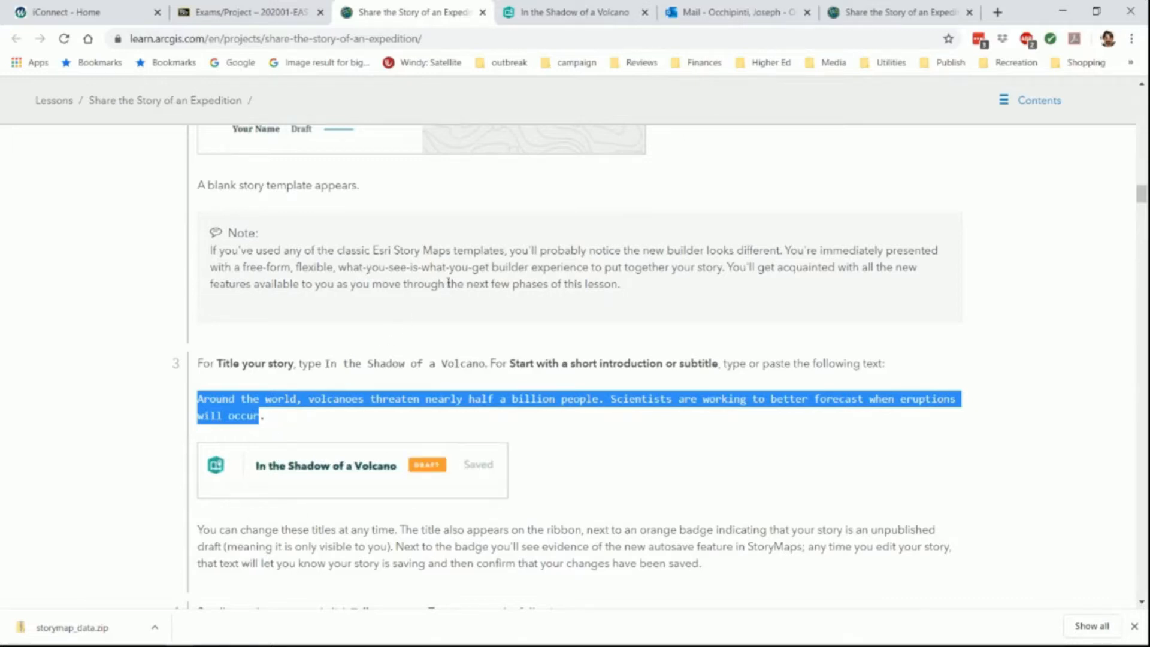
pyautogui.click(591, 13)
pyautogui.rightClick(563, 329)
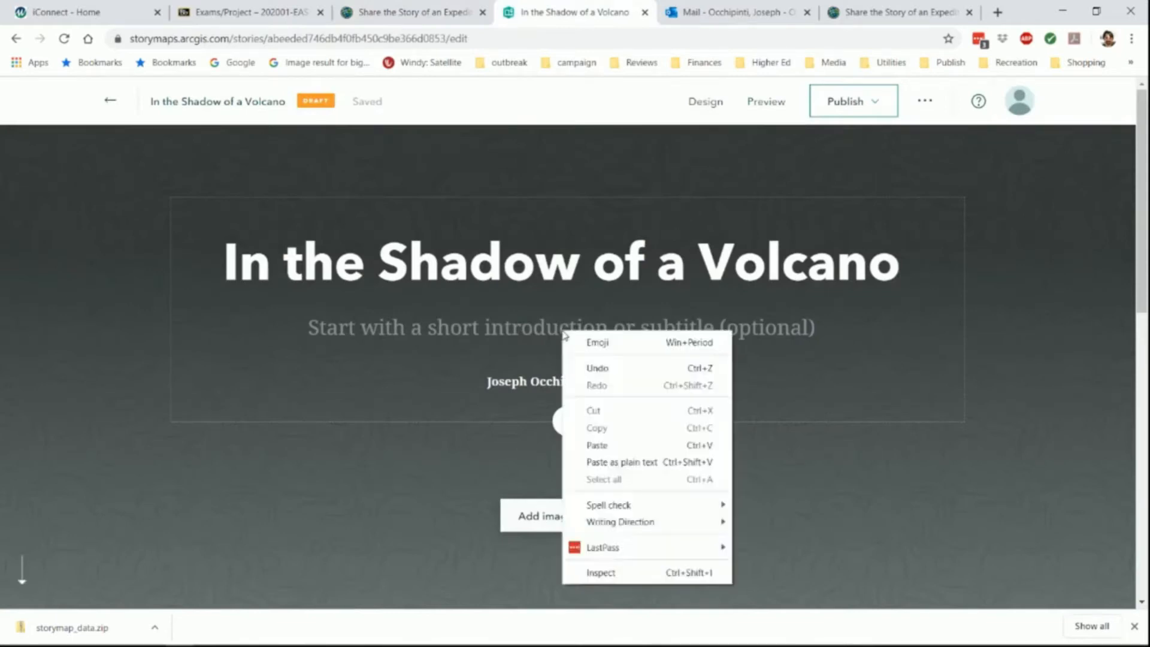
pyautogui.click(599, 448)
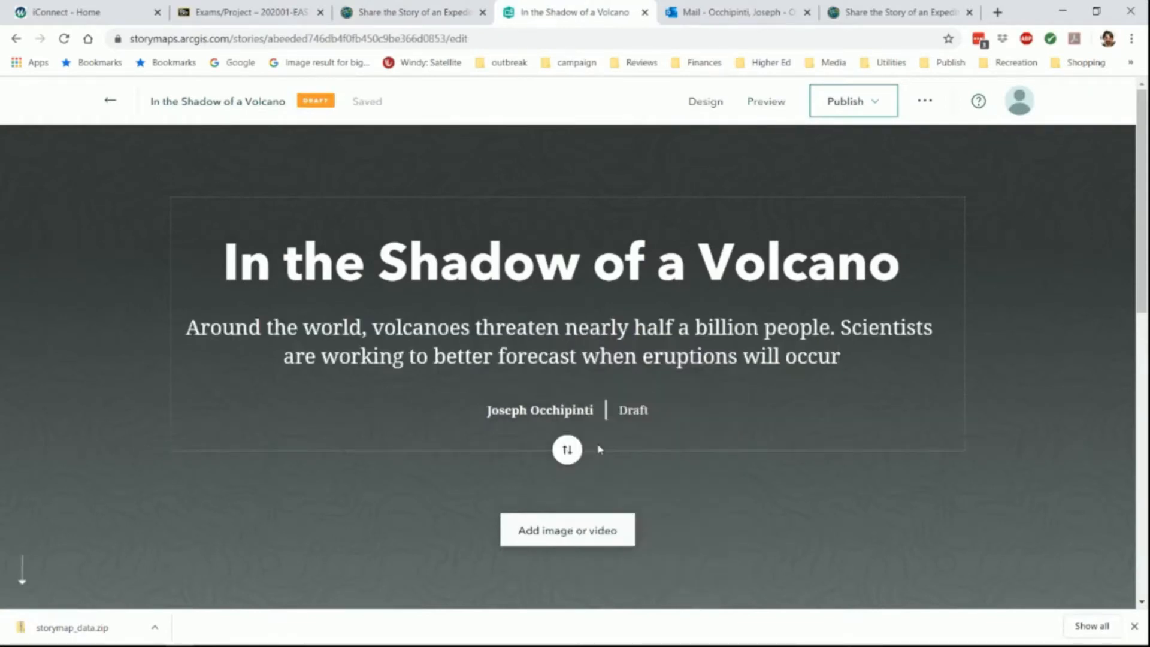
# Copy the two paragraphs from the lesson's step 4, starting "In 2017, a volcanologist", into a new paragraph block below the story cover
pyautogui.click(426, 13)
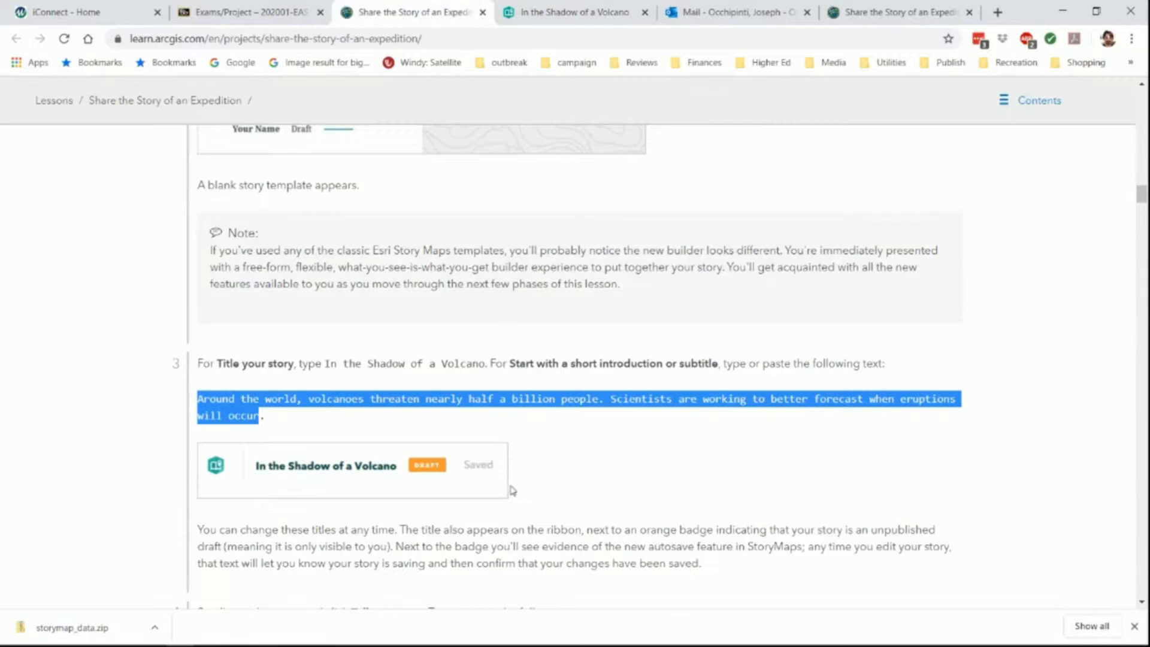
pyautogui.scroll(-5, 513, 502)
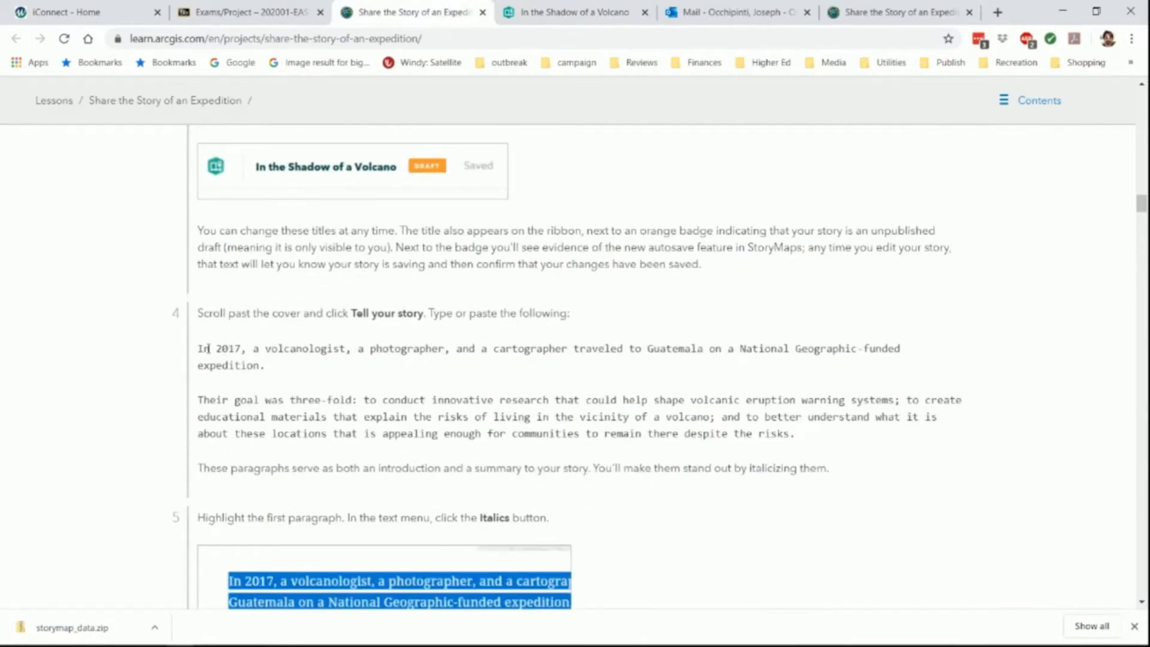
pyautogui.moveTo(199, 348); pyautogui.dragTo(789, 434)
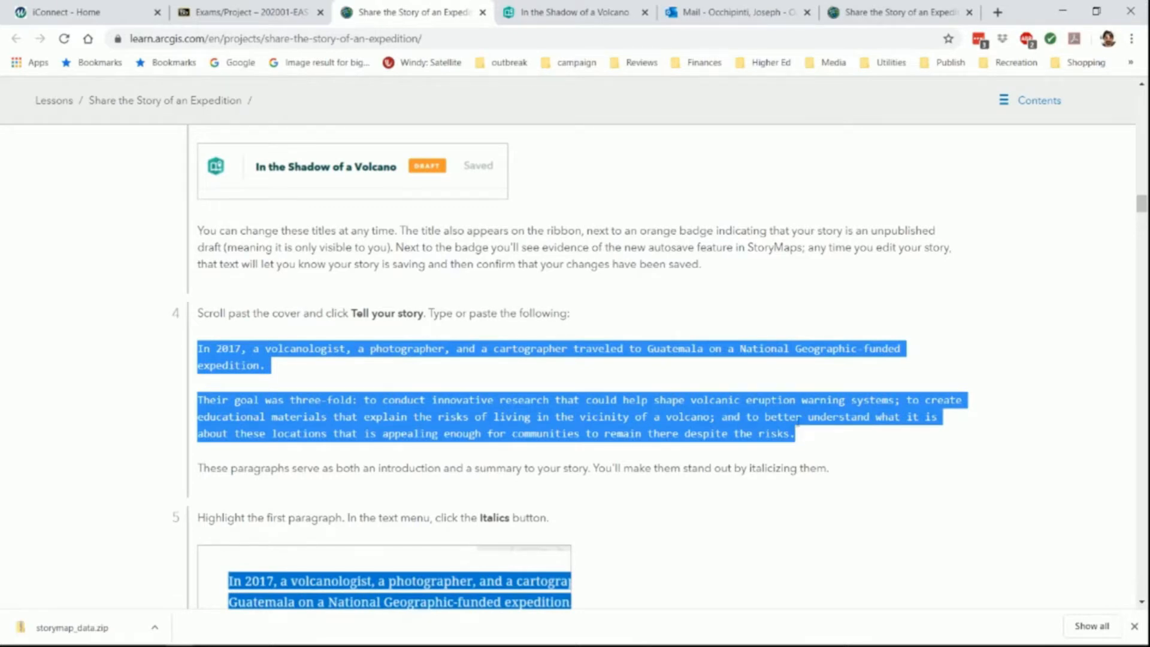
pyautogui.click(550, 12)
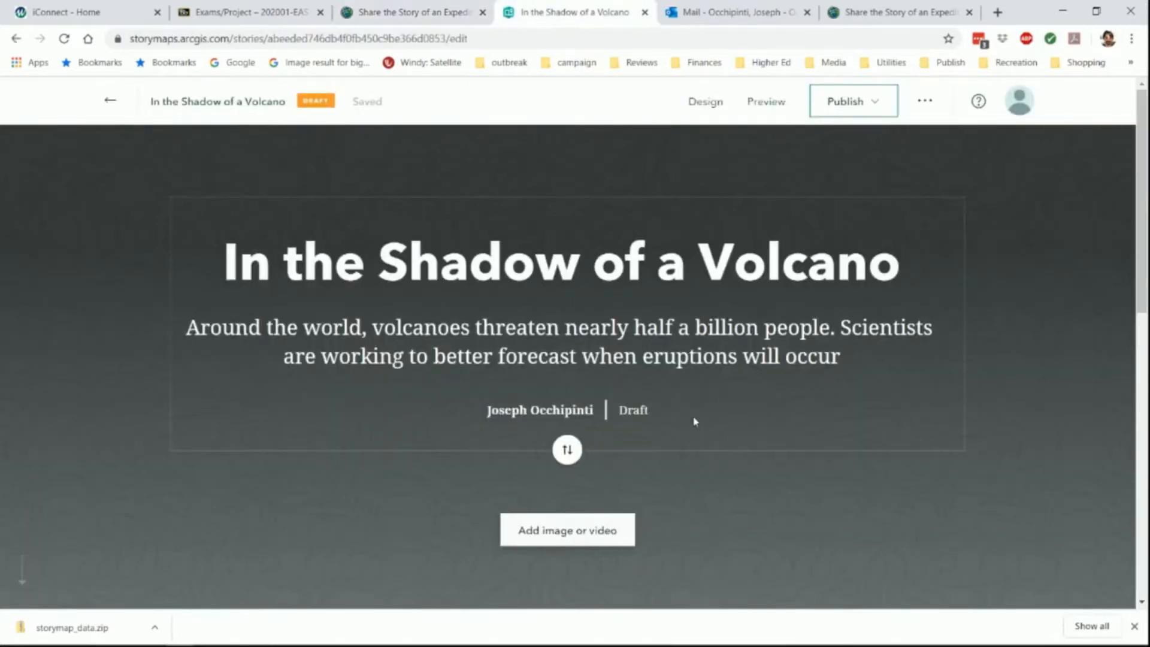
pyautogui.scroll(-2, 693, 429)
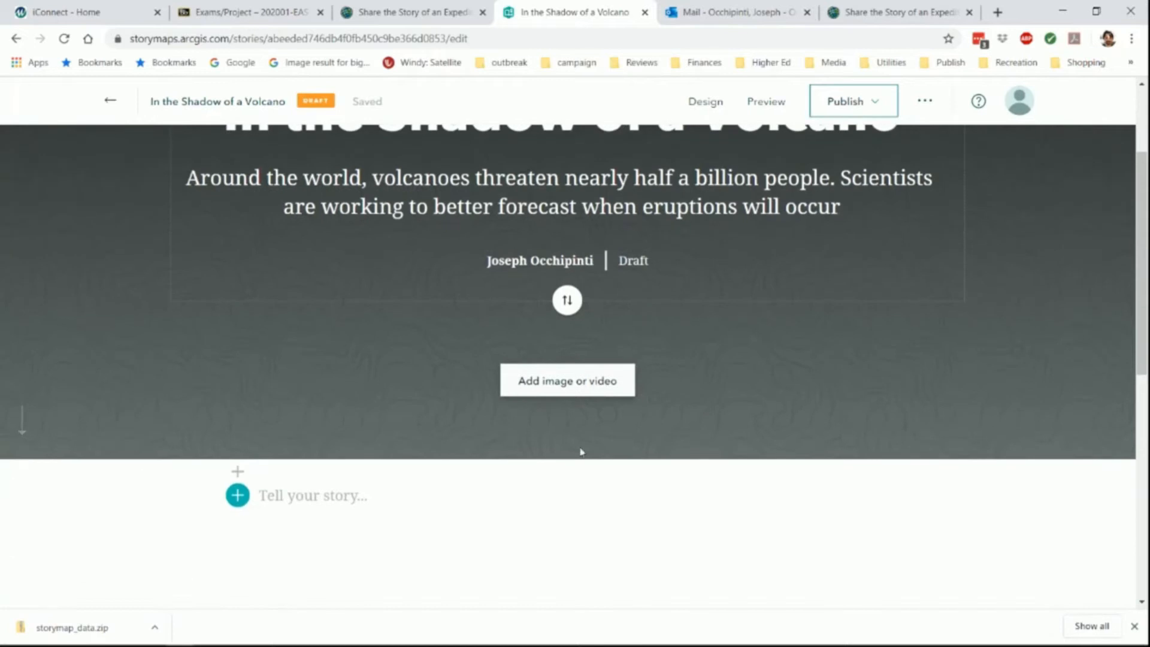
pyautogui.click(238, 496)
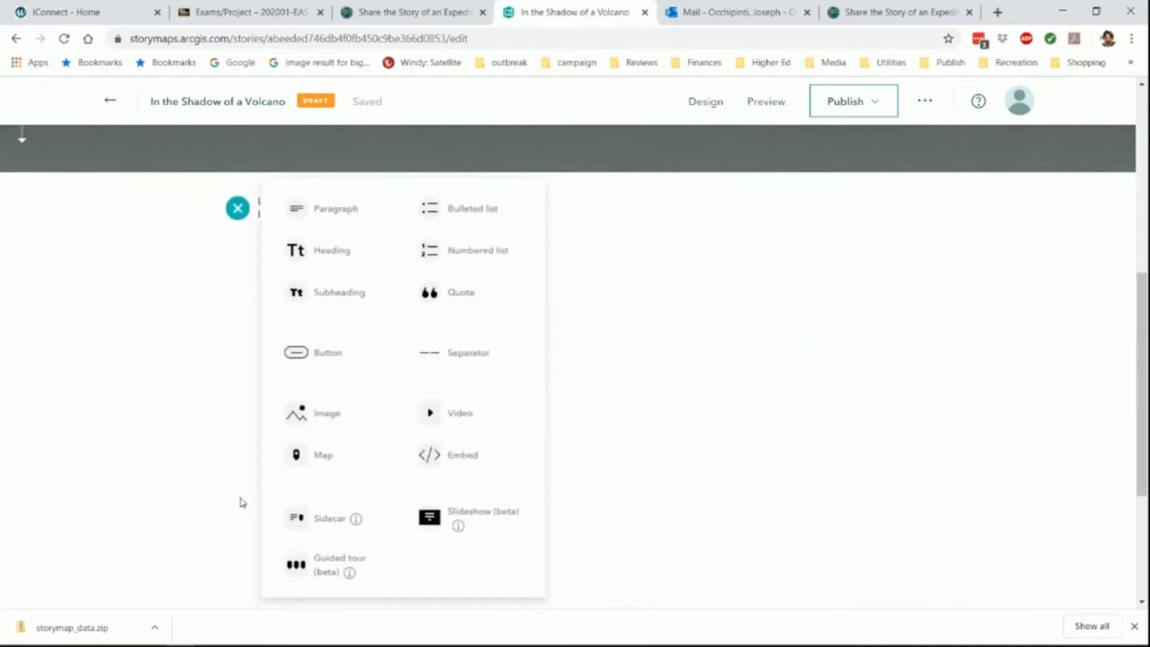
pyautogui.click(342, 207)
pyautogui.rightClick(306, 210)
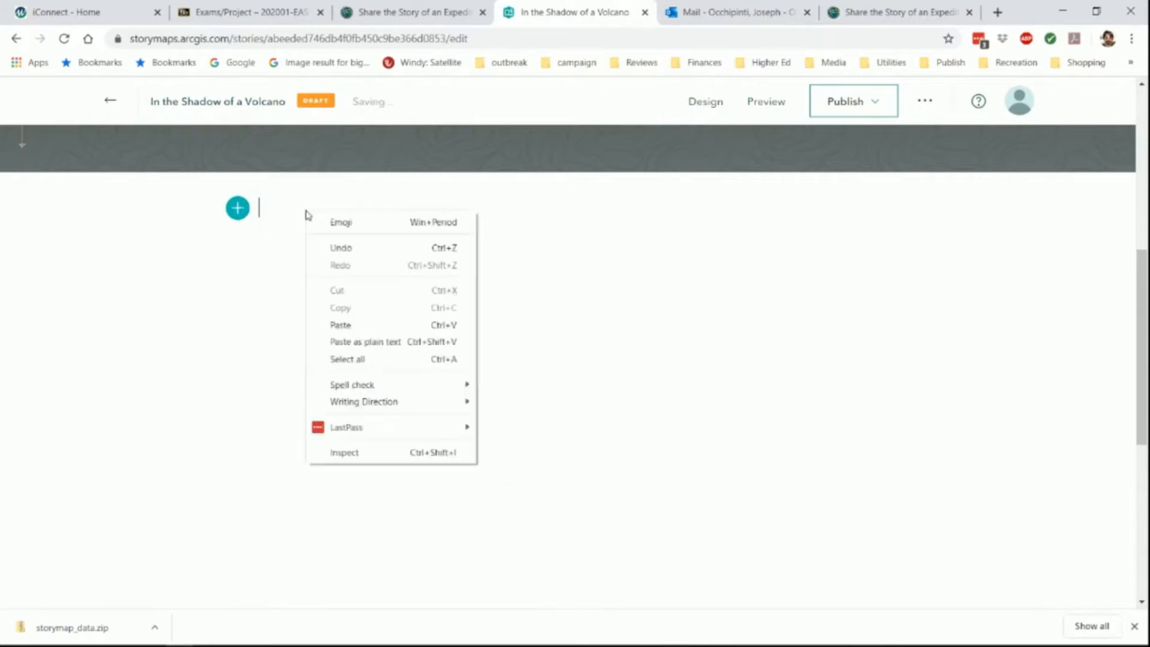
pyautogui.click(349, 325)
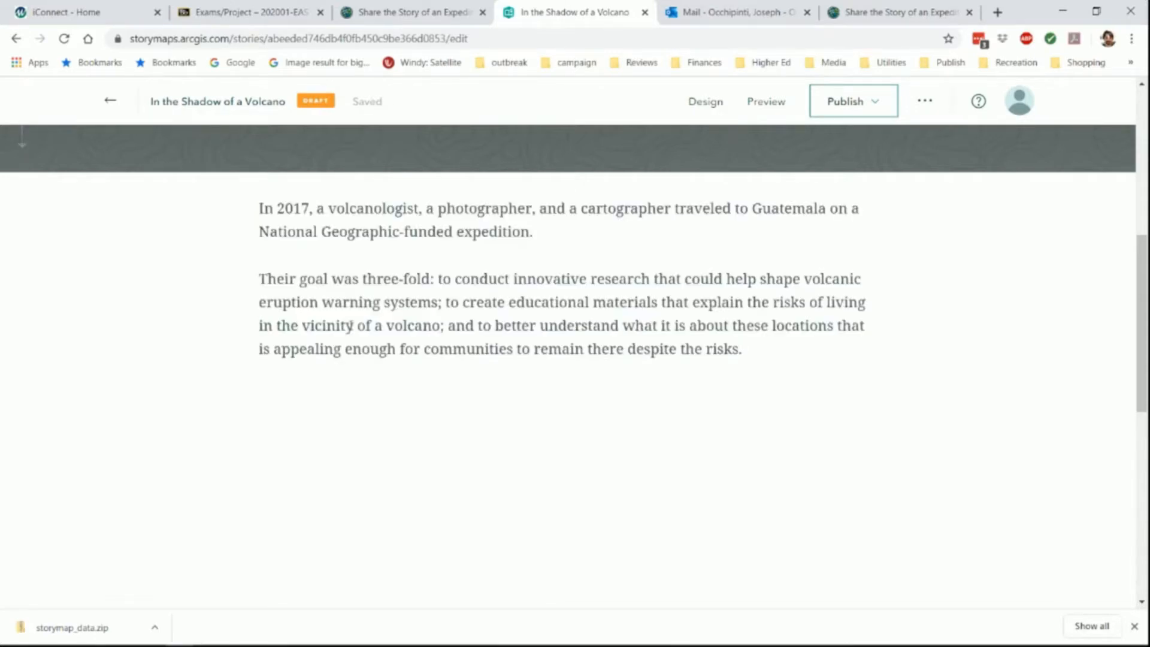
# Italicize both introductory paragraphs below the cover, as instructed in the lesson's step 5
pyautogui.click(423, 8)
pyautogui.scroll(-4, 409, 467)
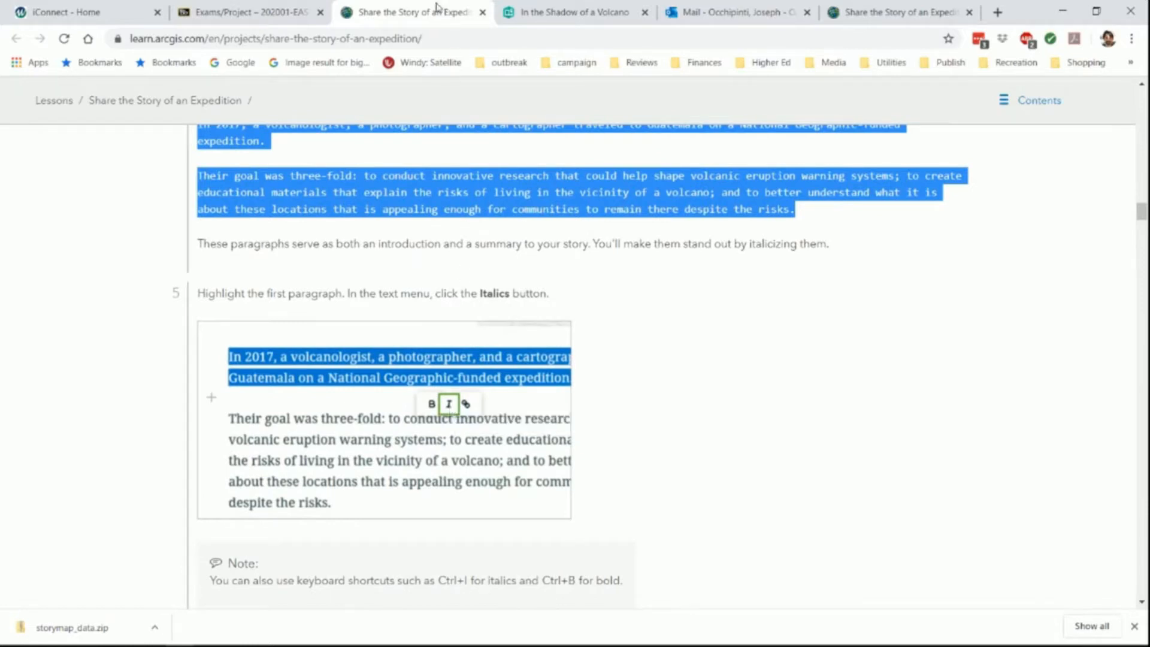
pyautogui.click(560, 13)
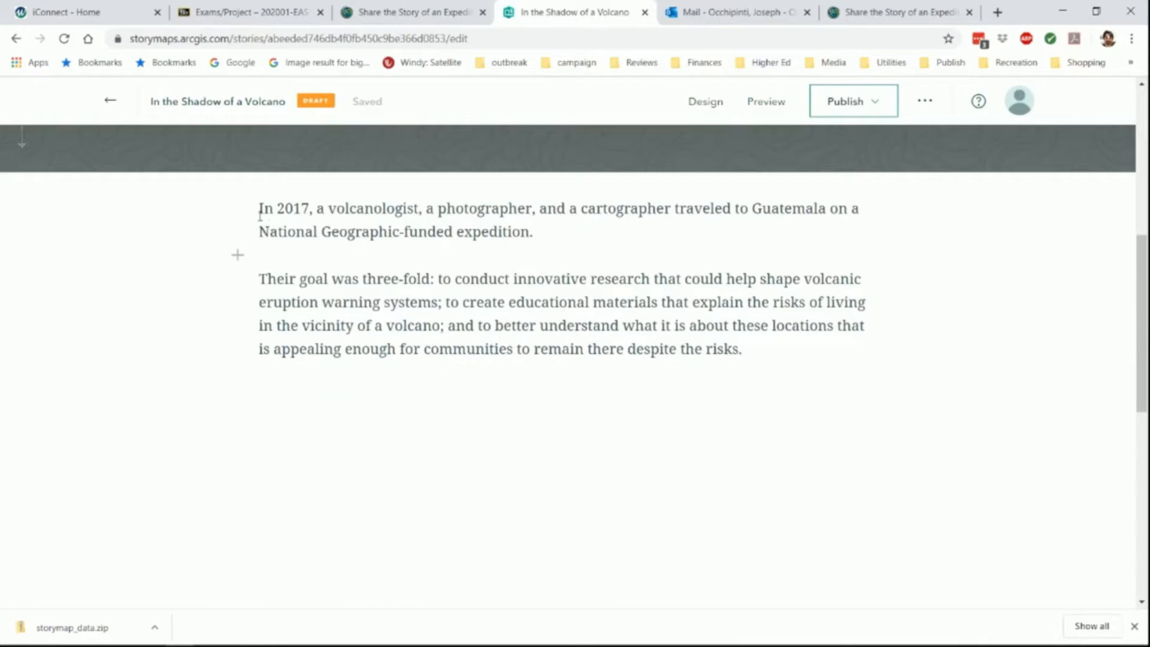
pyautogui.moveTo(259, 210); pyautogui.dragTo(238, 372)
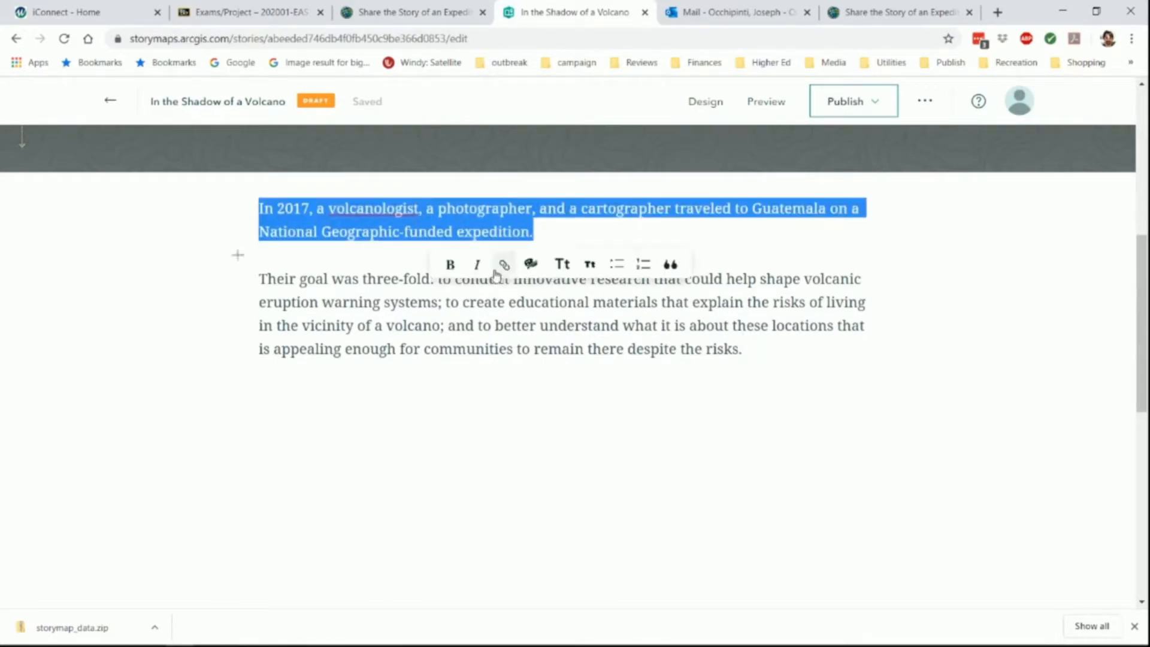
pyautogui.click(476, 266)
pyautogui.moveTo(259, 277); pyautogui.dragTo(758, 355)
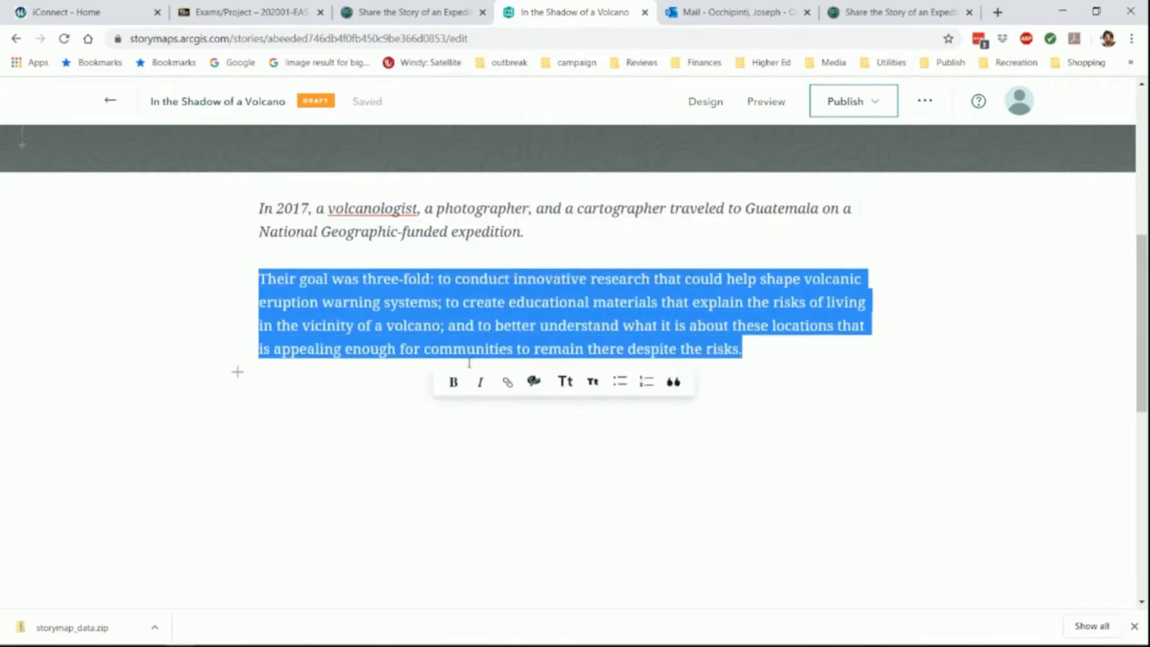
pyautogui.click(476, 382)
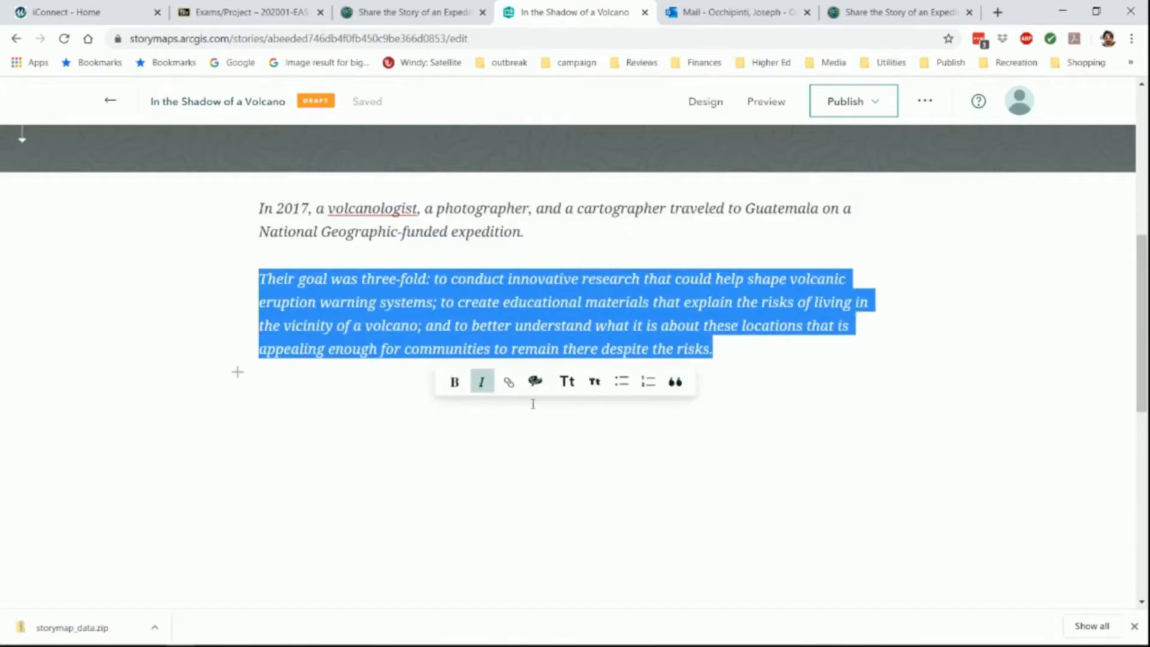
# Add a subheading block below the second paragraph with the lesson's text "There's nothing quite like the thrill of going into the field for research"
pyautogui.click(388, 12)
pyautogui.moveTo(458, 451); pyautogui.dragTo(913, 452)
pyautogui.rightClick(807, 448)
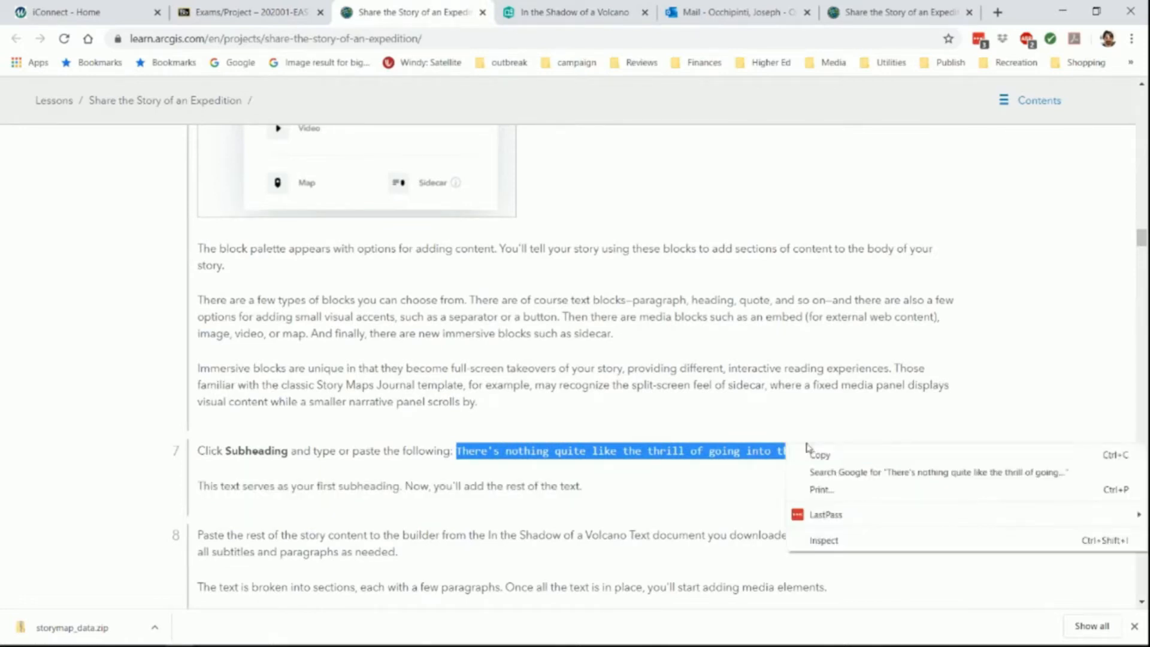
pyautogui.click(825, 453)
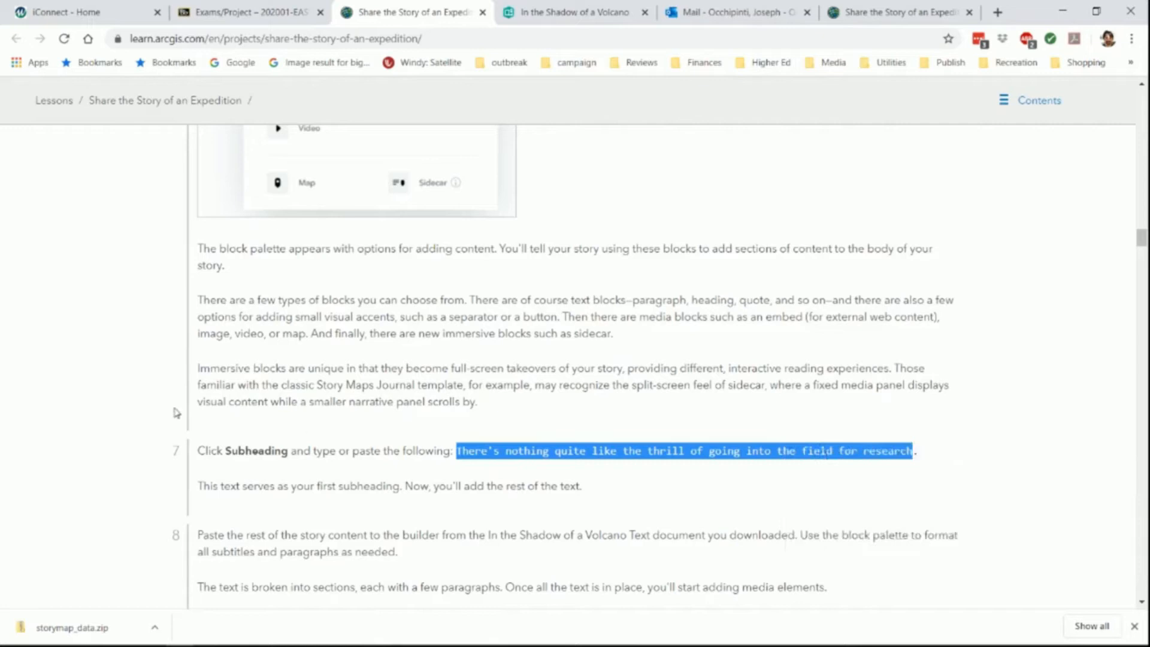
pyautogui.click(574, 13)
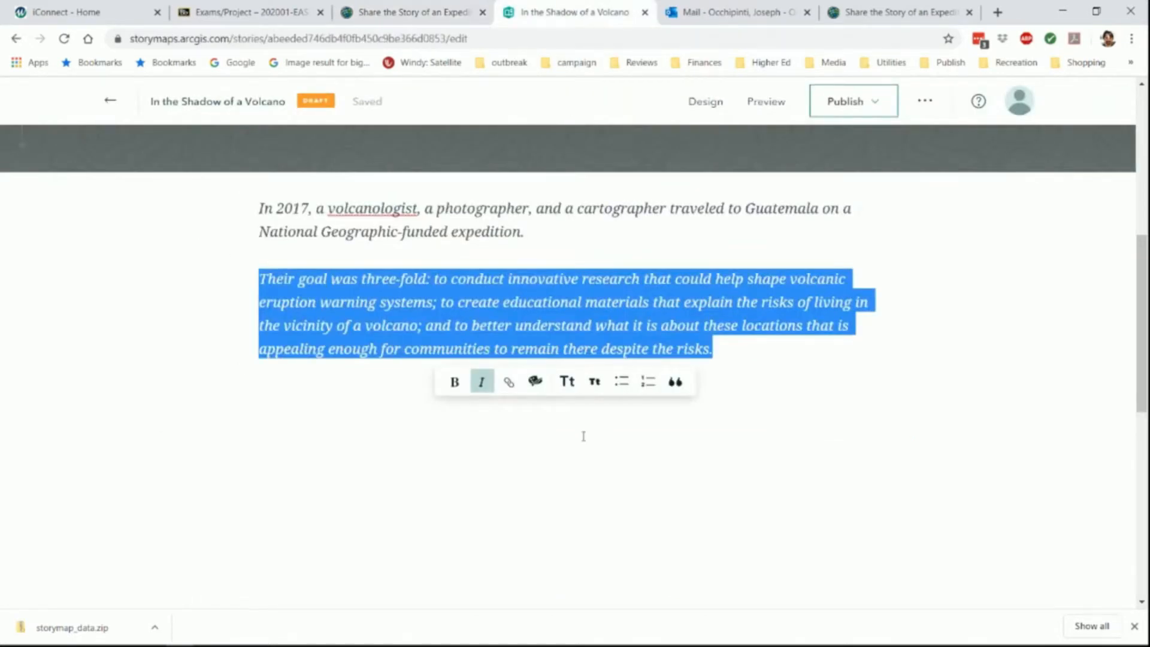
pyautogui.scroll(-3, 583, 436)
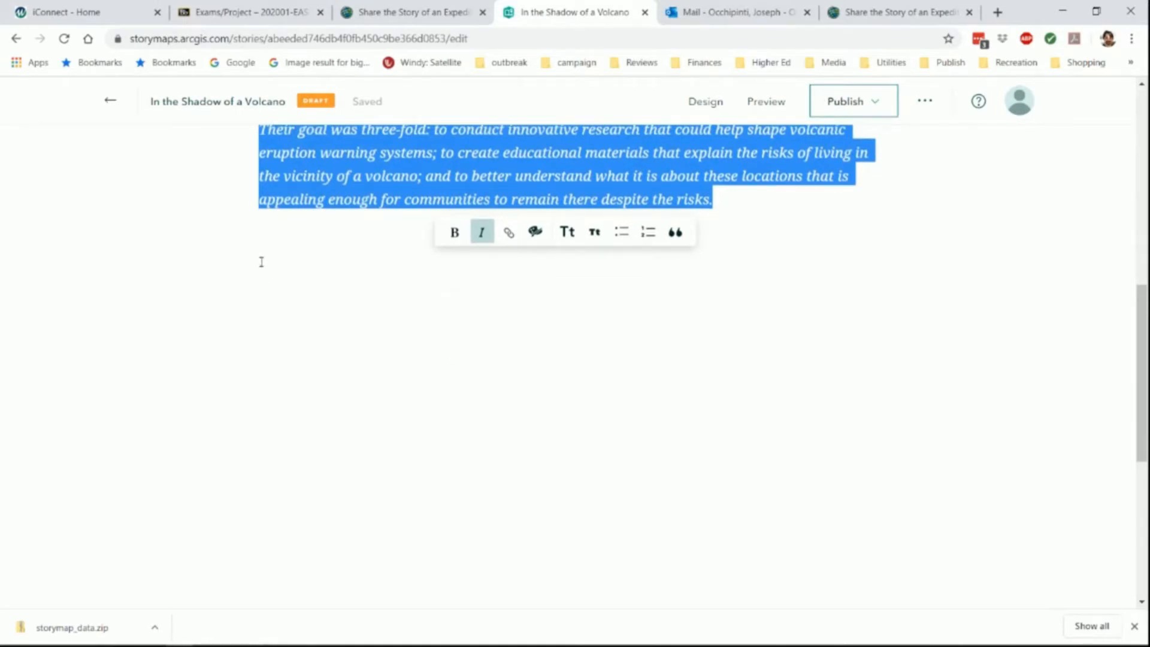
pyautogui.scroll(4, 617, 303)
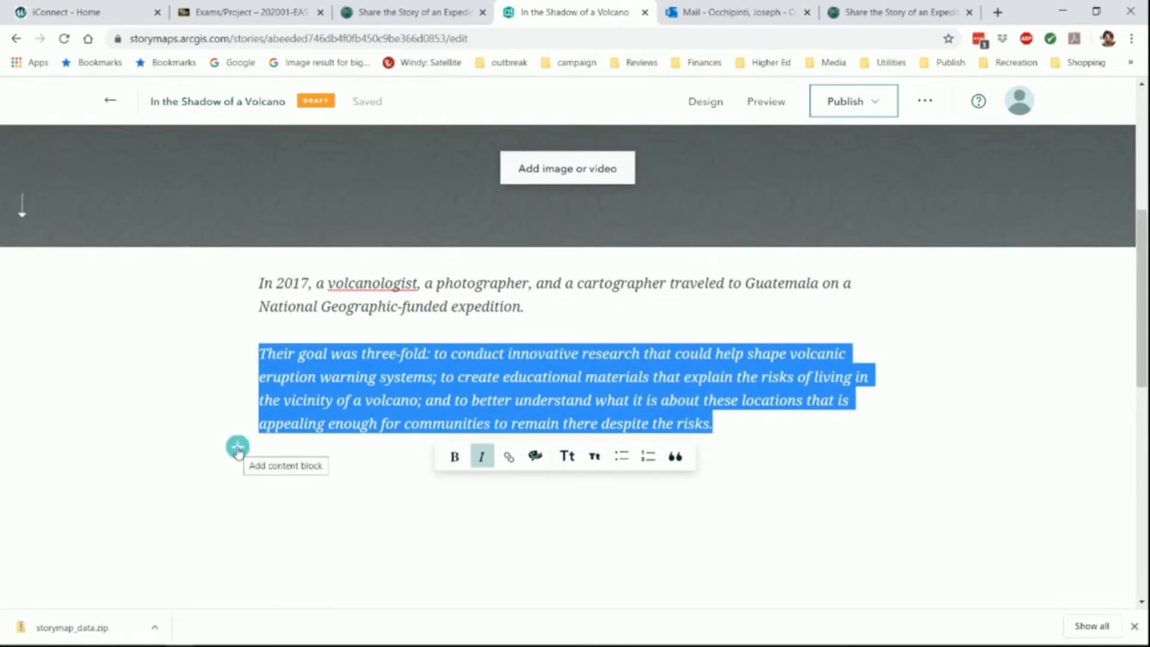
pyautogui.click(237, 450)
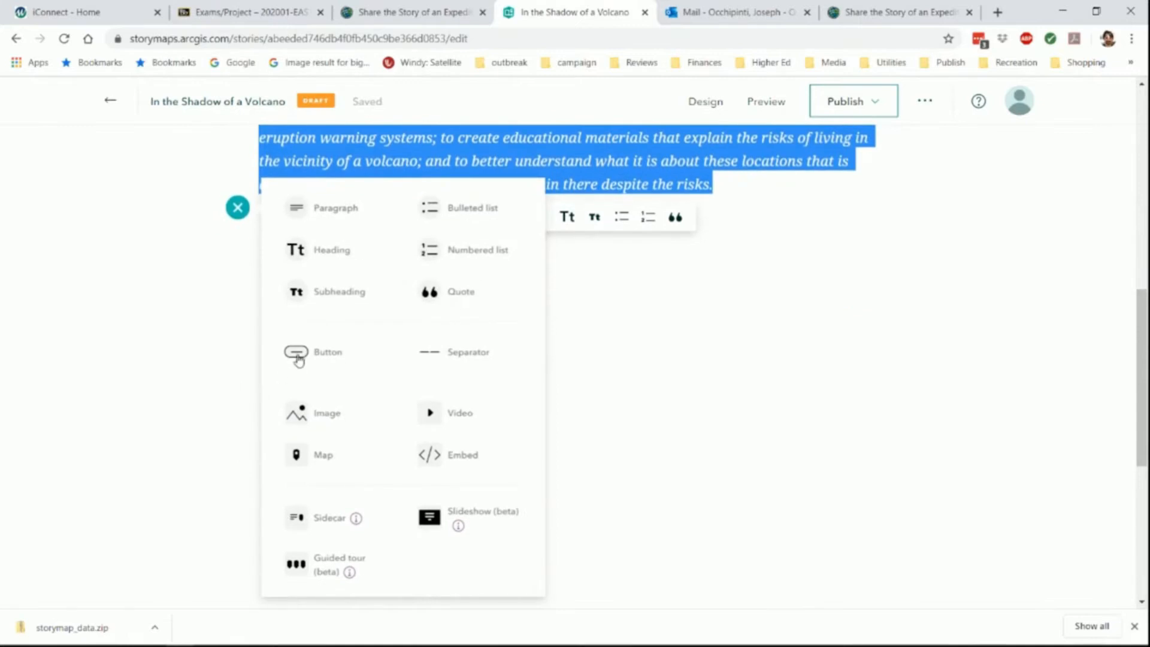
pyautogui.click(346, 293)
pyautogui.rightClick(291, 242)
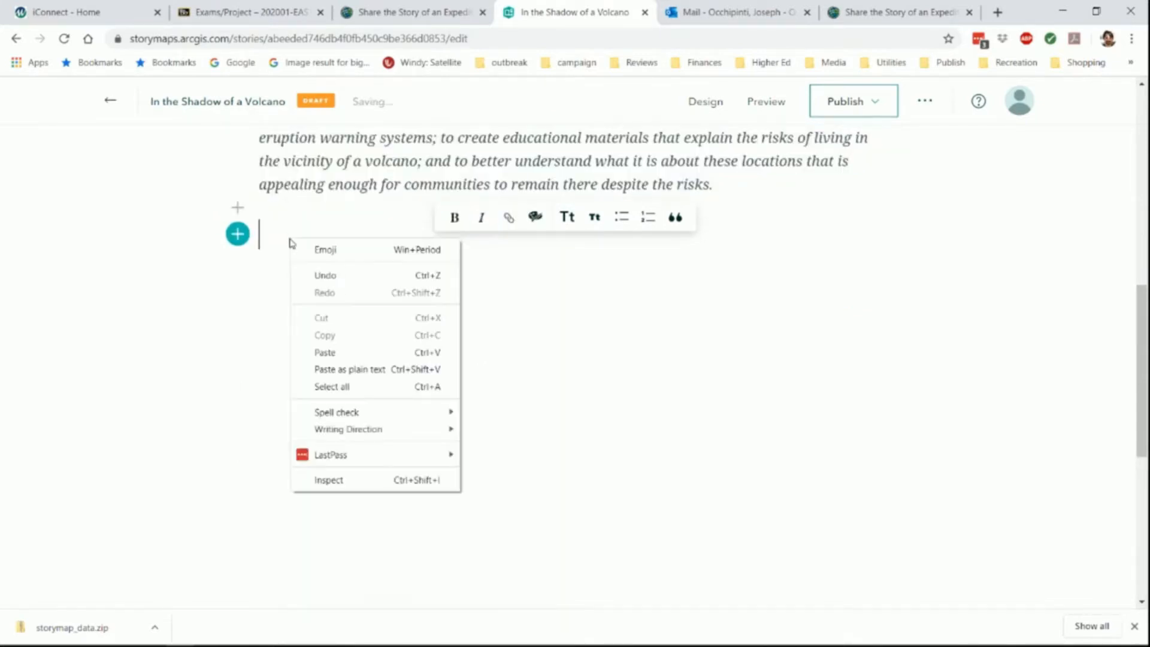
pyautogui.click(343, 352)
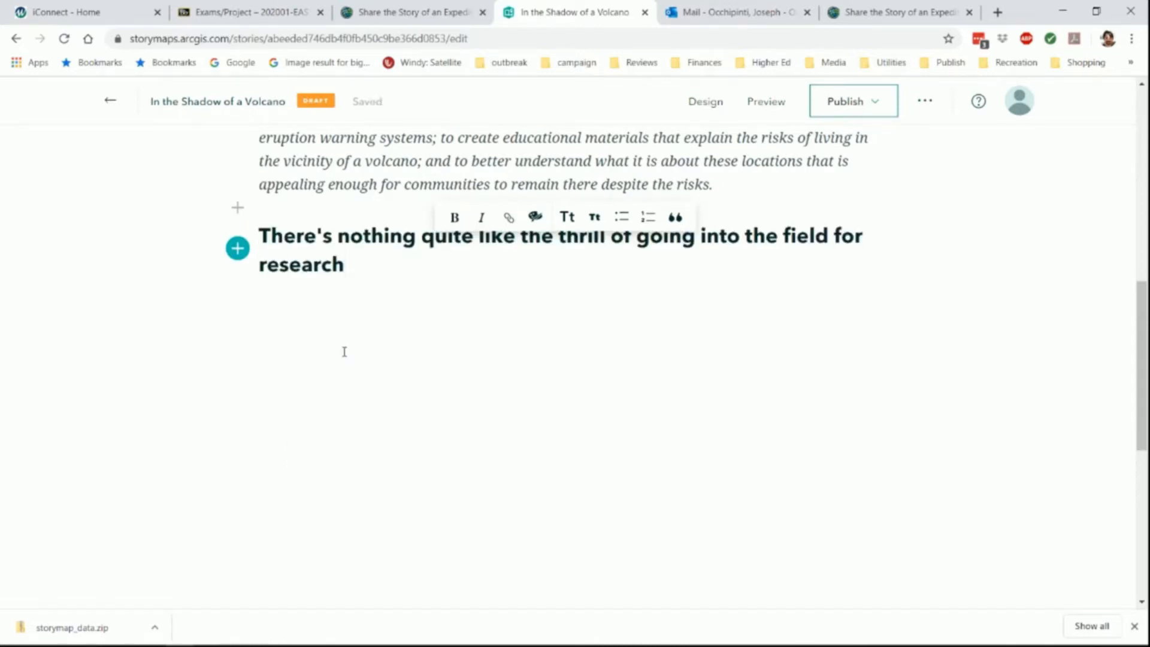
# Add arrival.jpg from the lesson's Beginning image folder as a new image block below the preceding image
pyautogui.click(393, 13)
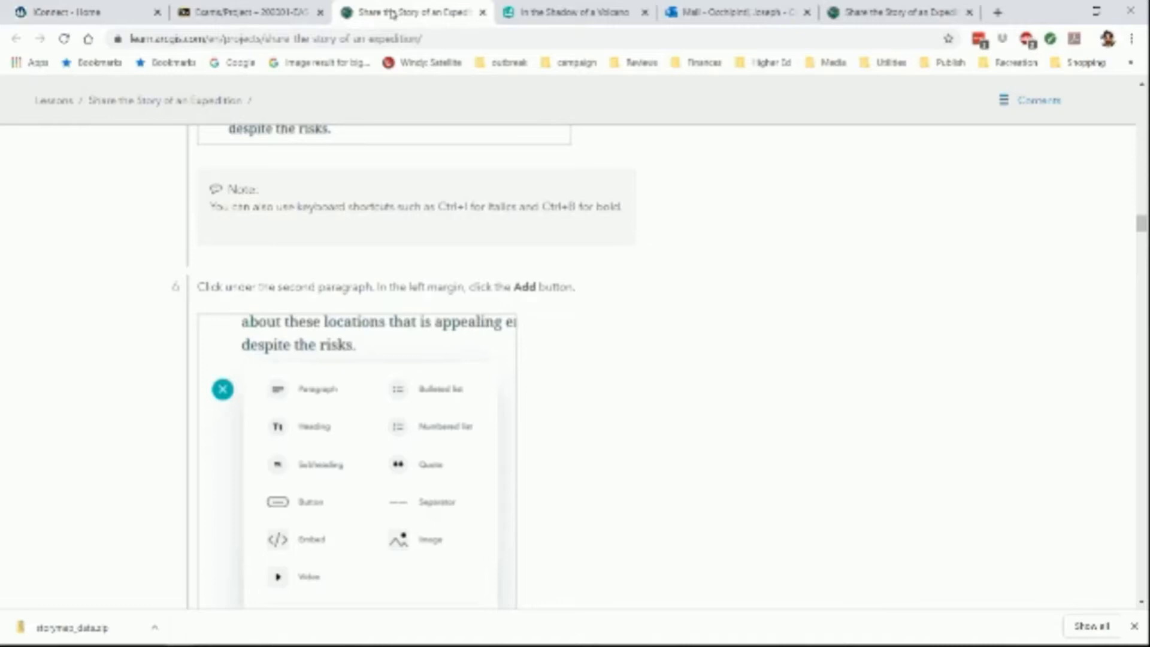
pyautogui.click(571, 12)
pyautogui.click(569, 448)
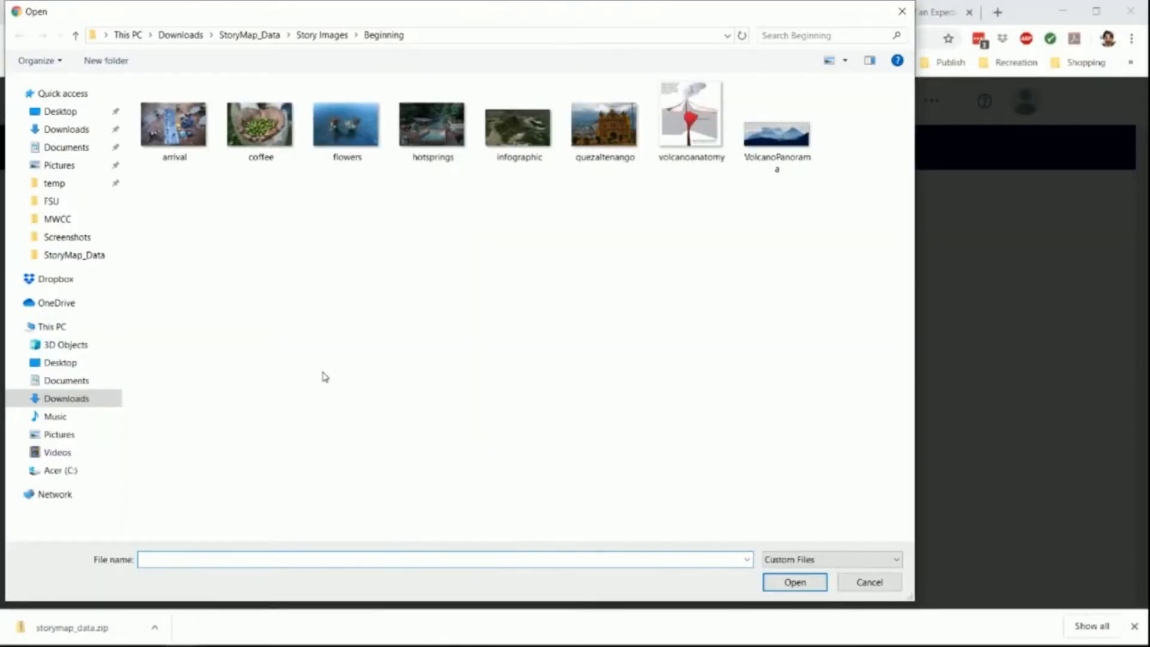
pyautogui.click(187, 120)
pyautogui.click(801, 582)
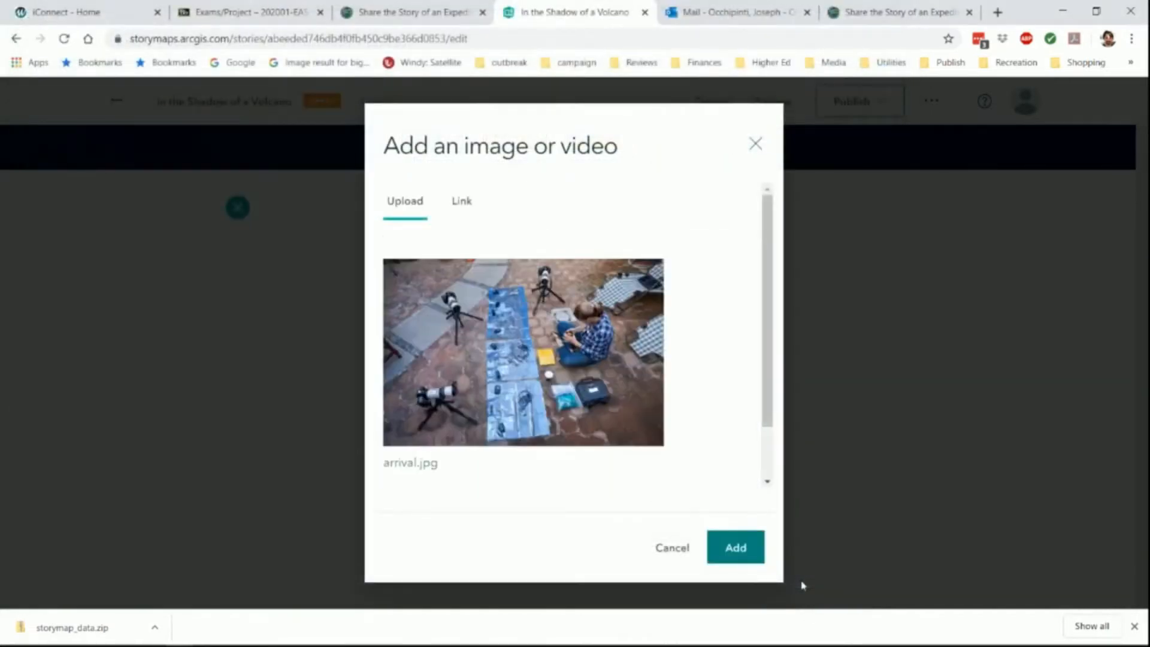
pyautogui.click(741, 546)
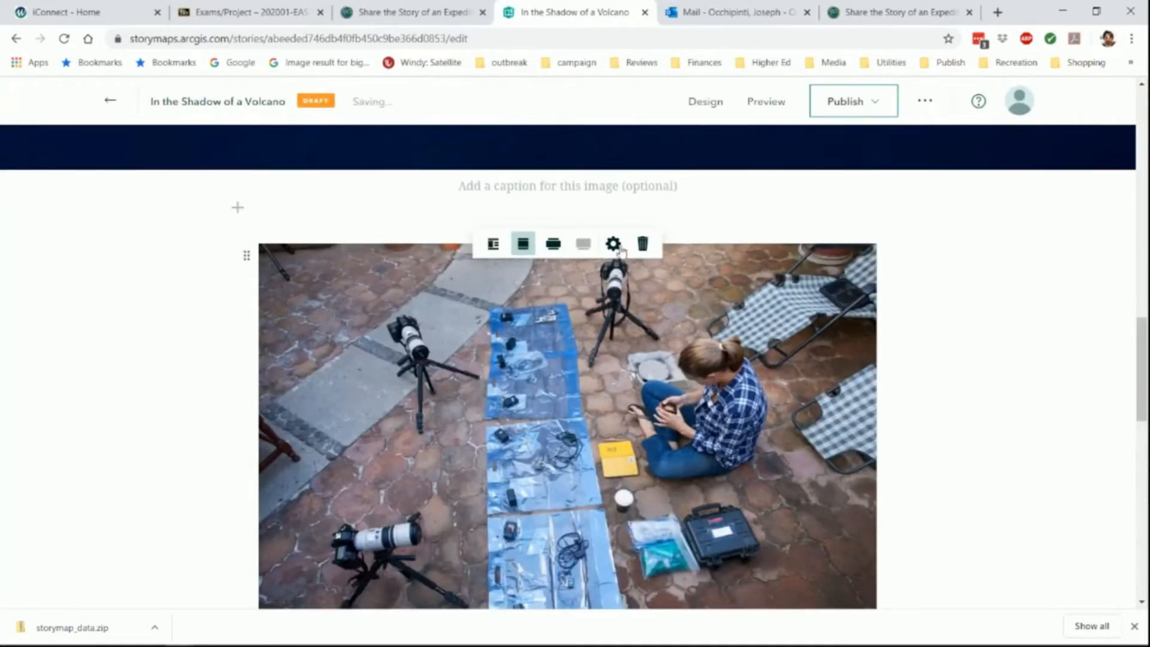
# Copy the caption text from the lesson's step 9, about testing photogrammetry equipment before the expedition, into the arrival image's caption
pyautogui.click(428, 17)
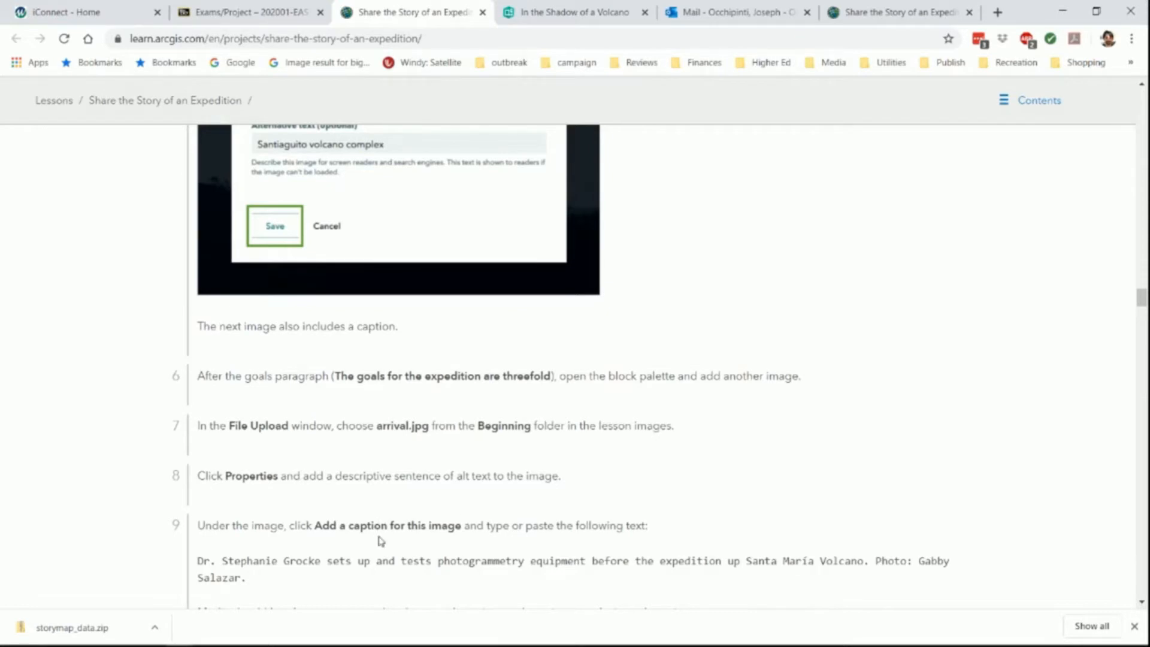
pyautogui.scroll(-2, 378, 537)
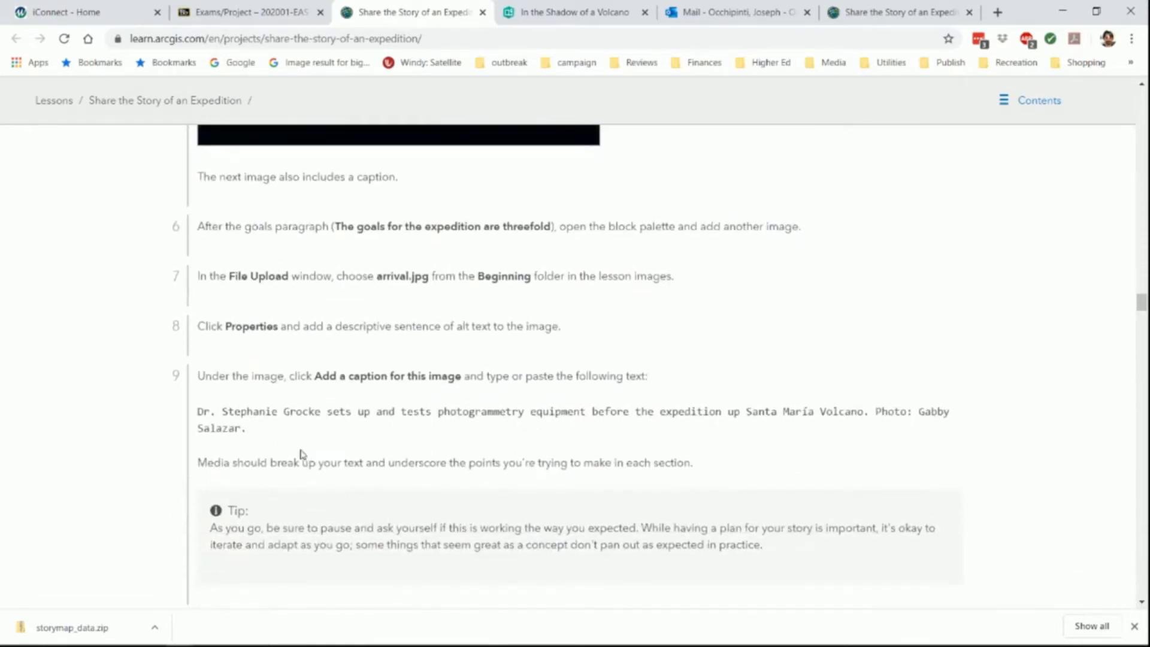
pyautogui.moveTo(198, 408); pyautogui.dragTo(250, 428)
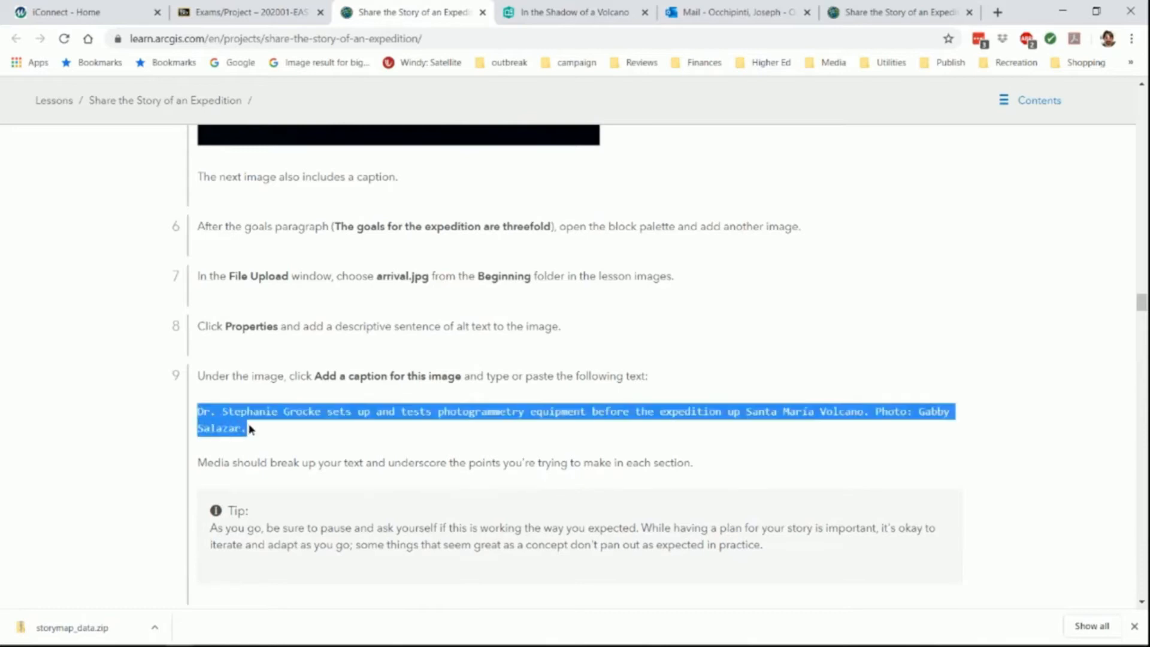
pyautogui.rightClick(238, 427)
pyautogui.click(272, 436)
pyautogui.click(562, 7)
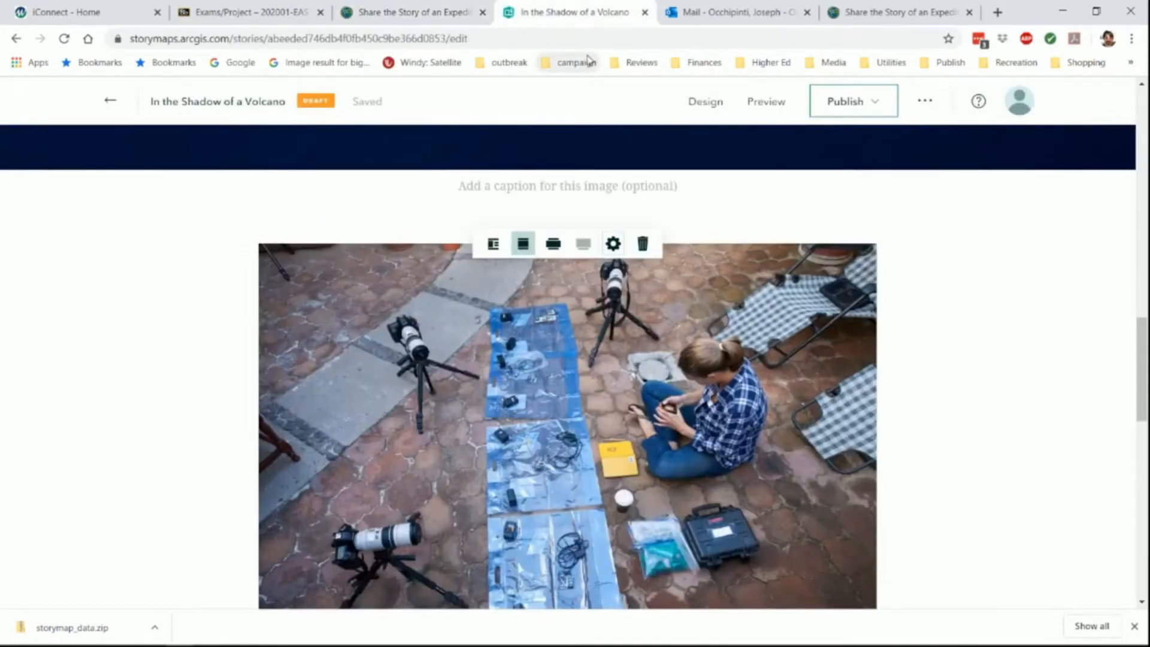
pyautogui.scroll(3, 673, 277)
pyautogui.scroll(-6, 674, 274)
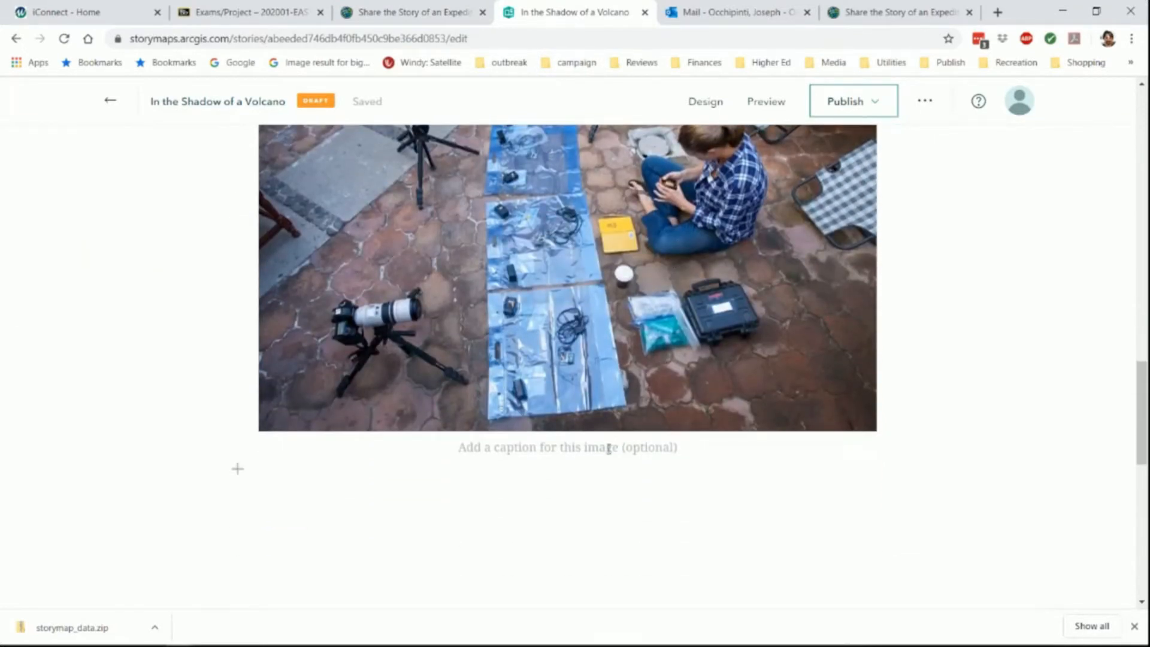
pyautogui.rightClick(587, 447)
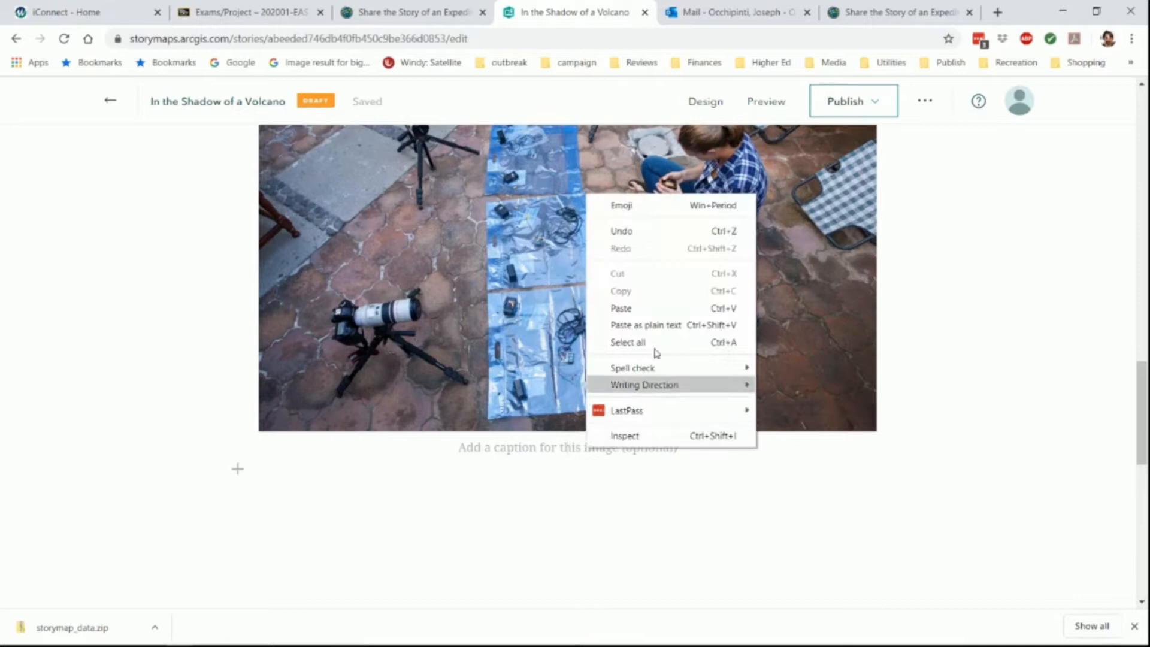
pyautogui.click(656, 313)
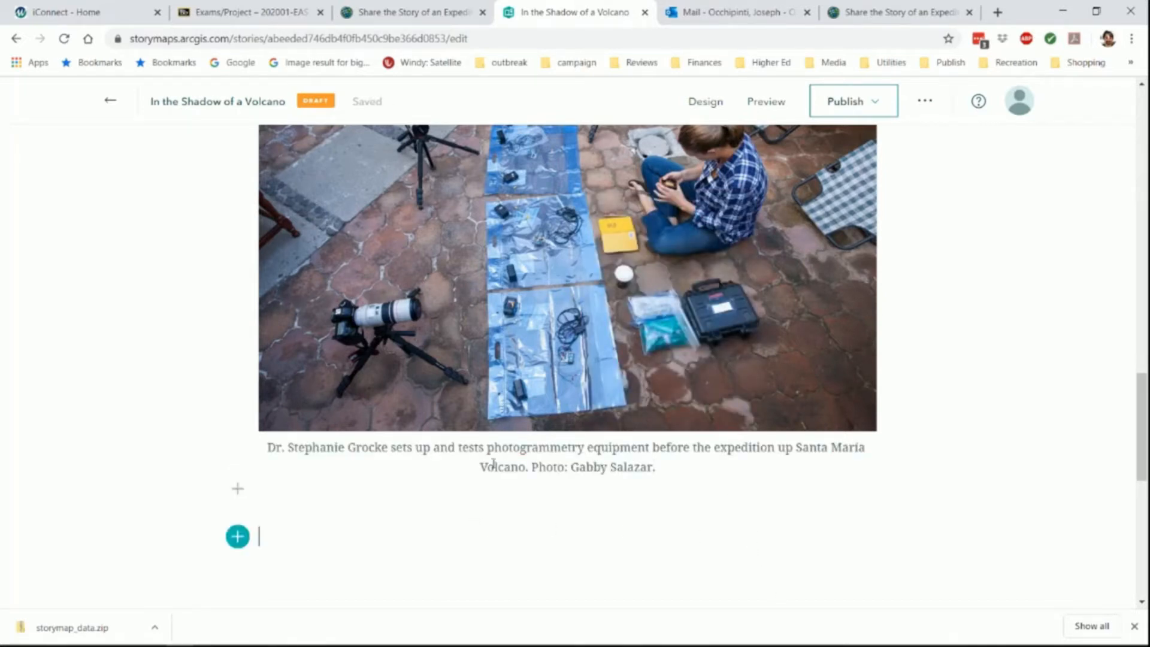
# Add a subheading block below the arrival image with the Word document's heading "Why do people live so close to active volcanoes?"
pyautogui.click(413, 12)
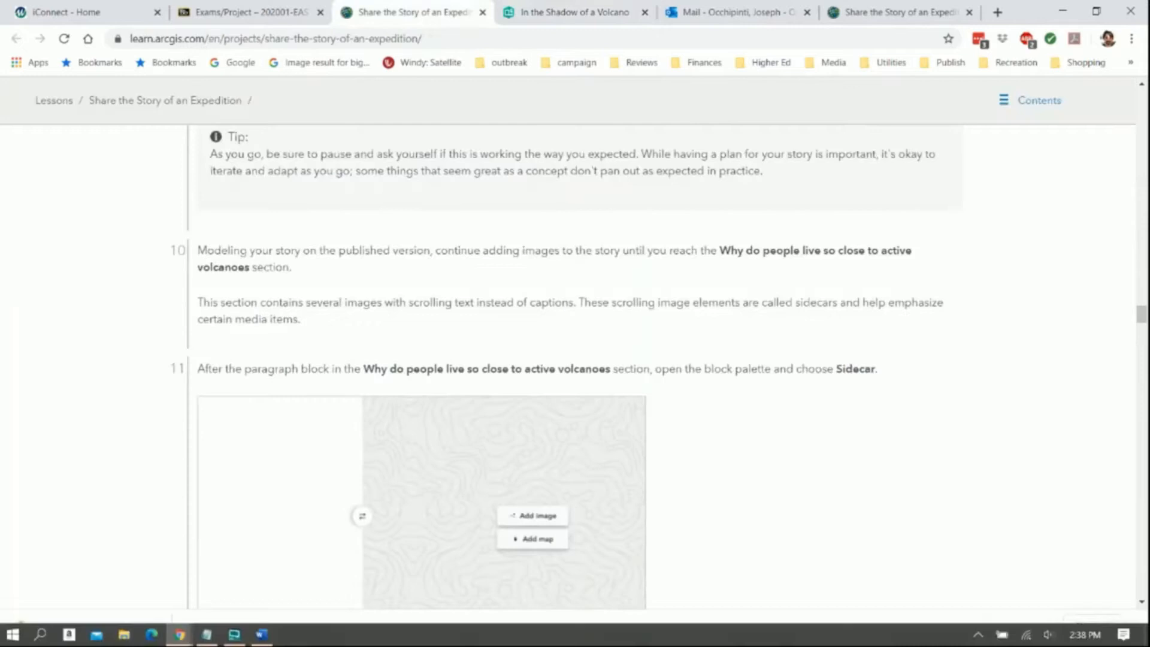
pyautogui.click(263, 635)
pyautogui.scroll(5, 580, 358)
pyautogui.scroll(8, 579, 358)
pyautogui.scroll(7, 579, 358)
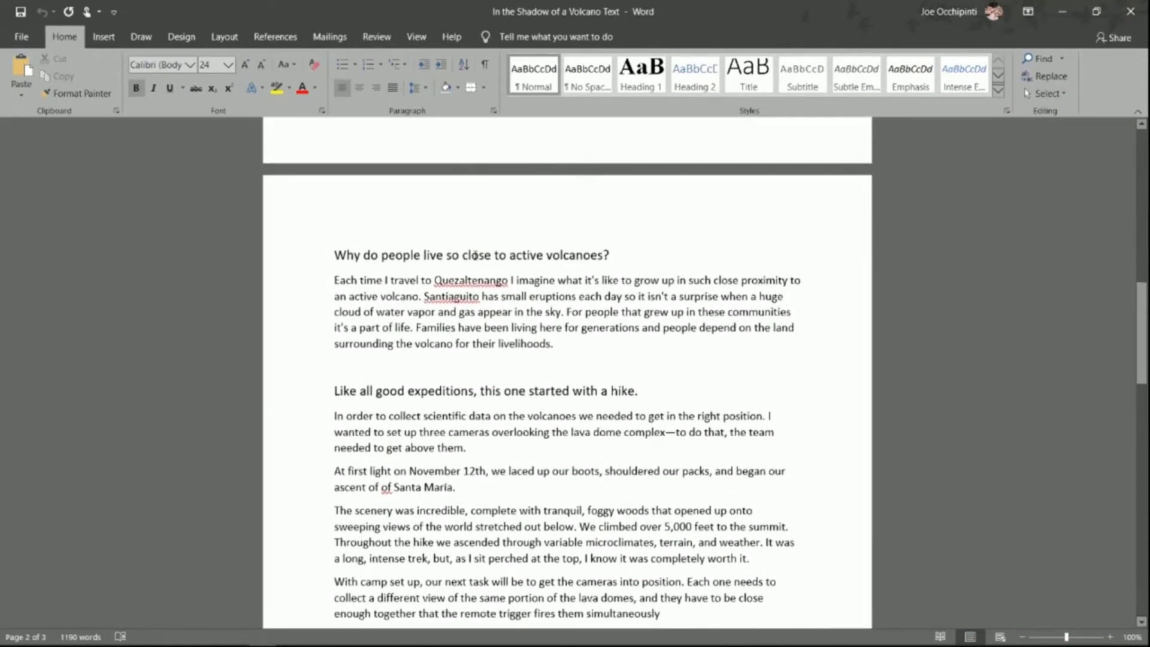
pyautogui.moveTo(333, 255); pyautogui.dragTo(615, 268)
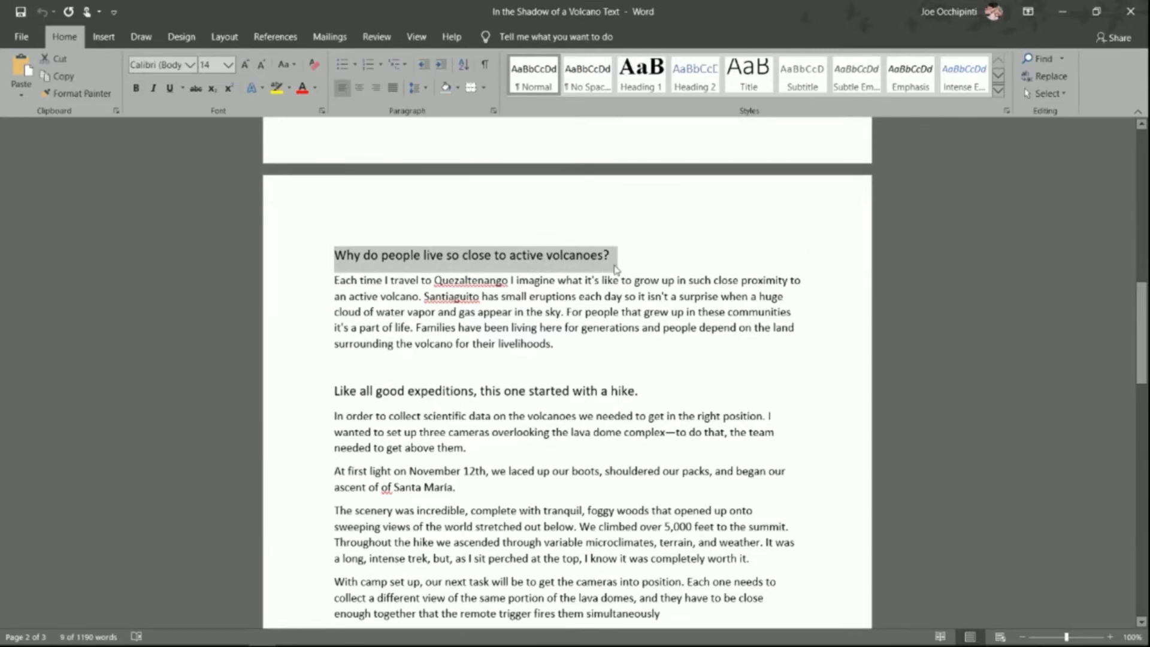
pyautogui.hotkey('alt', 'Tab')
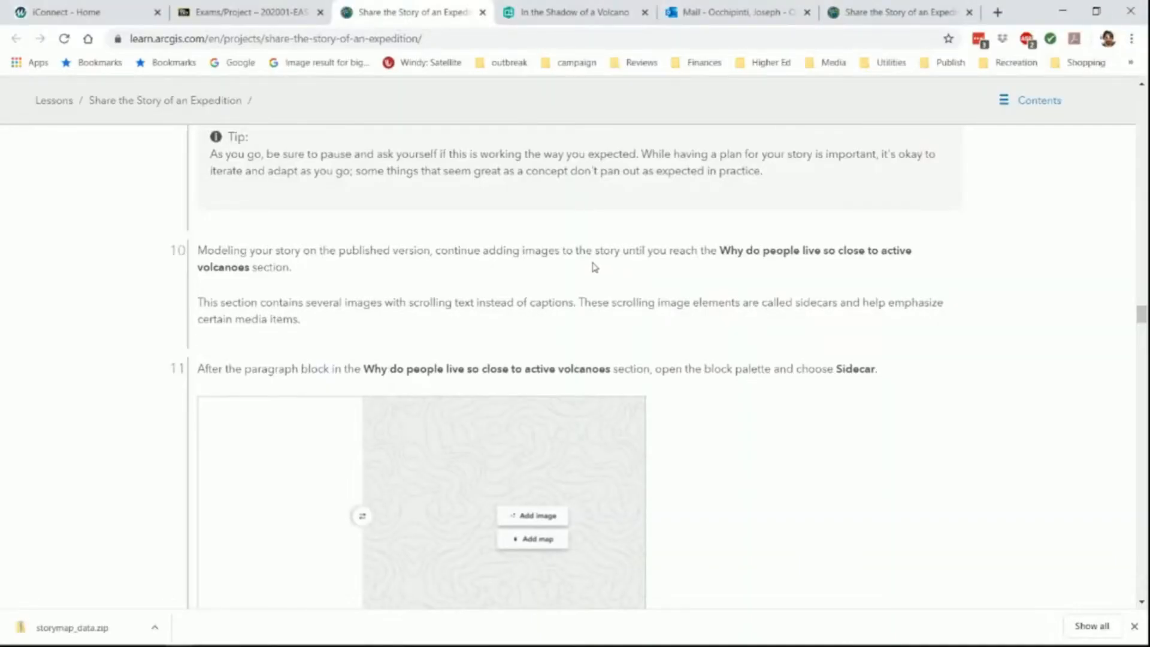
pyautogui.click(542, 17)
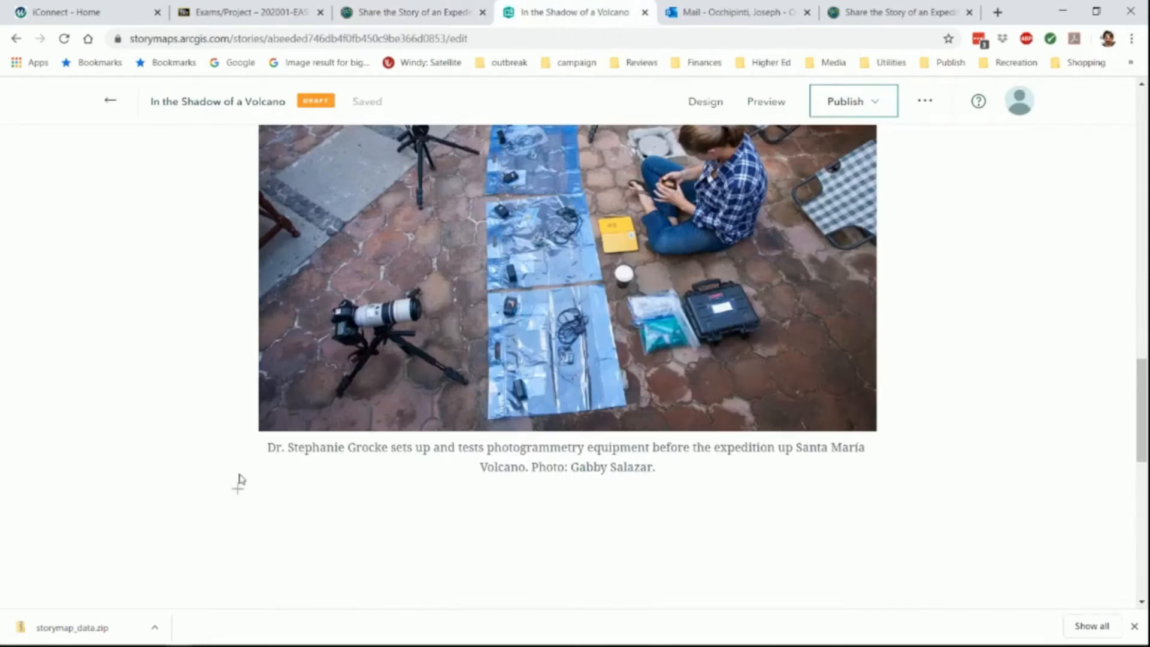
pyautogui.click(238, 498)
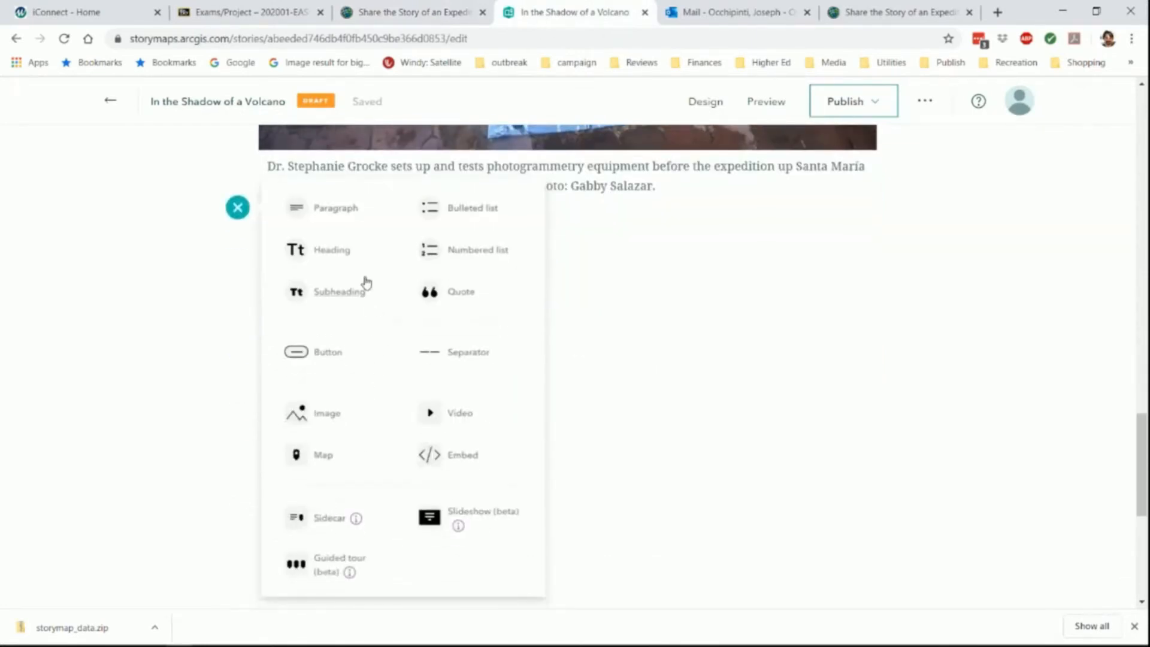
pyautogui.click(339, 292)
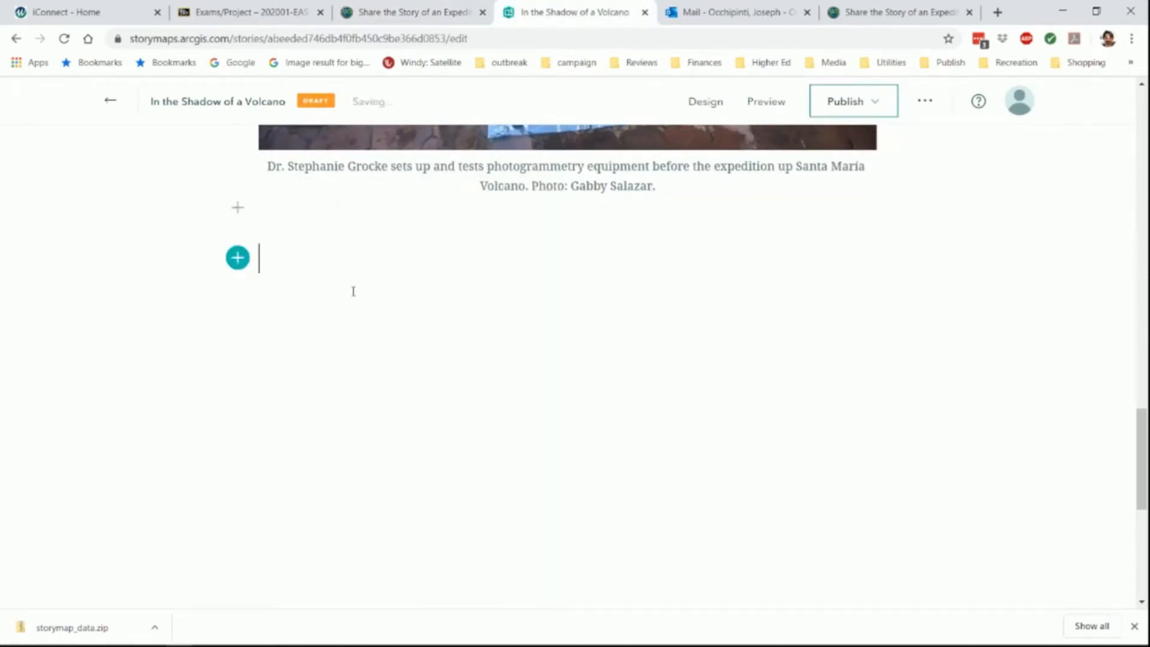
pyautogui.hotkey('ctrl', 'v')
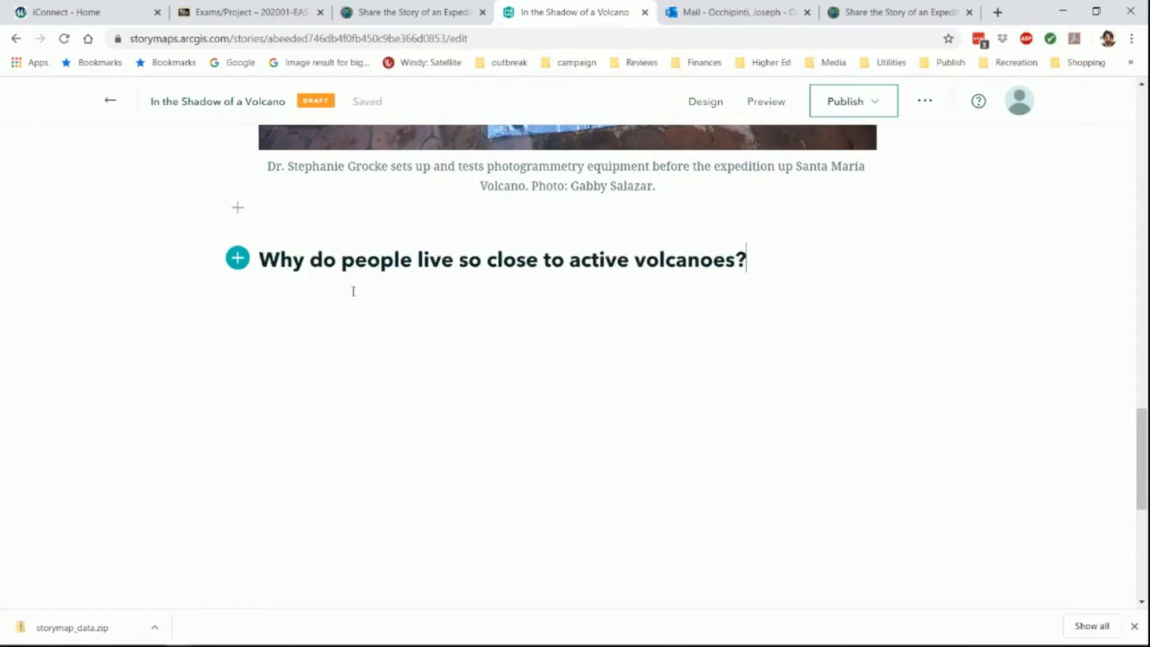
# Copy the Word document's paragraph starting "Each time I travel to Quezaltenango" into a new paragraph block below the subheading
pyautogui.press('Return')
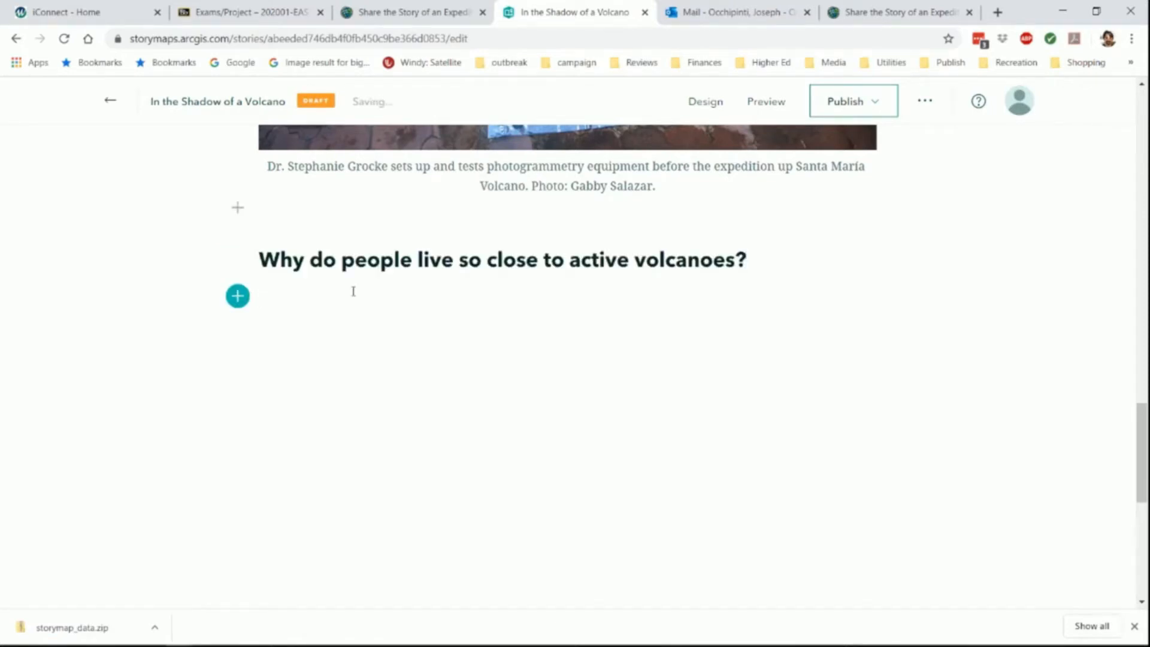
pyautogui.hotkey('alt', 'Tab')
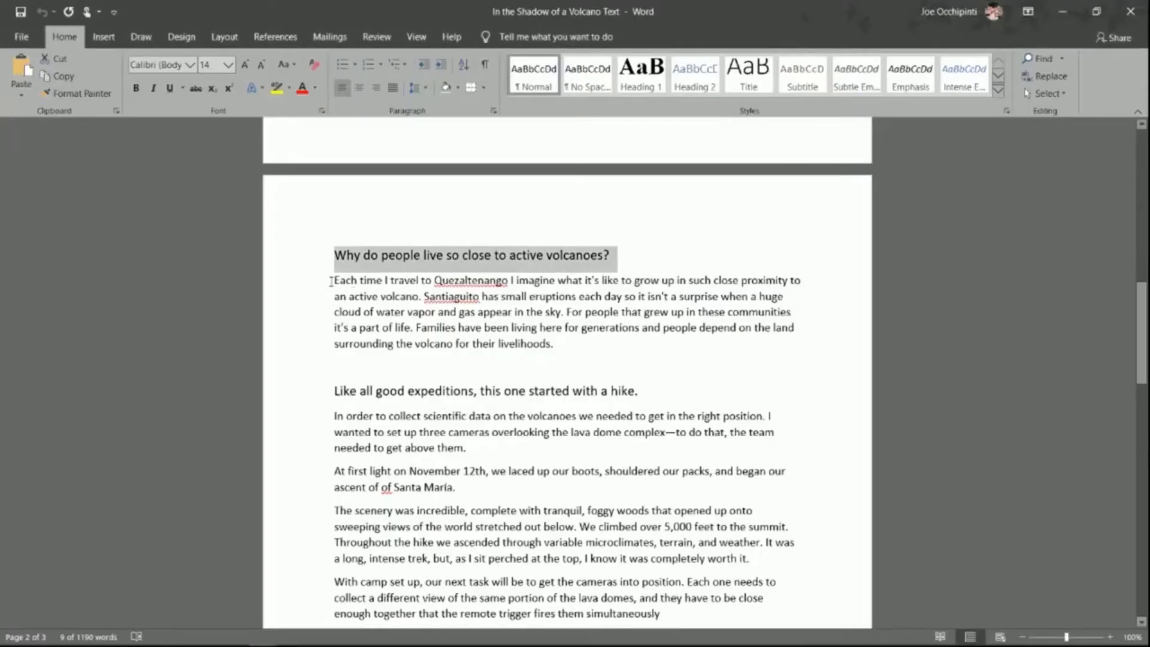
pyautogui.moveTo(334, 280); pyautogui.dragTo(557, 352)
pyautogui.hotkey('ctrl', 'c')
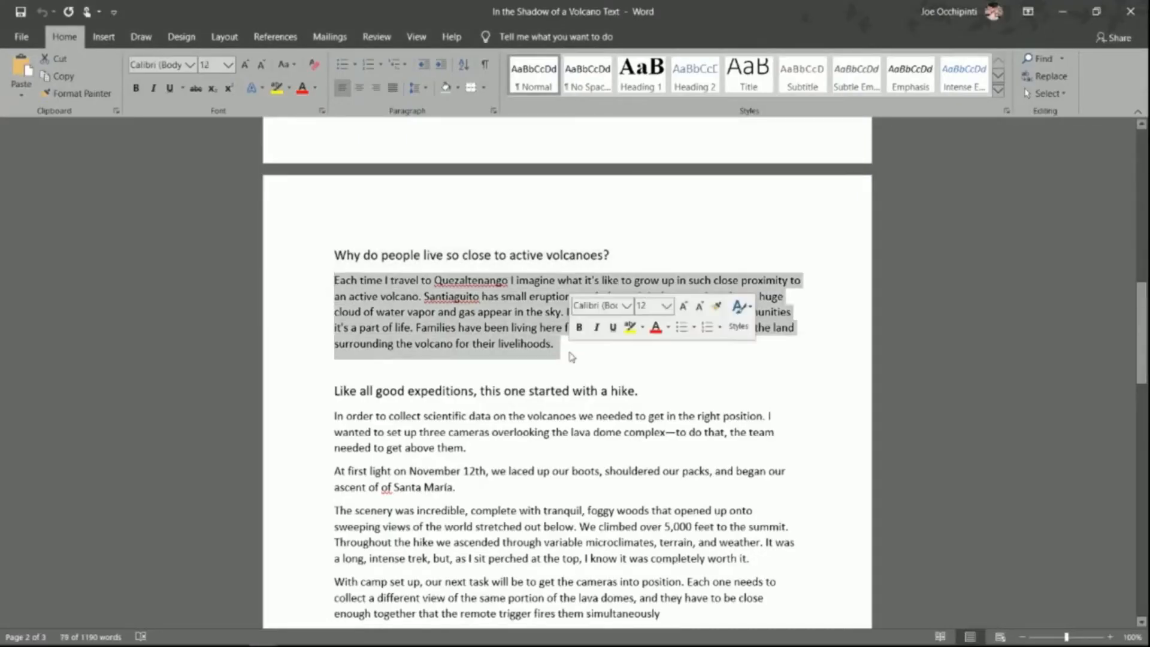
pyautogui.hotkey('alt', 'Tab')
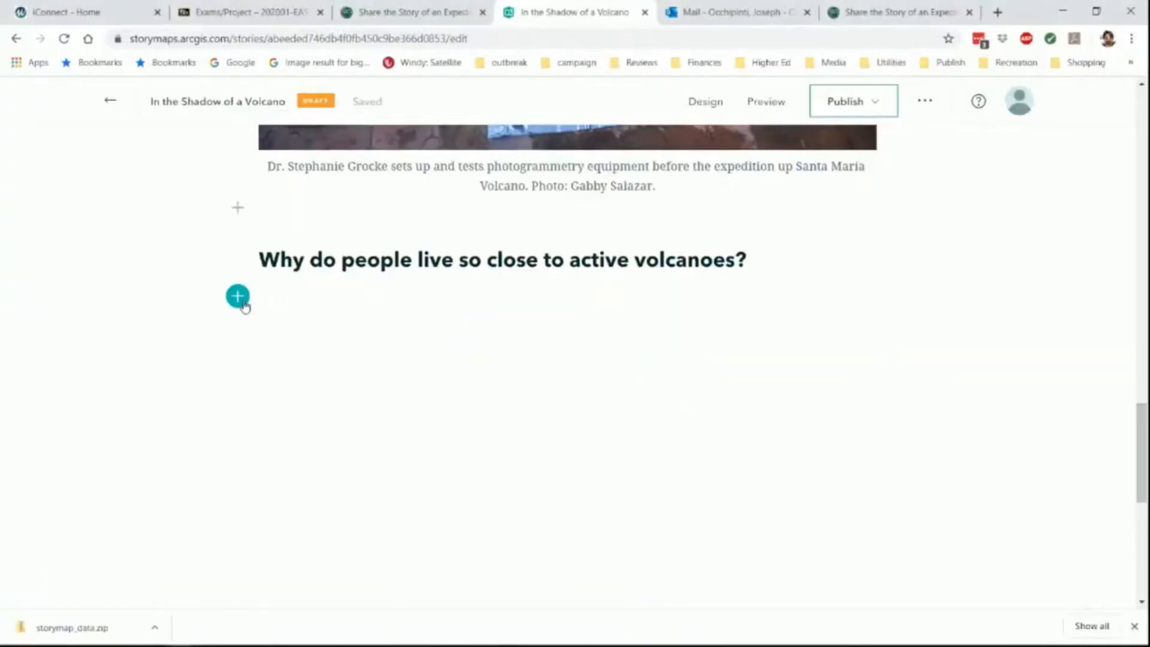
pyautogui.click(237, 295)
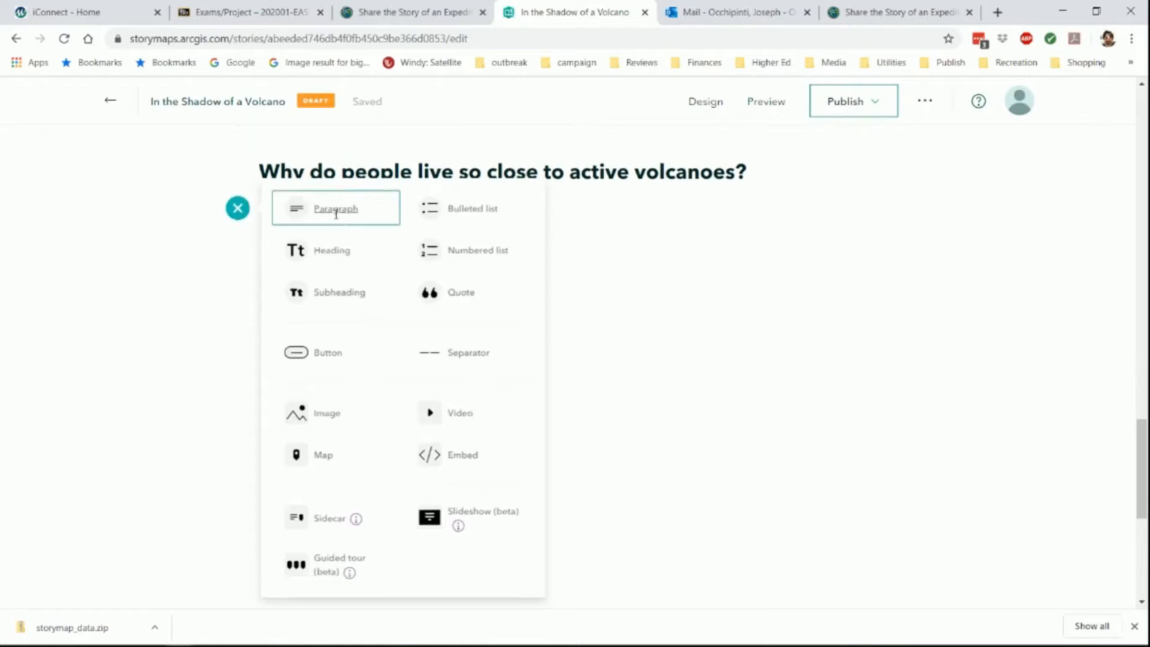
pyautogui.click(336, 214)
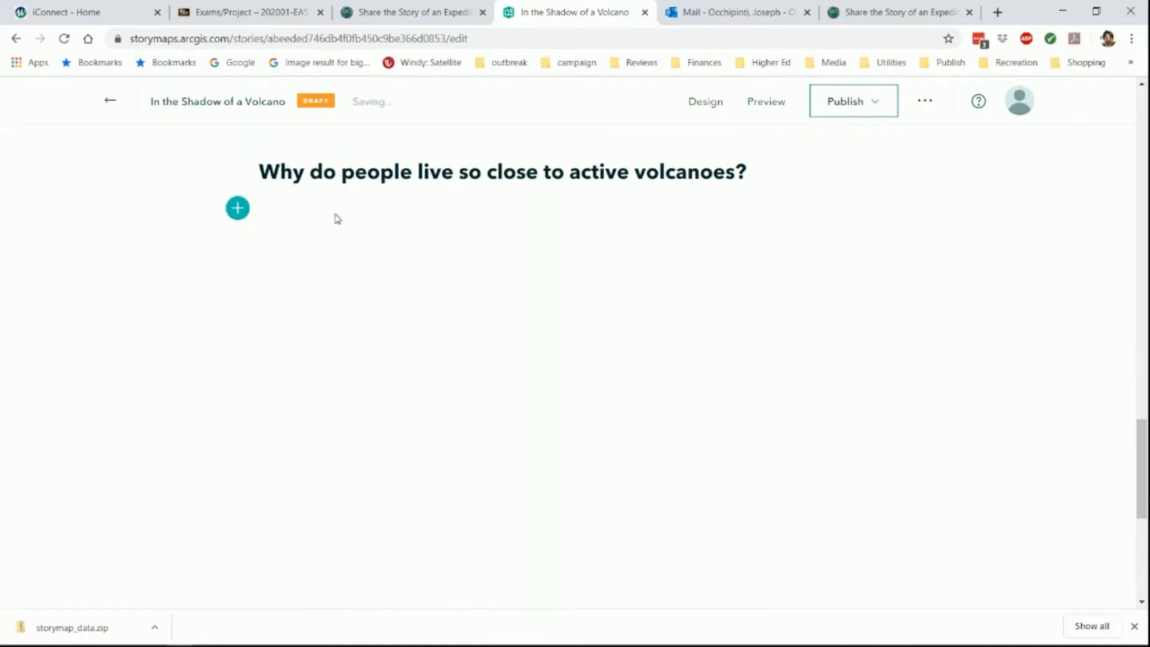
pyautogui.rightClick(337, 218)
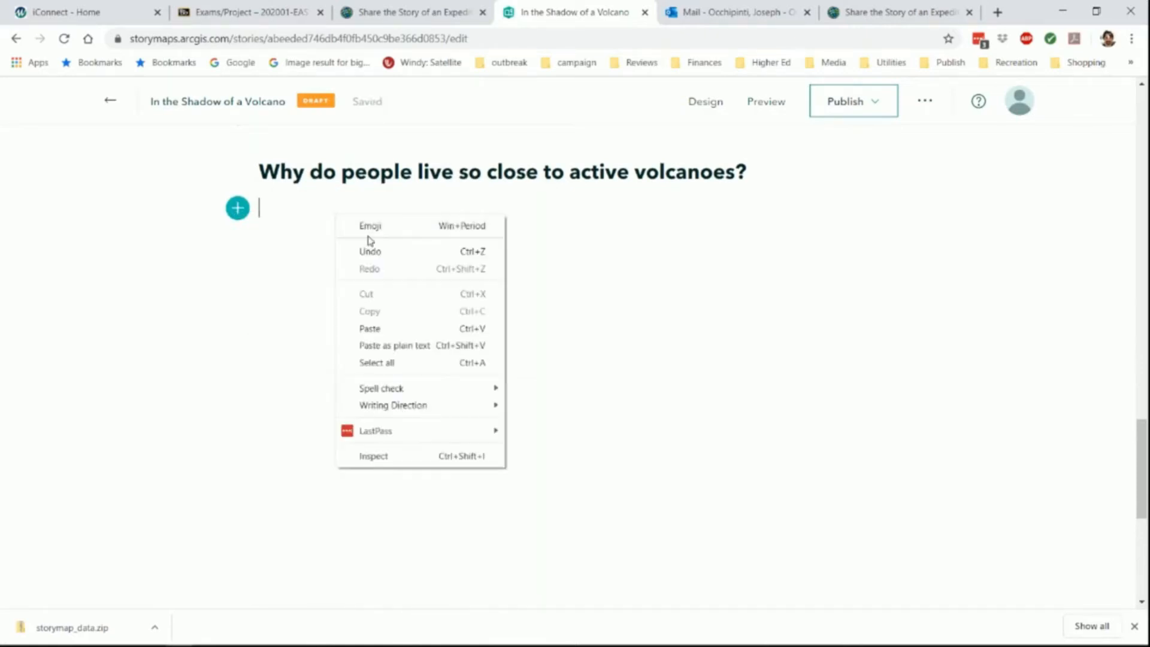
pyautogui.click(369, 328)
# Italicize the paragraph below the "Why do people live so close to active volcanoes?" subheading
pyautogui.moveTo(259, 205); pyautogui.dragTo(874, 325)
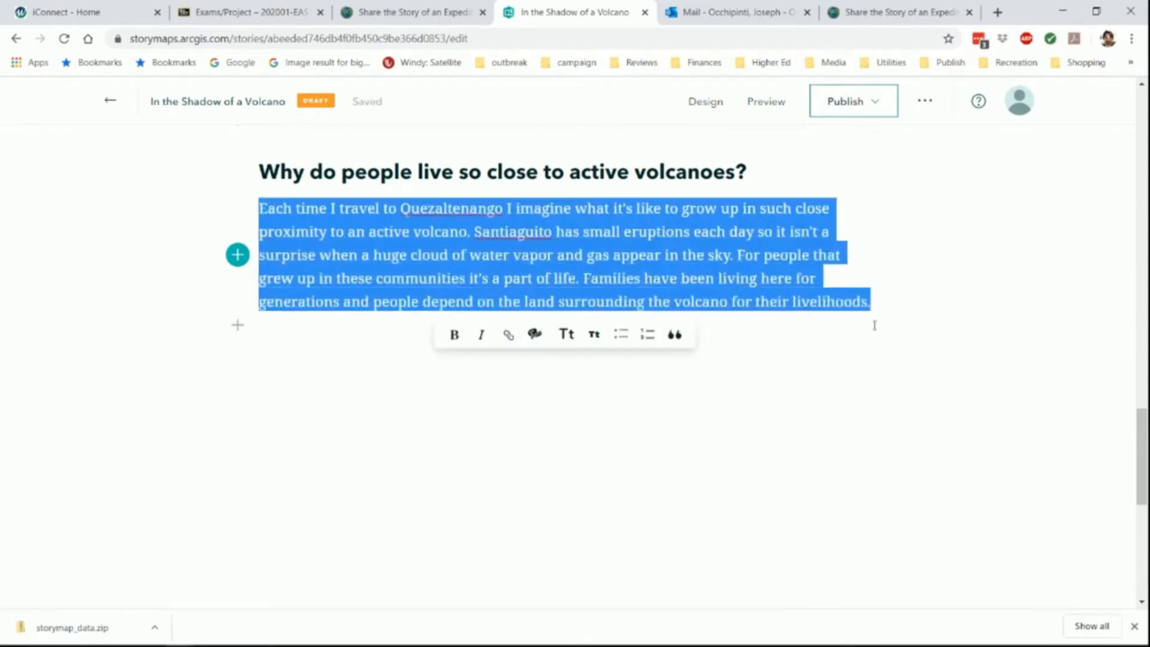
pyautogui.click(482, 337)
pyautogui.click(516, 521)
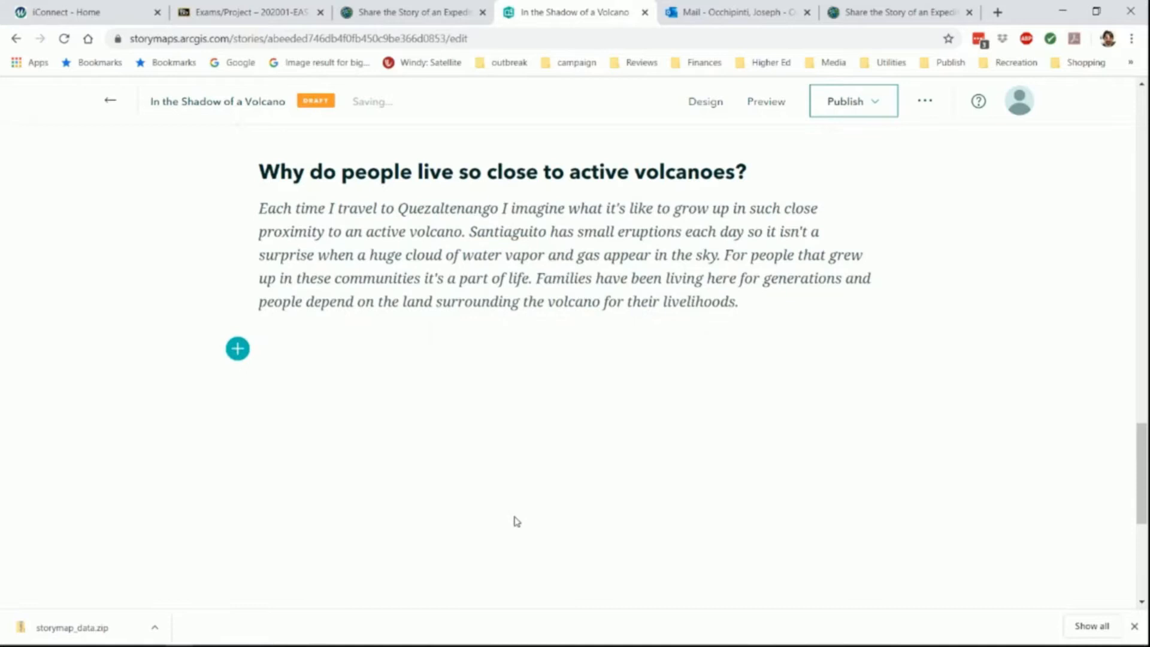
# Check the lesson's step 11 and insert a sidecar block below the italic paragraph about Quezaltenango
pyautogui.hotkey('alt', 'Tab')
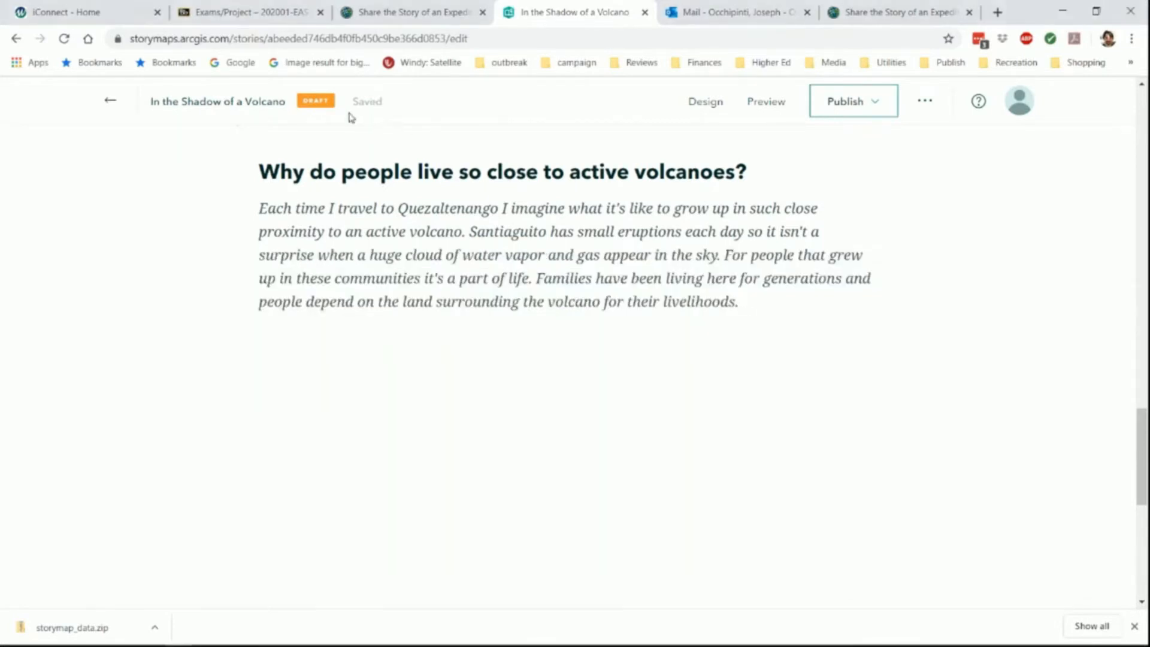
pyautogui.click(406, 18)
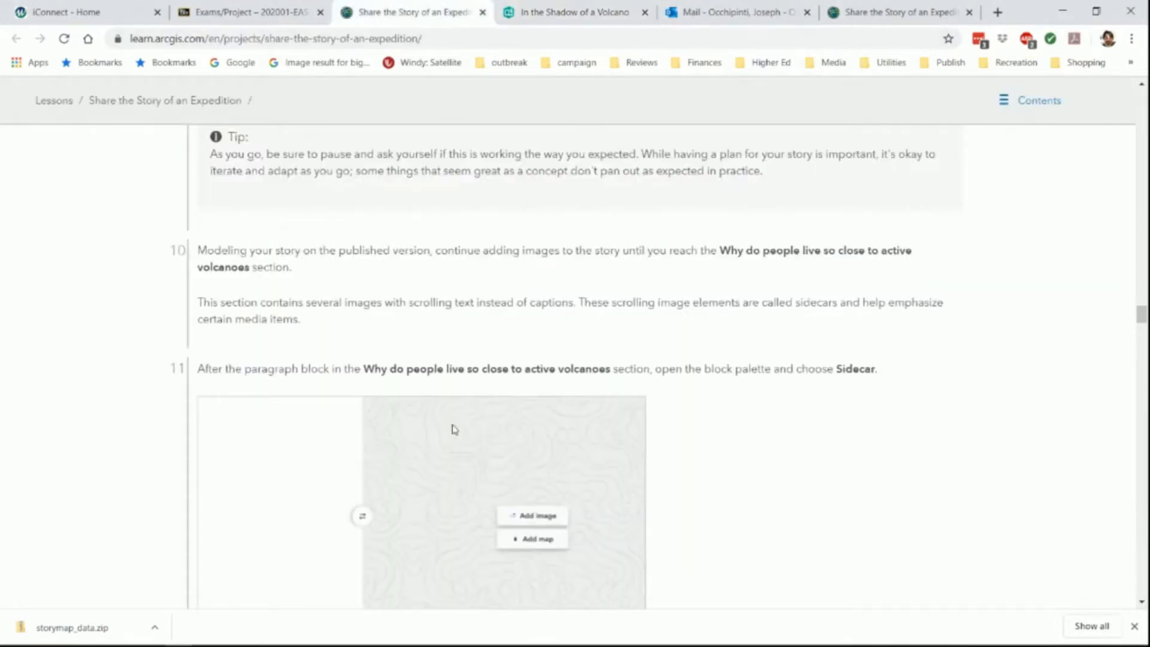
pyautogui.scroll(-2, 453, 428)
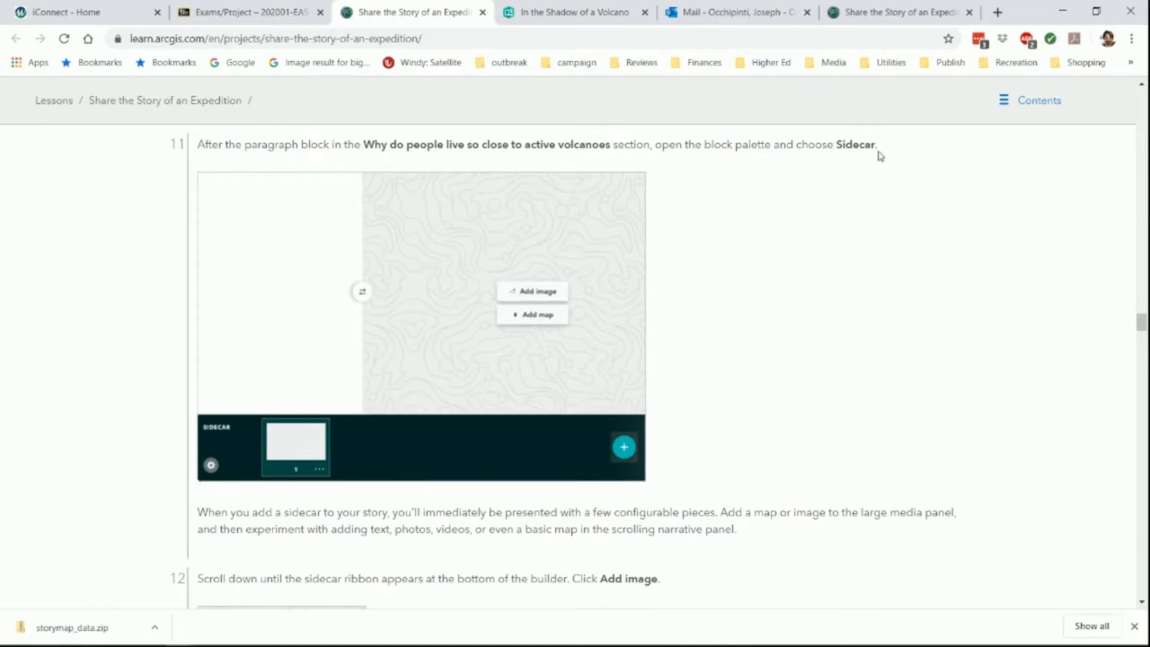
pyautogui.hotkey('alt', 'Tab')
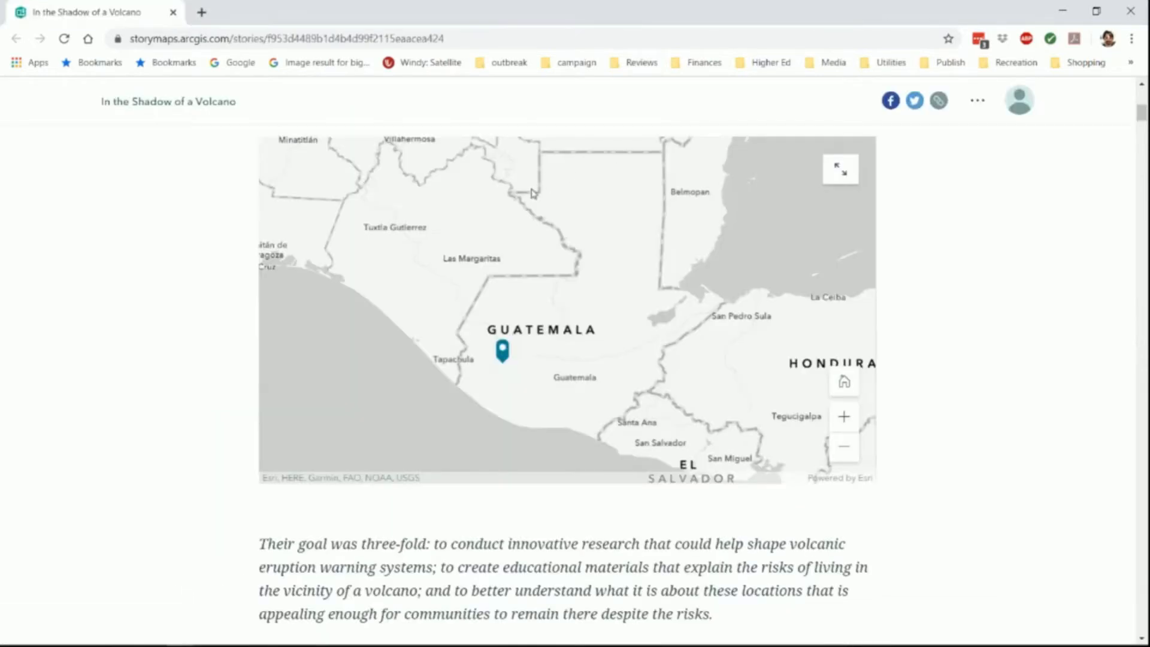
pyautogui.hotkey('alt', 'Tab')
pyautogui.click(574, 20)
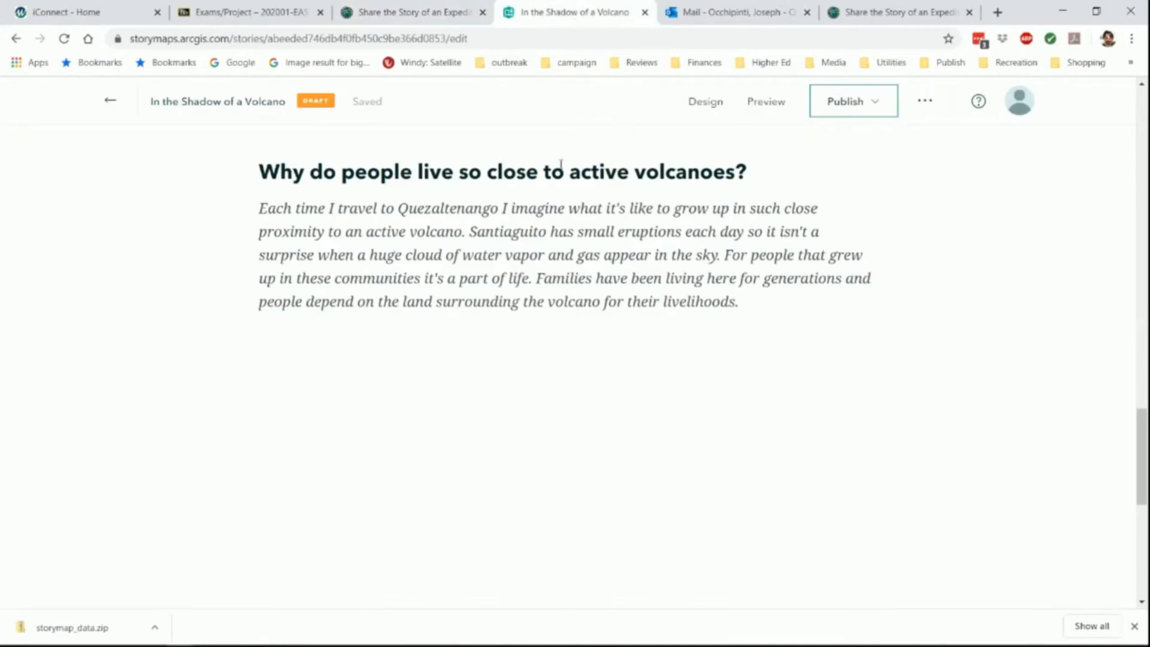
pyautogui.click(238, 325)
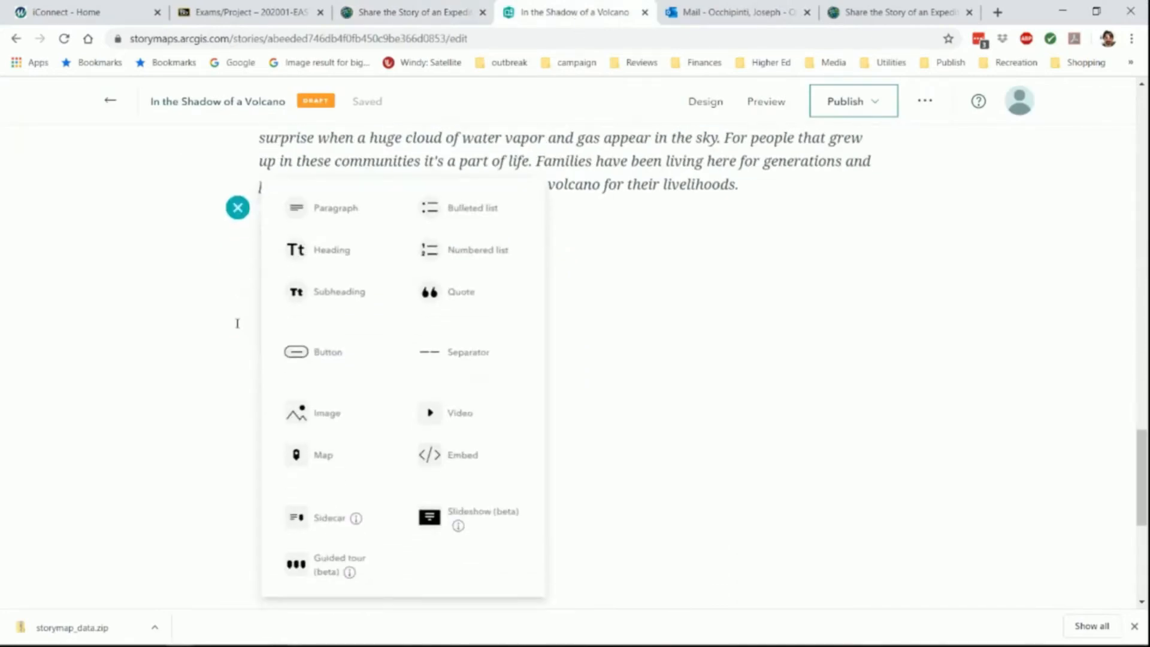
pyautogui.click(329, 519)
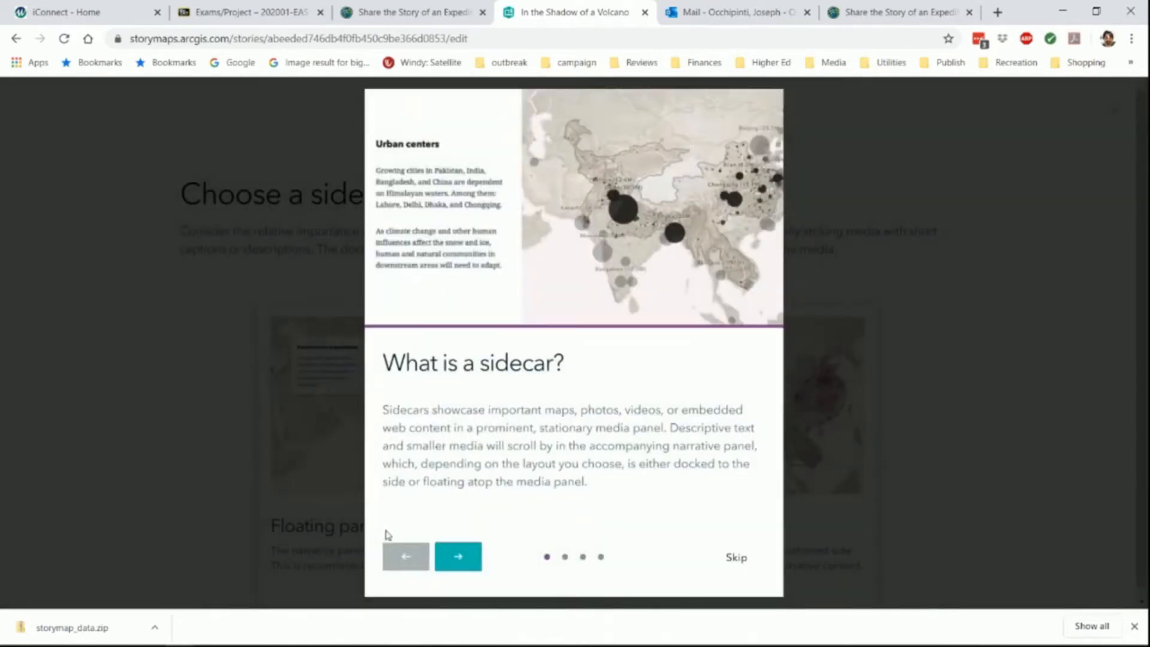
# Page through the sidecar introduction to its end and choose the Docked panel layout
pyautogui.click(458, 557)
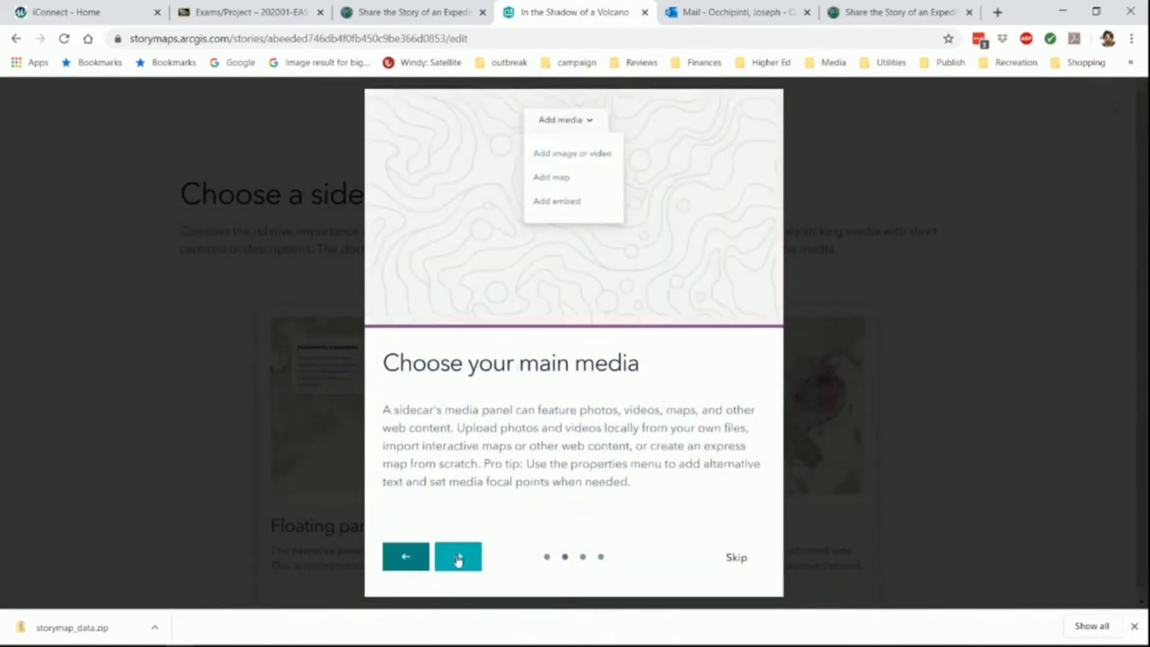
pyautogui.click(458, 557)
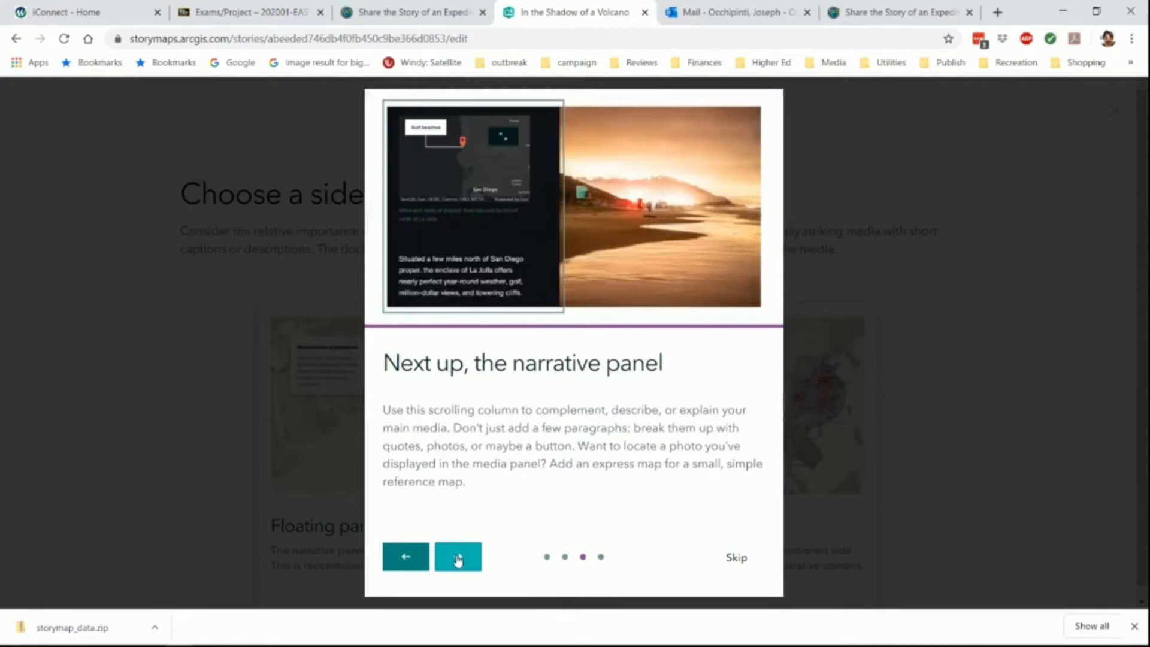
pyautogui.click(458, 557)
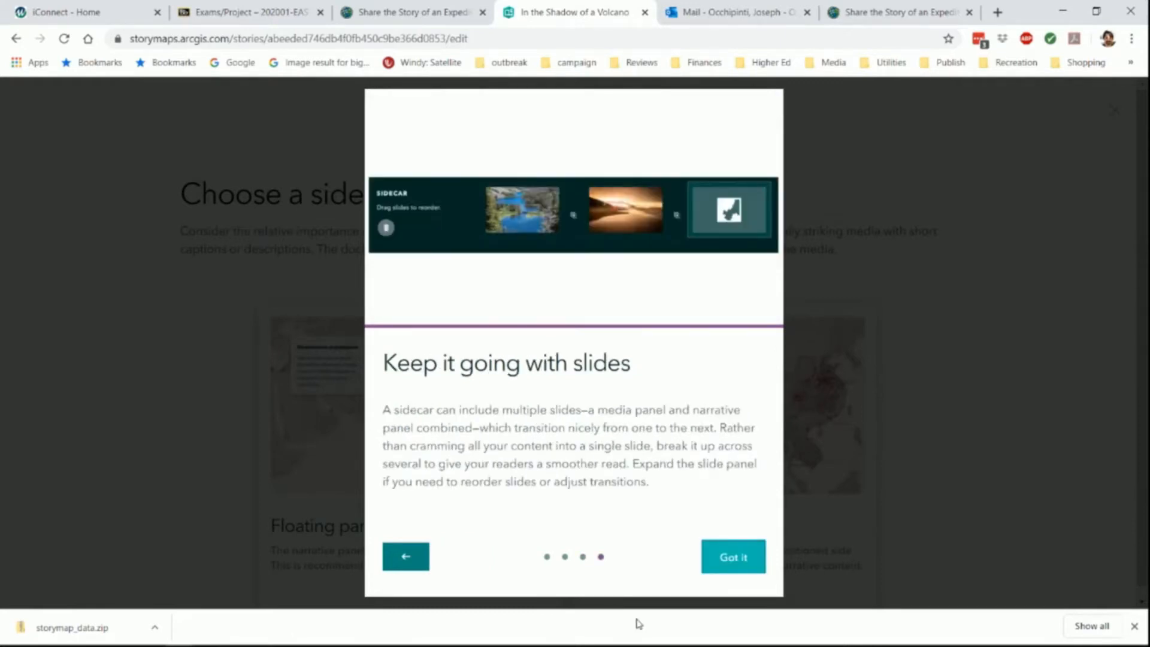
pyautogui.click(718, 558)
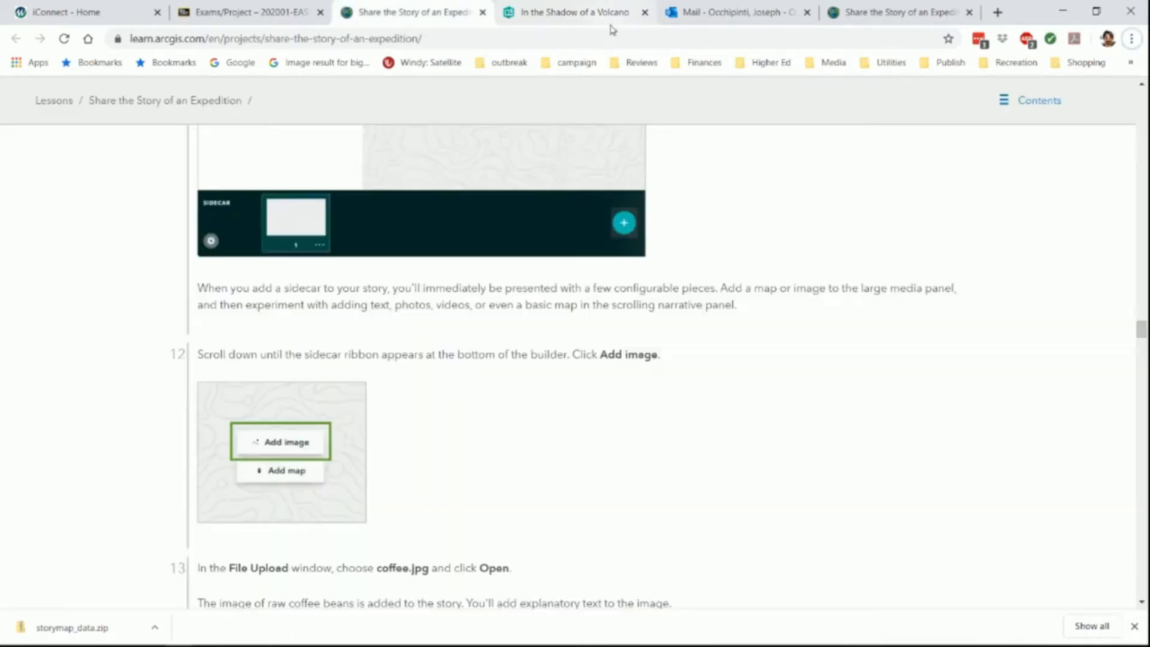
pyautogui.click(605, 19)
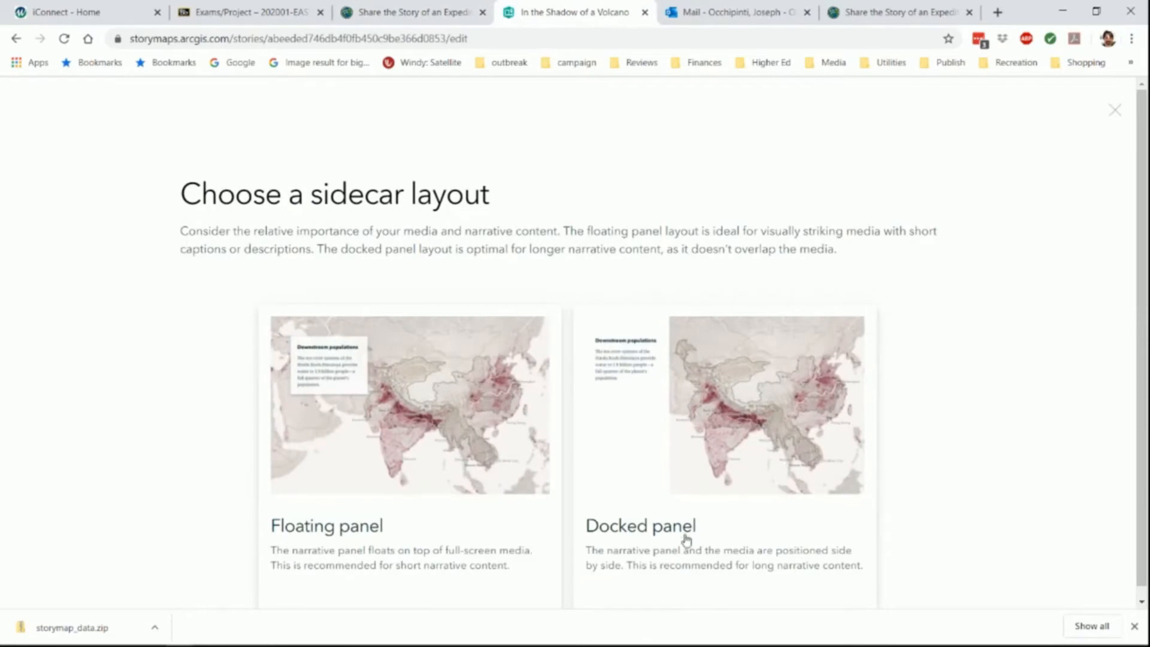
pyautogui.click(748, 488)
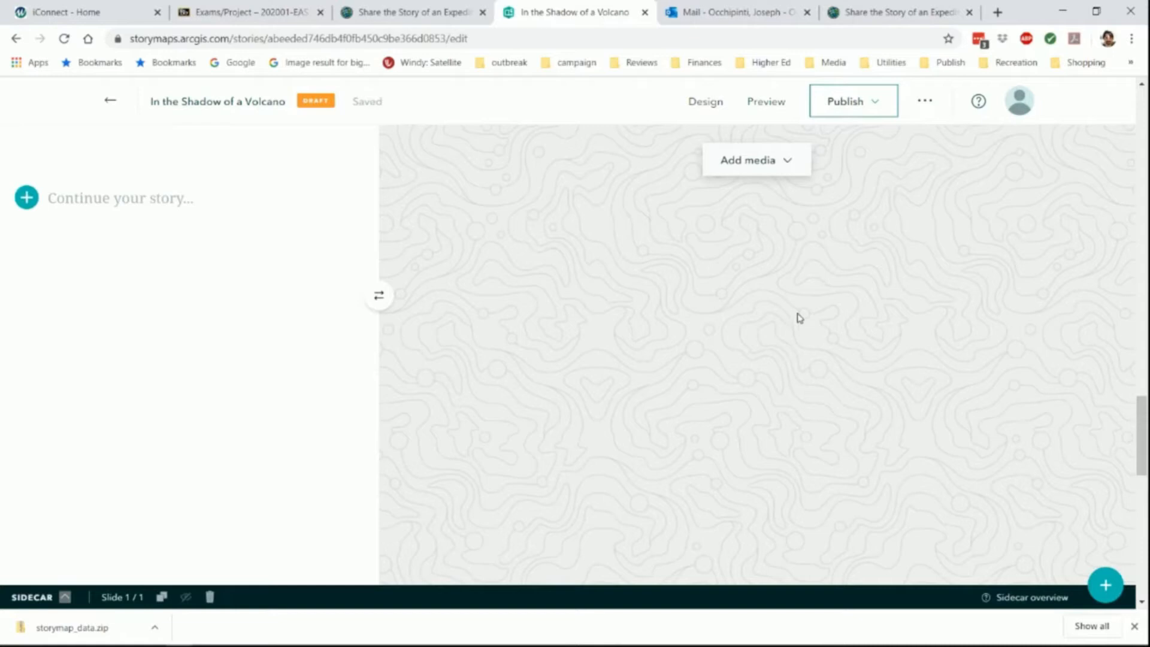
# Following the lesson's steps 12 and 13, upload coffee.jpg from the Beginning folder as the sidecar slide's main media
pyautogui.click(379, 14)
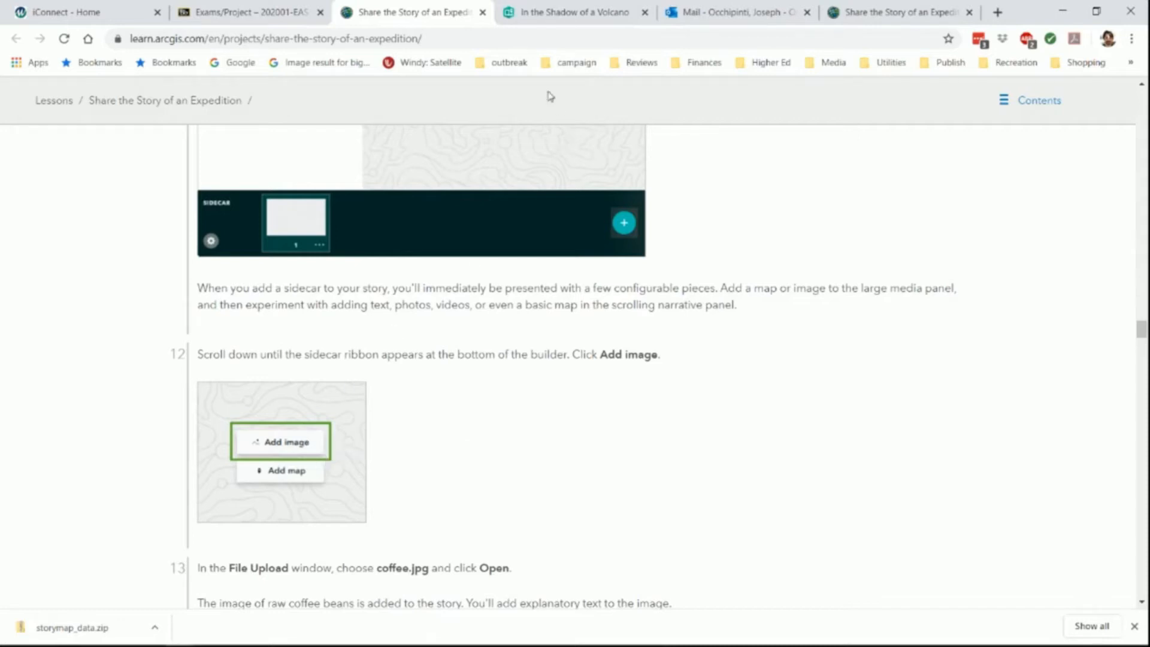
pyautogui.click(548, 12)
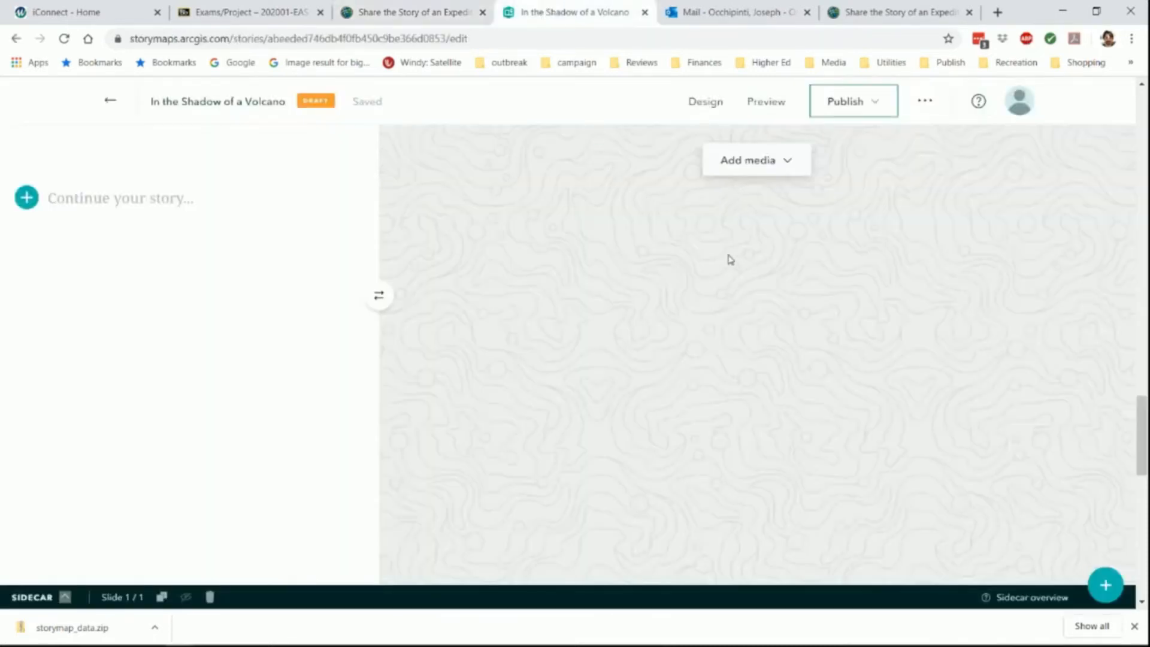
pyautogui.scroll(-2, 724, 291)
pyautogui.scroll(2, 724, 291)
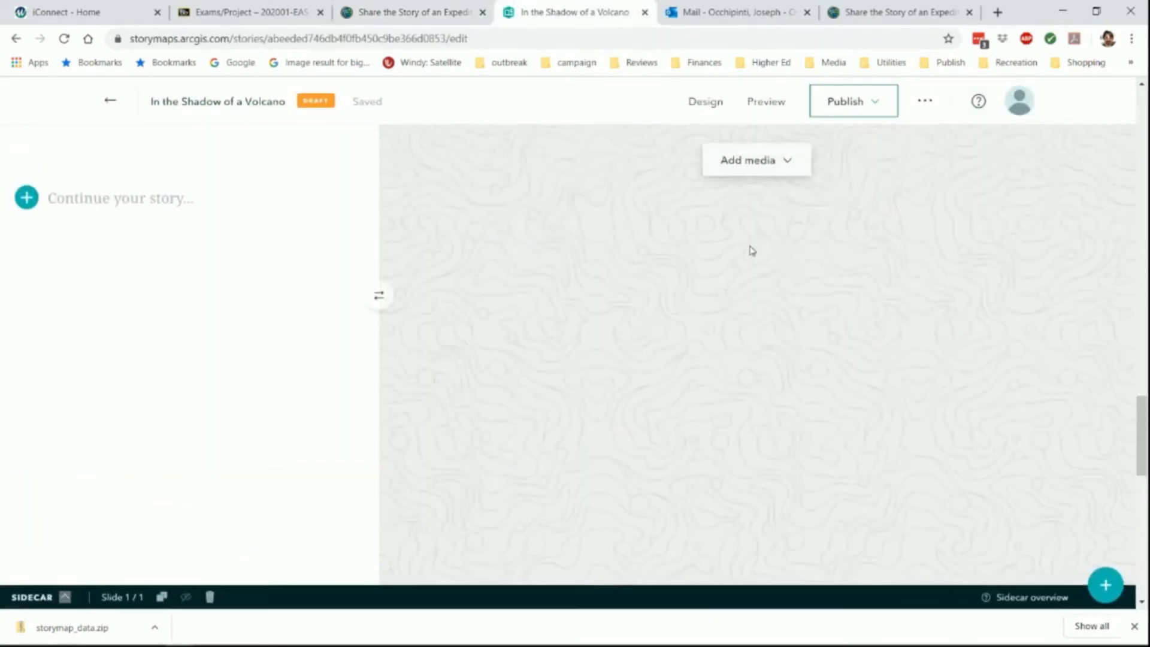
pyautogui.click(764, 175)
pyautogui.click(767, 205)
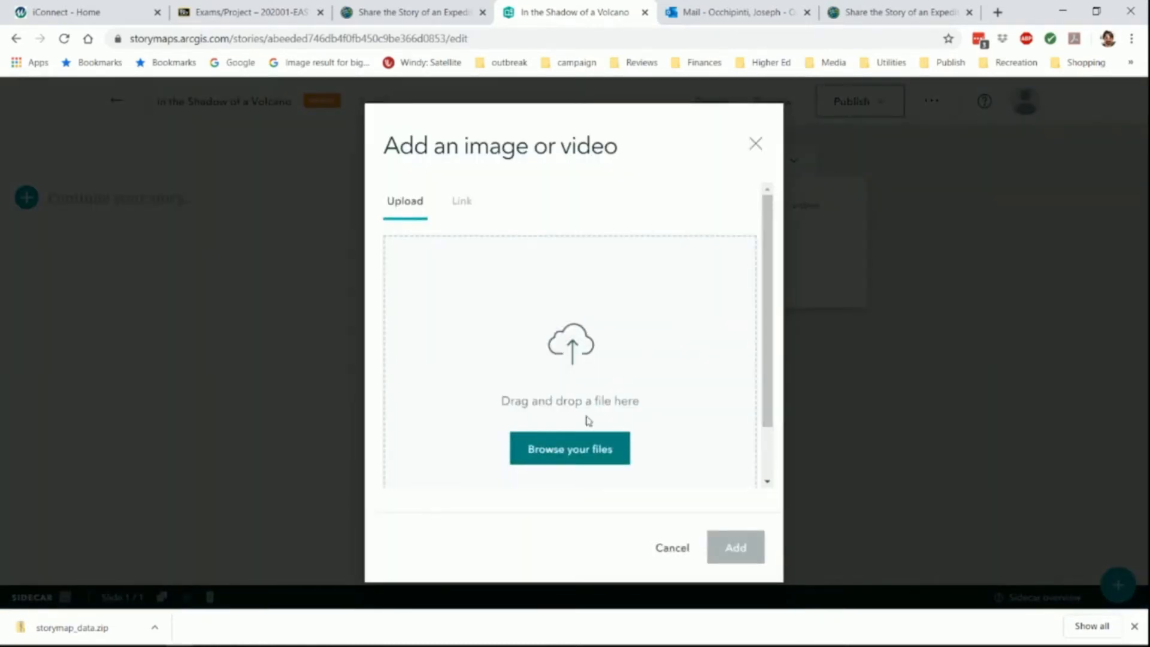
pyautogui.click(419, 12)
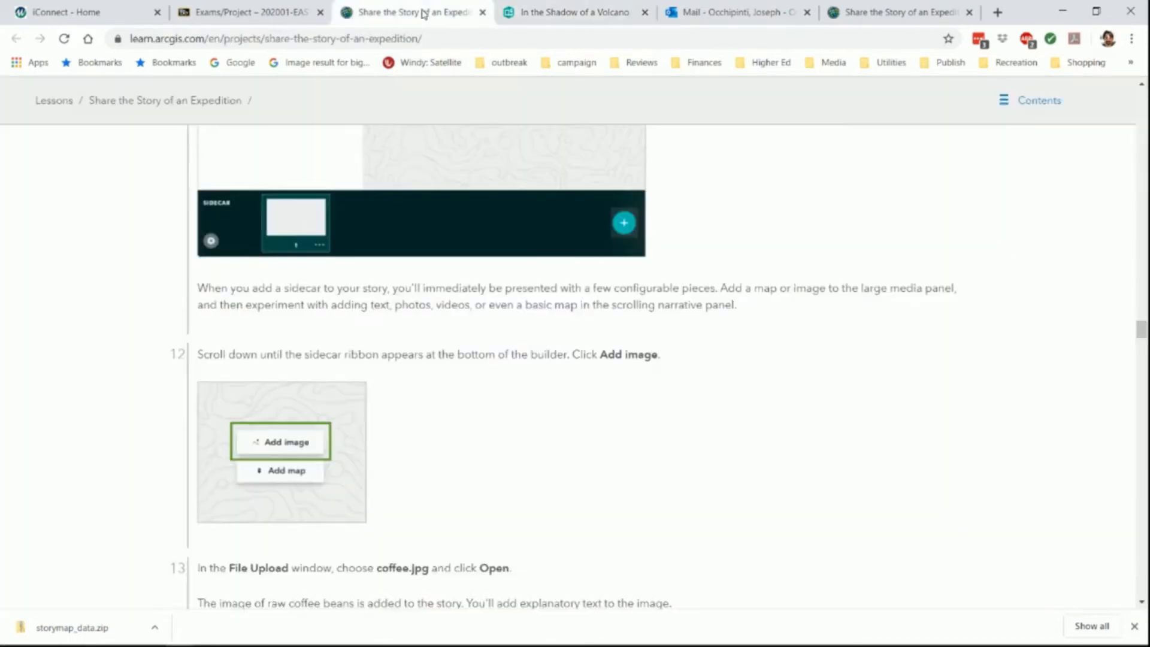
pyautogui.scroll(-5, 383, 335)
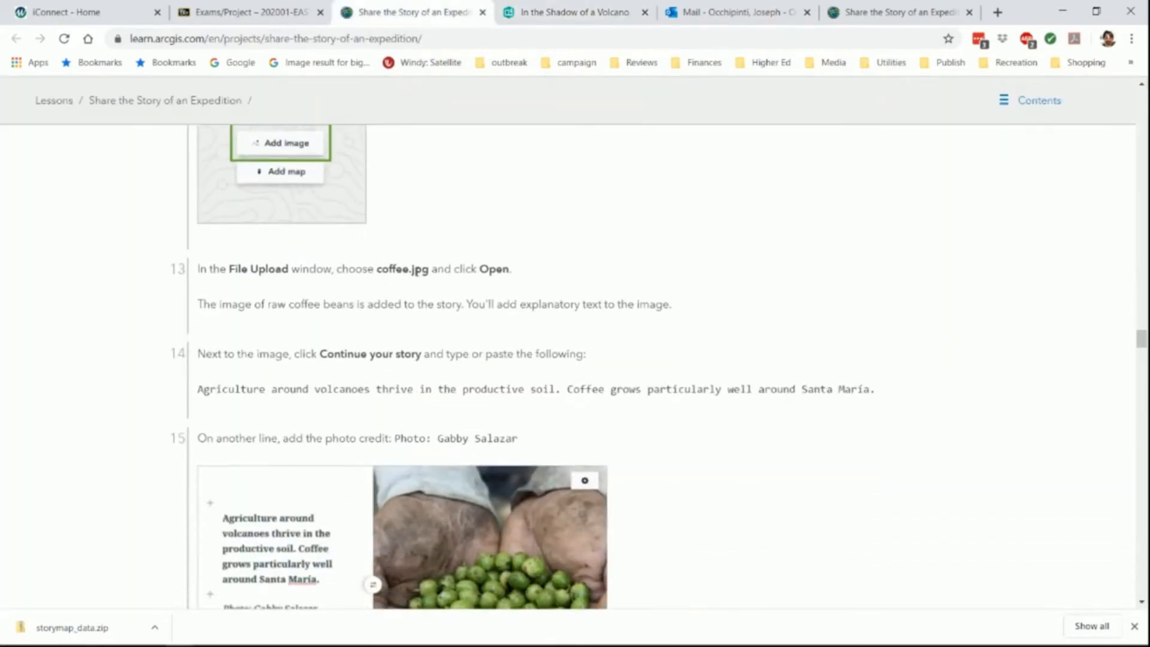
pyautogui.click(577, 20)
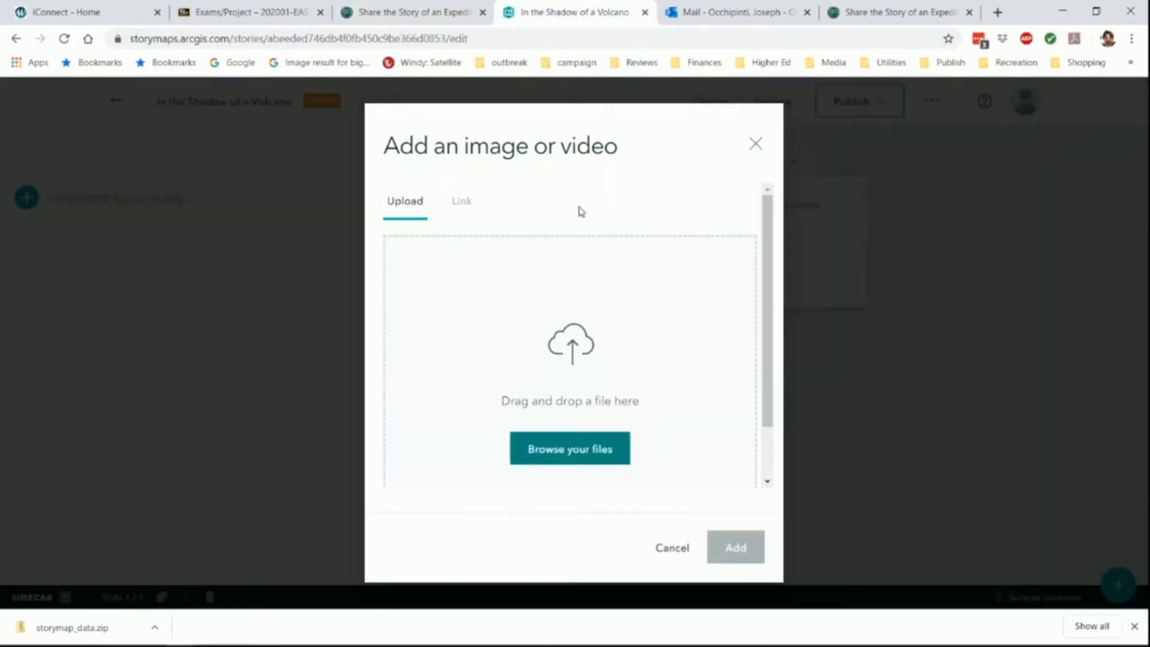
pyautogui.click(576, 450)
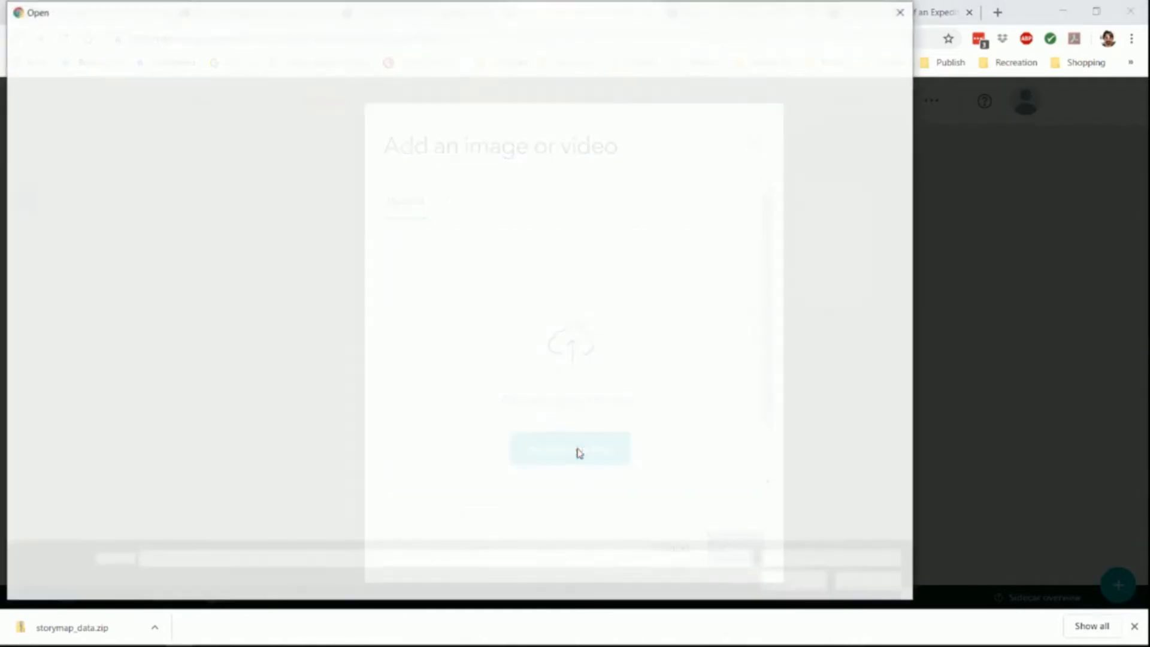
pyautogui.click(283, 134)
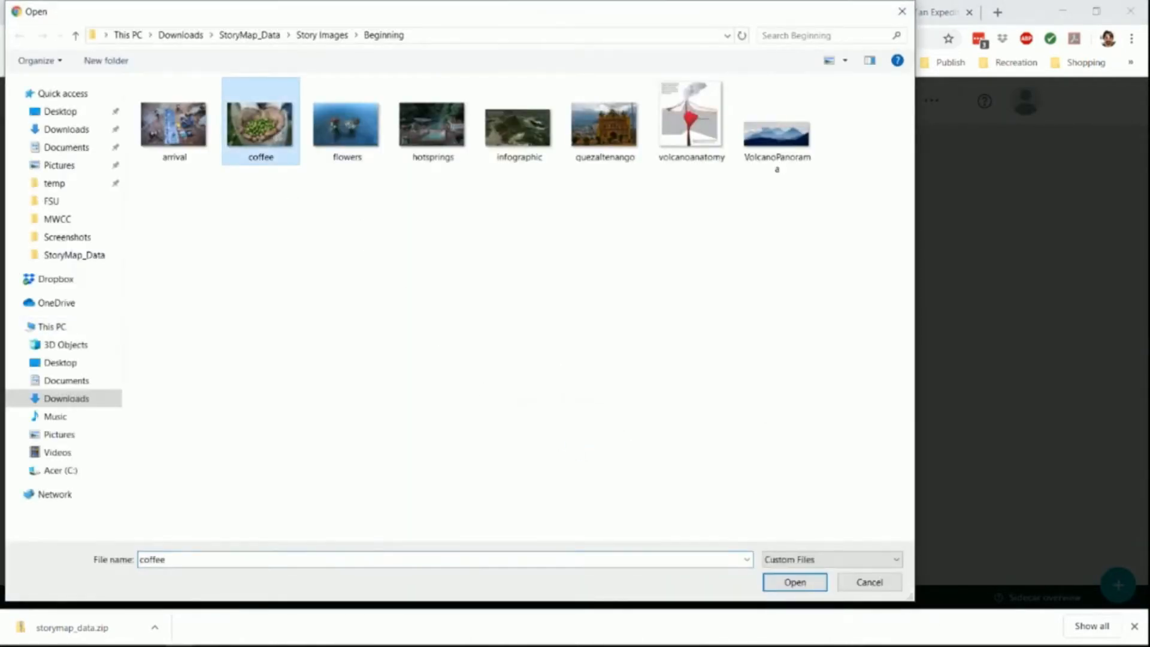
pyautogui.click(804, 578)
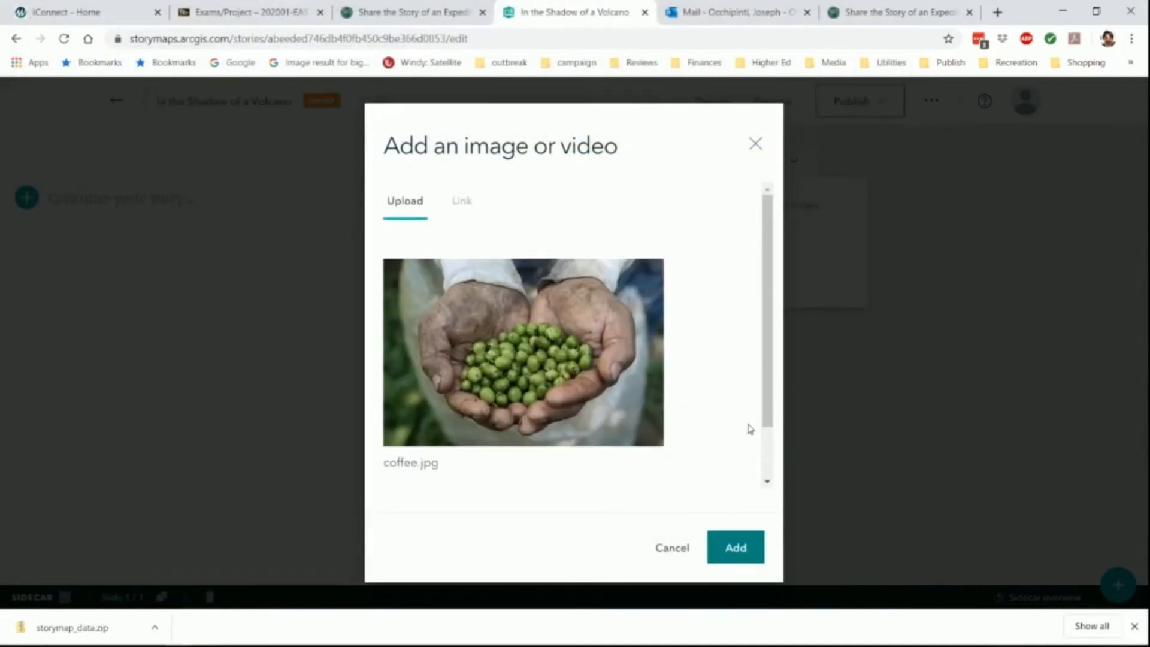
pyautogui.click(739, 547)
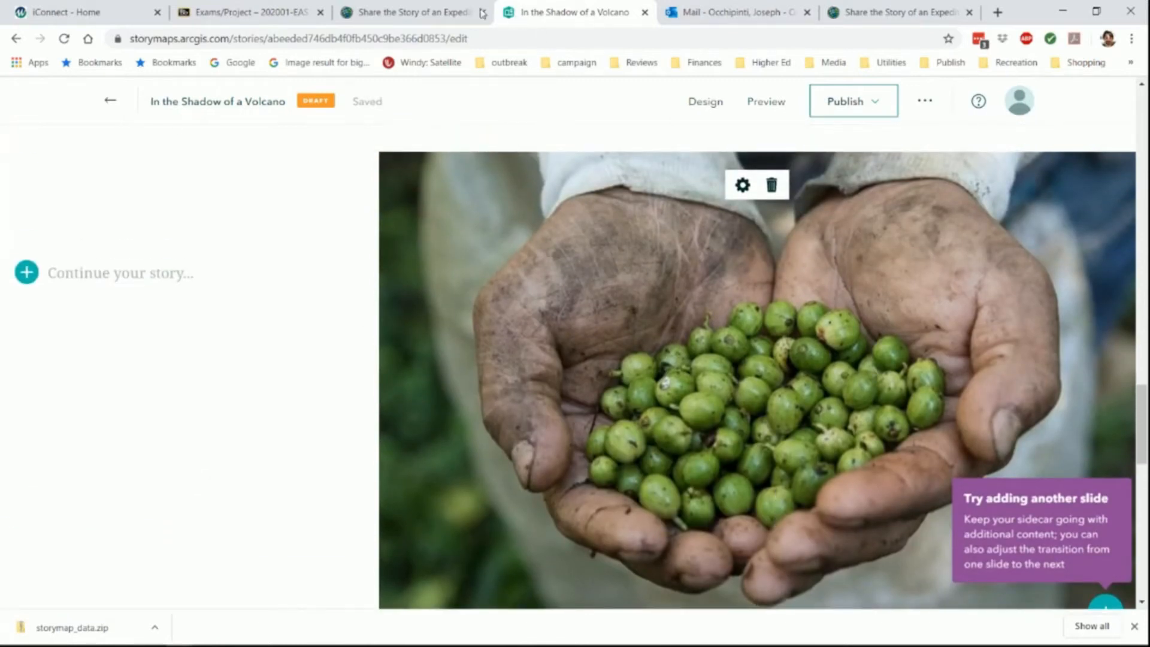
# Copy the lesson's step 14 text starting "Agriculture around volcanoes thrive" into the narrative panel beside the coffee image
pyautogui.click(479, 13)
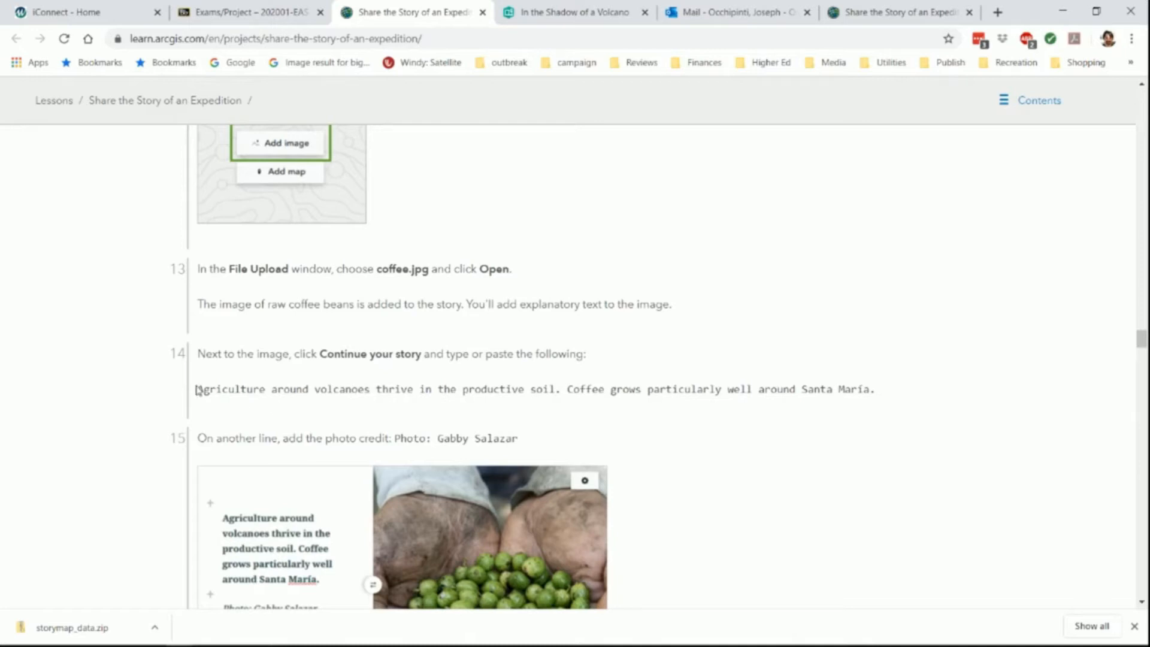
pyautogui.moveTo(199, 390); pyautogui.dragTo(464, 405)
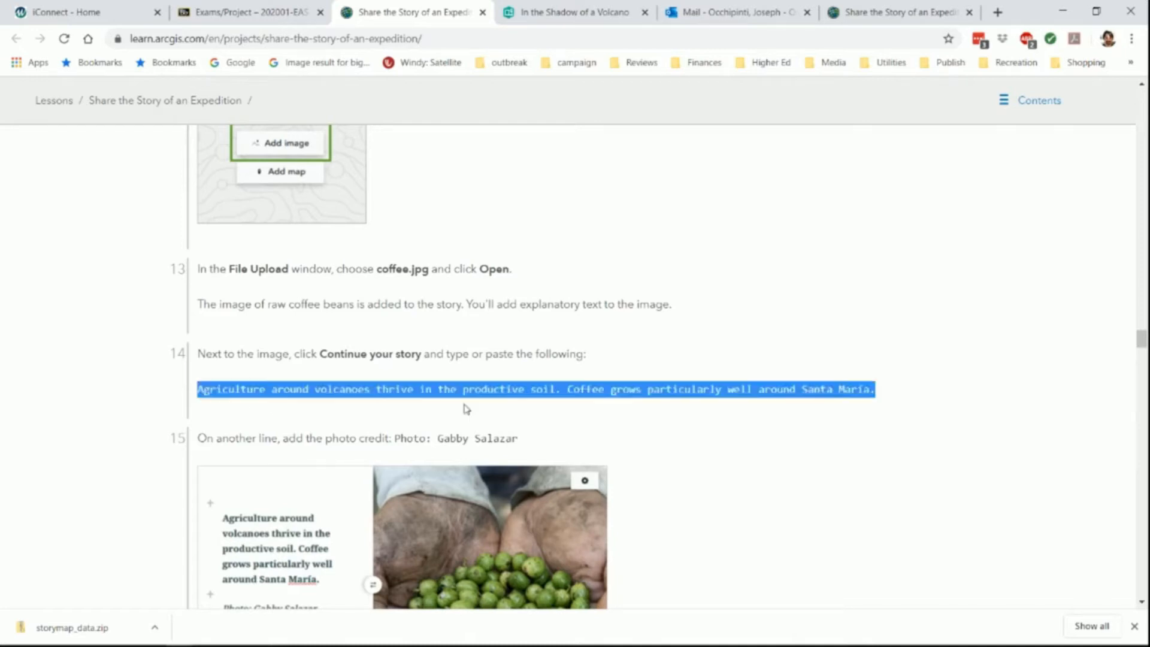
pyautogui.rightClick(493, 380)
pyautogui.click(549, 392)
pyautogui.click(602, 21)
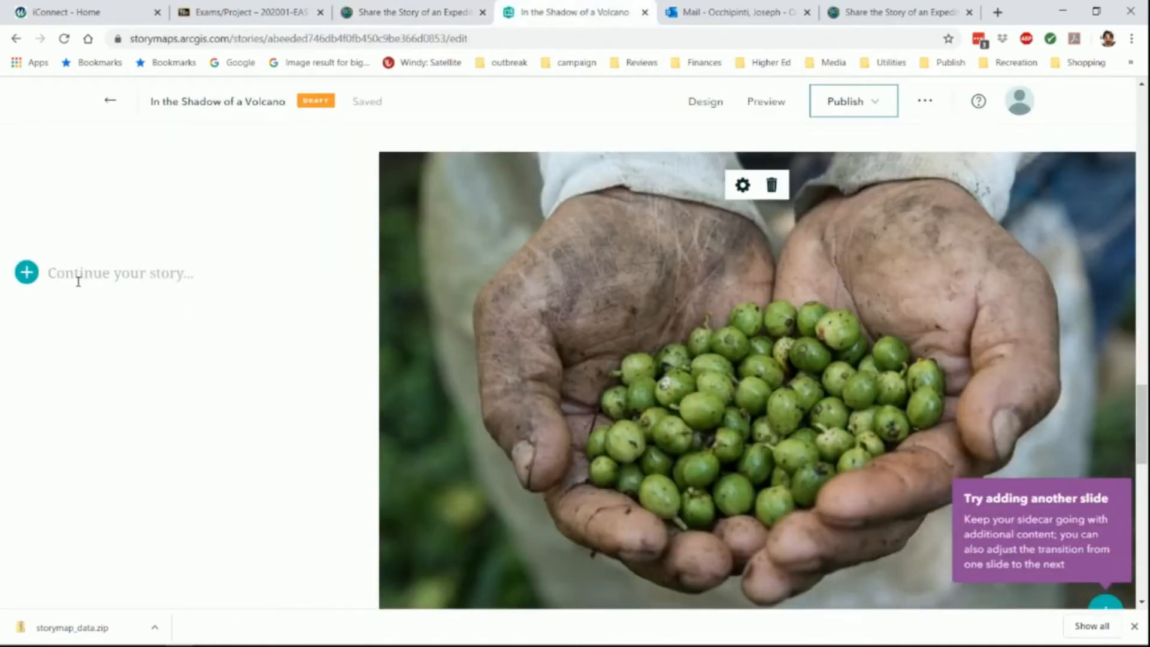
pyautogui.hotkey('ctrl', 'v')
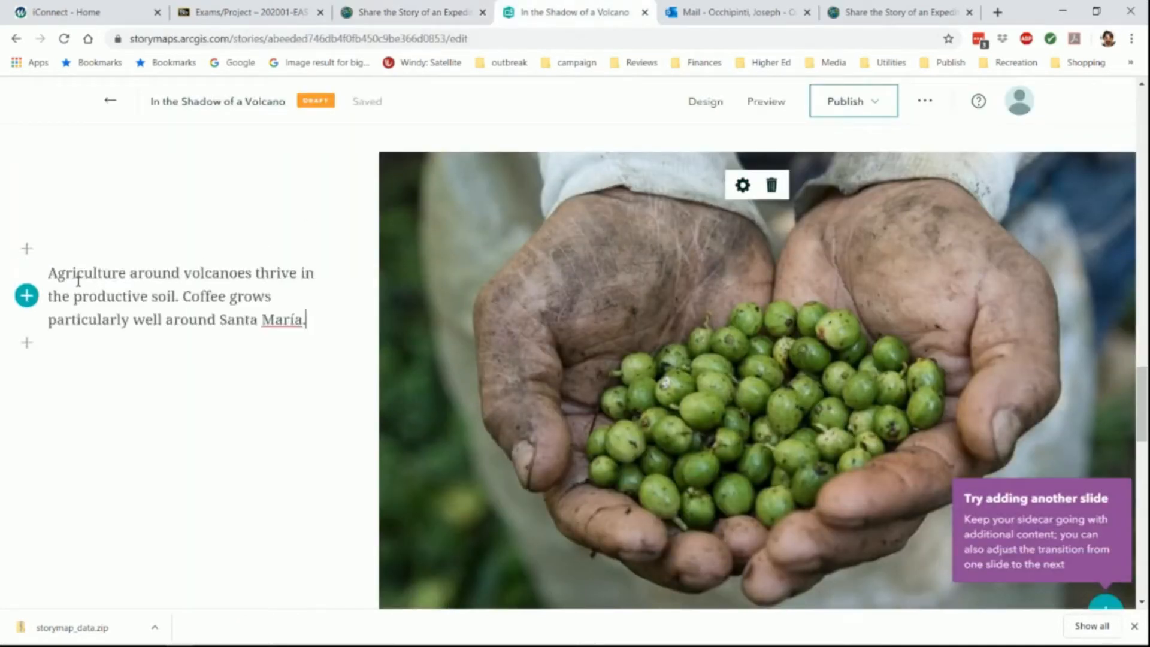
# Italicize the whole "Agriculture around volcanoes" paragraph in the sidecar's narrative panel
pyautogui.moveTo(53, 276); pyautogui.dragTo(307, 322)
pyautogui.click(107, 370)
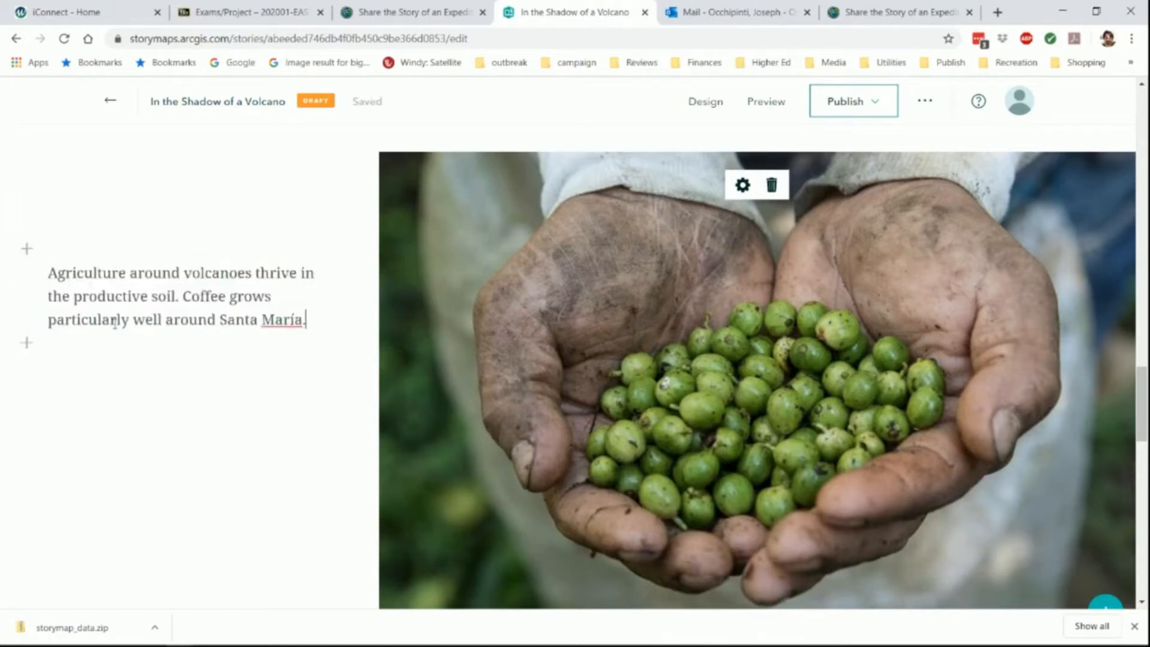
pyautogui.moveTo(50, 273); pyautogui.dragTo(323, 318)
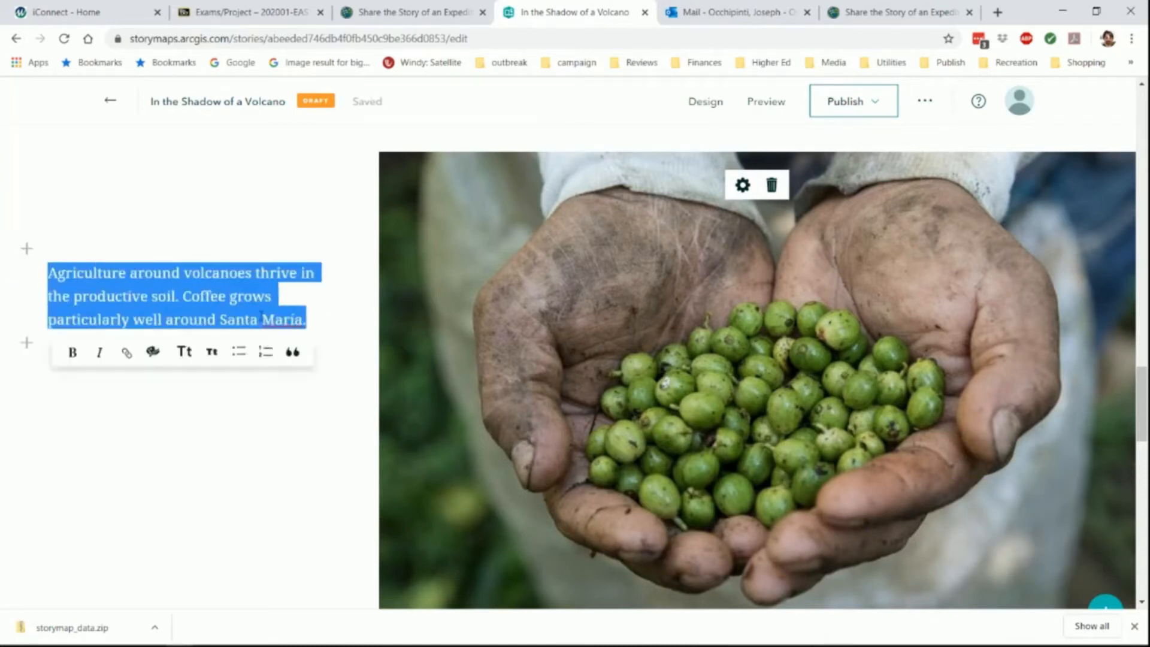
pyautogui.click(95, 352)
# Copy the lesson's step 15 photo credit into a new paragraph below the "Agriculture around volcanoes" text in the sidecar's narrative panel
pyautogui.click(430, 9)
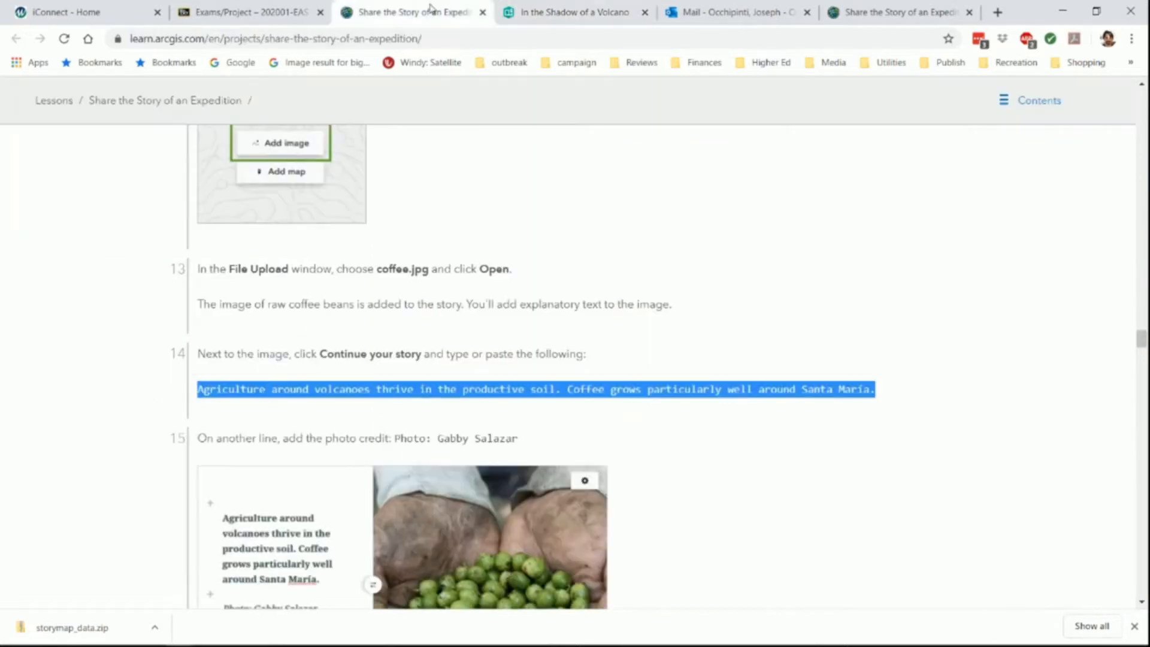
pyautogui.scroll(-3, 519, 384)
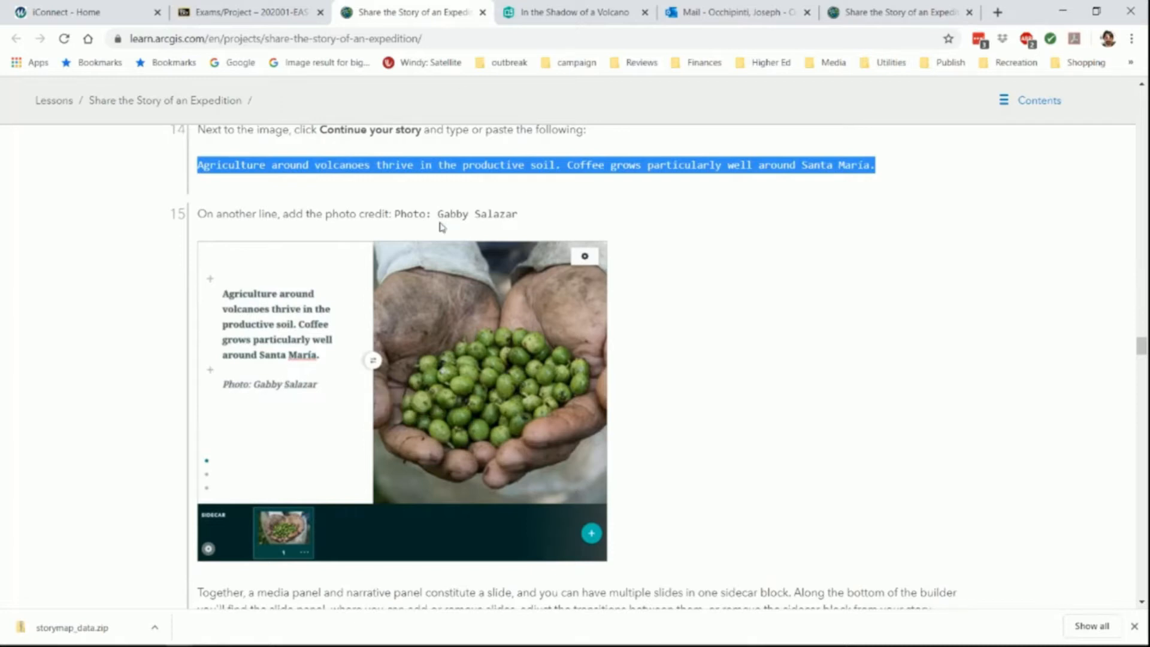
pyautogui.moveTo(395, 217); pyautogui.dragTo(530, 221)
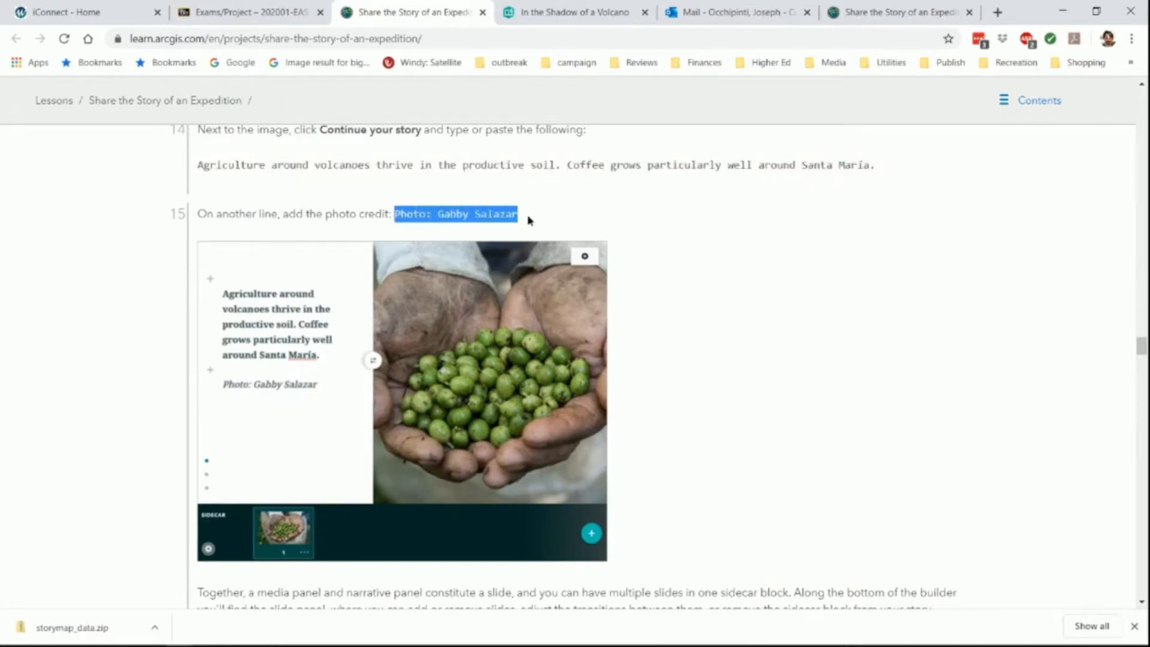
pyautogui.rightClick(474, 216)
pyautogui.click(509, 227)
pyautogui.click(554, 20)
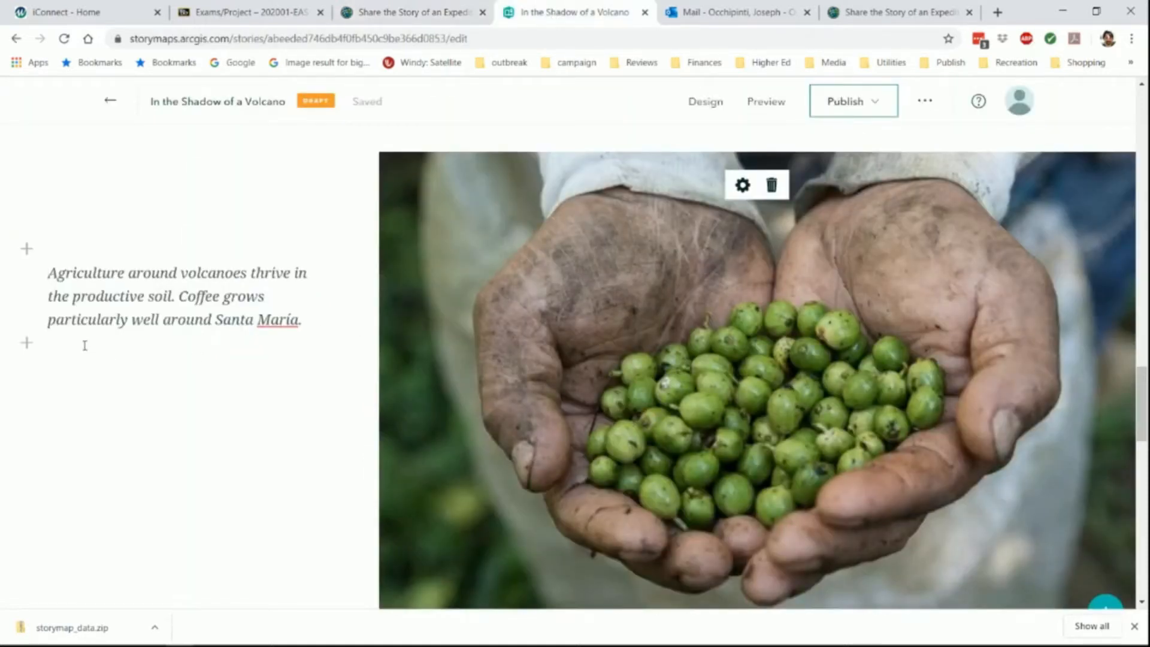
pyautogui.click(27, 342)
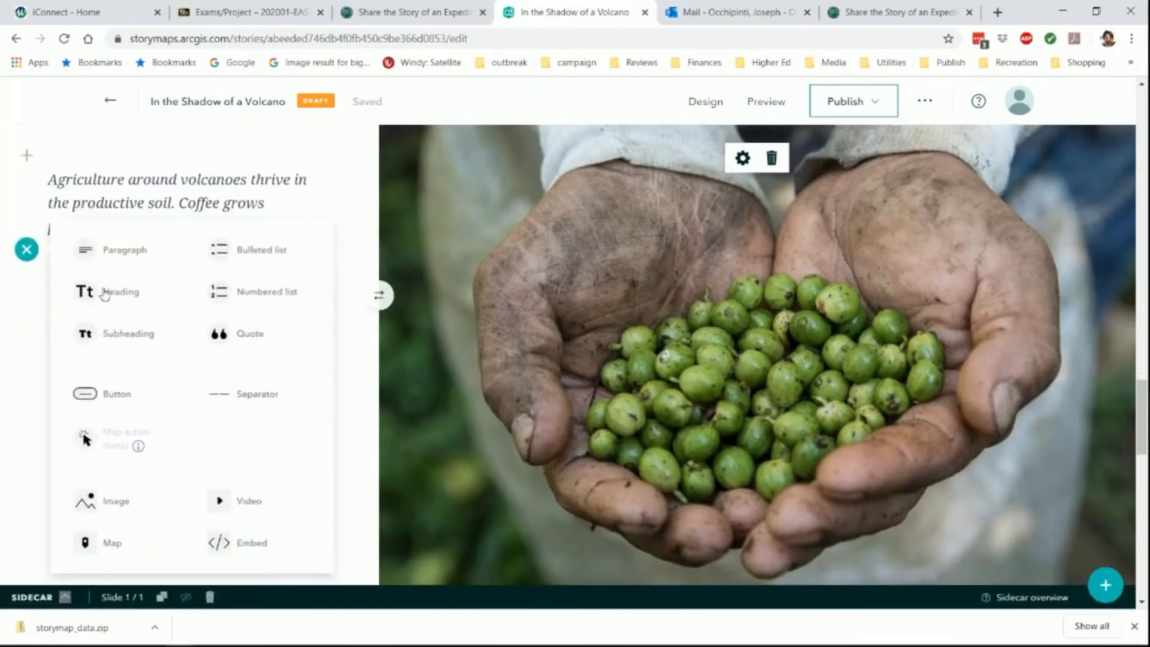
pyautogui.click(125, 250)
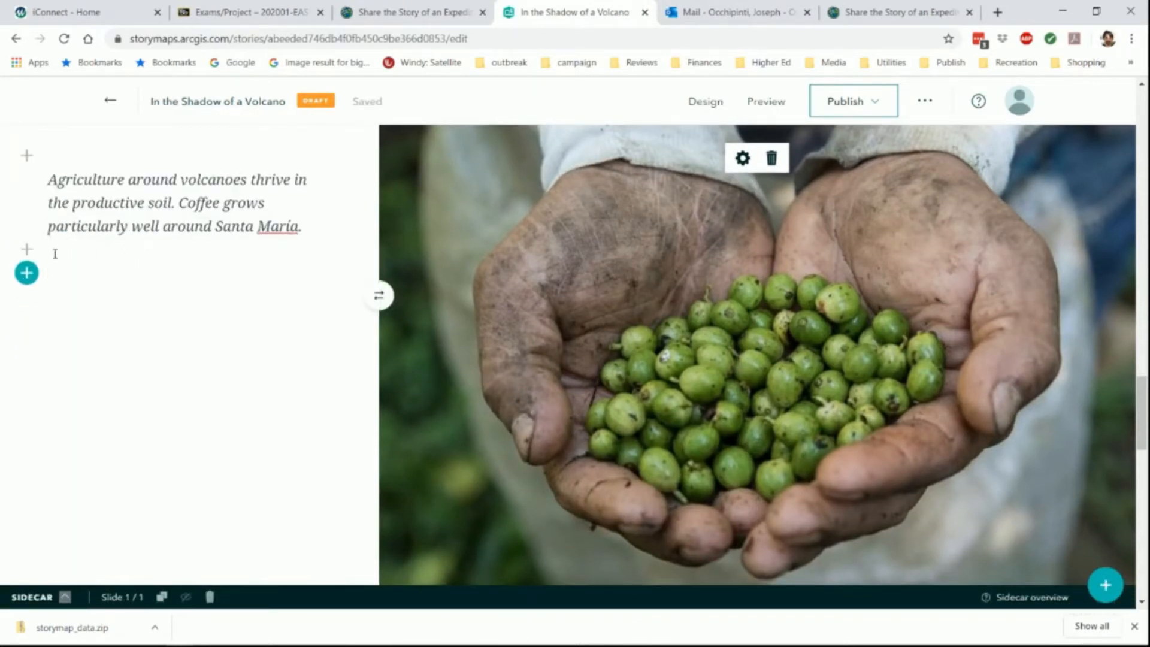
pyautogui.rightClick(82, 275)
pyautogui.click(144, 388)
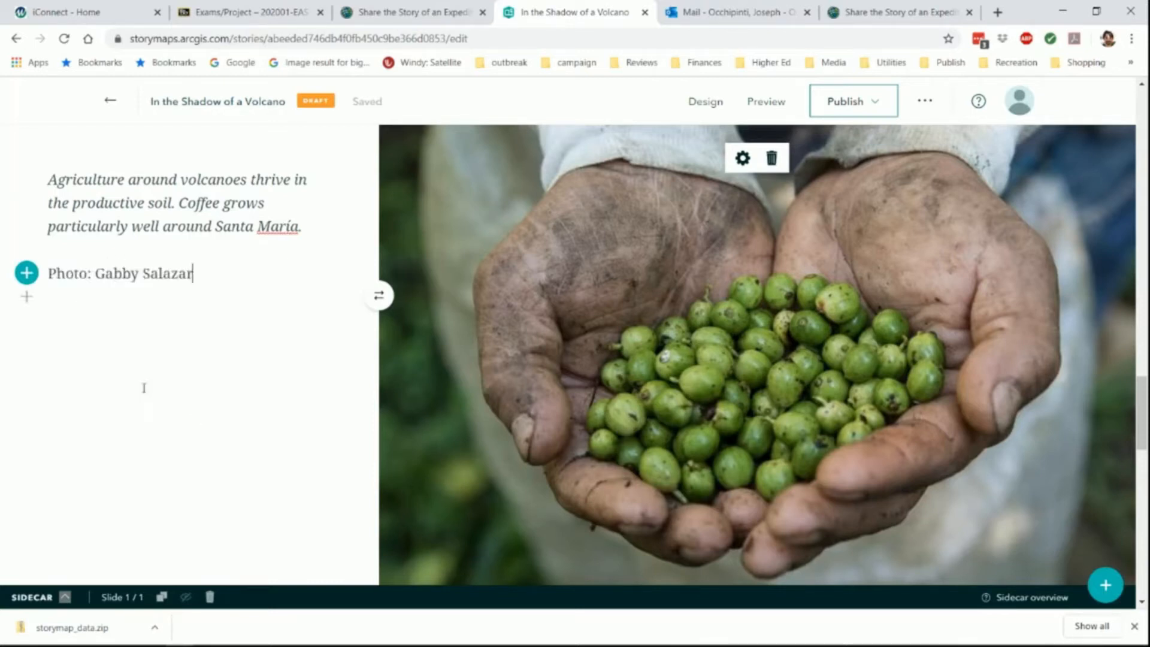
pyautogui.press('Return')
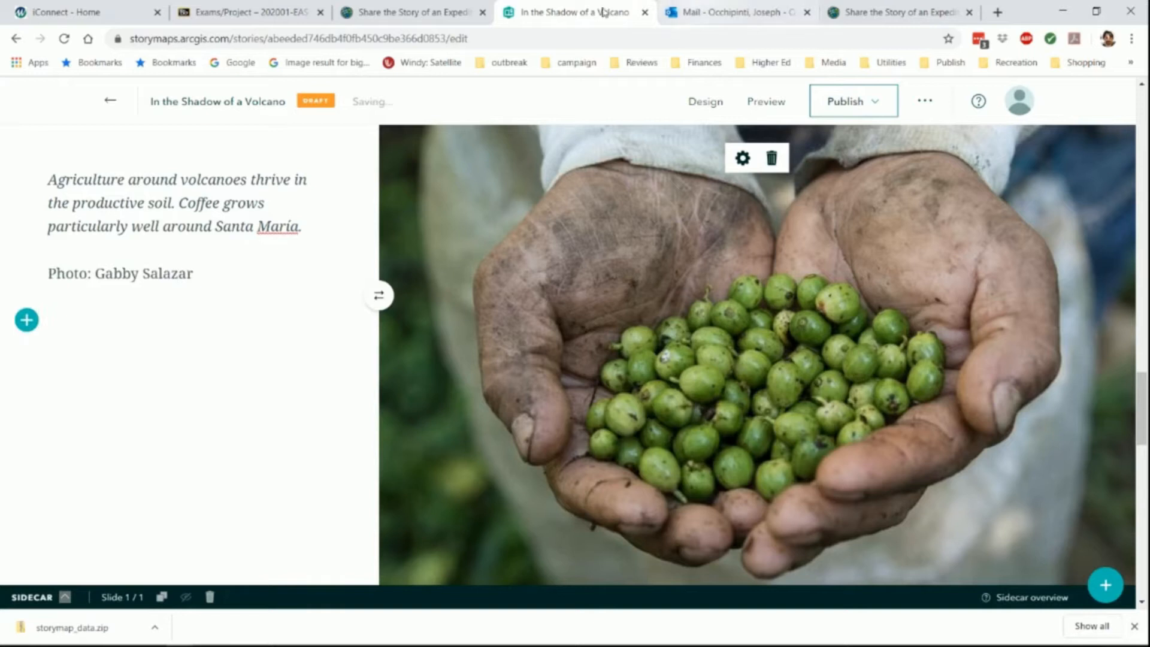
# Following the lesson's step 16, add a second slide to the sidecar and upload flowers.jpg from the Beginning folder as its media
pyautogui.click(413, 12)
pyautogui.scroll(-3, 406, 439)
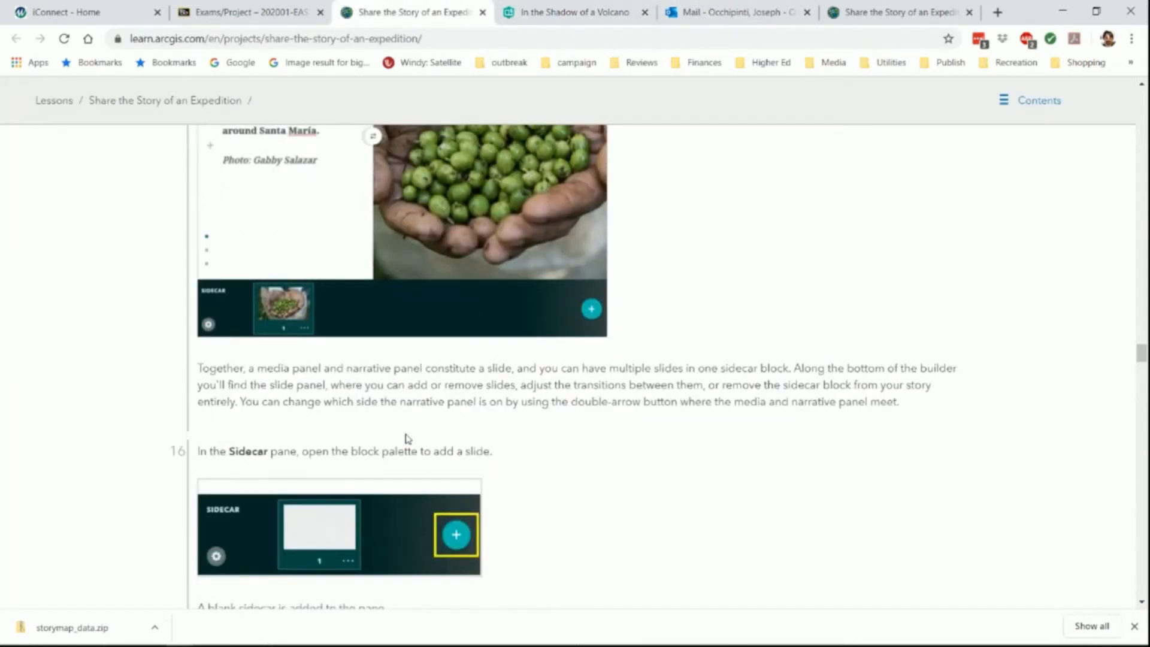
pyautogui.hotkey('ctrl', 'Tab')
pyautogui.click(1105, 585)
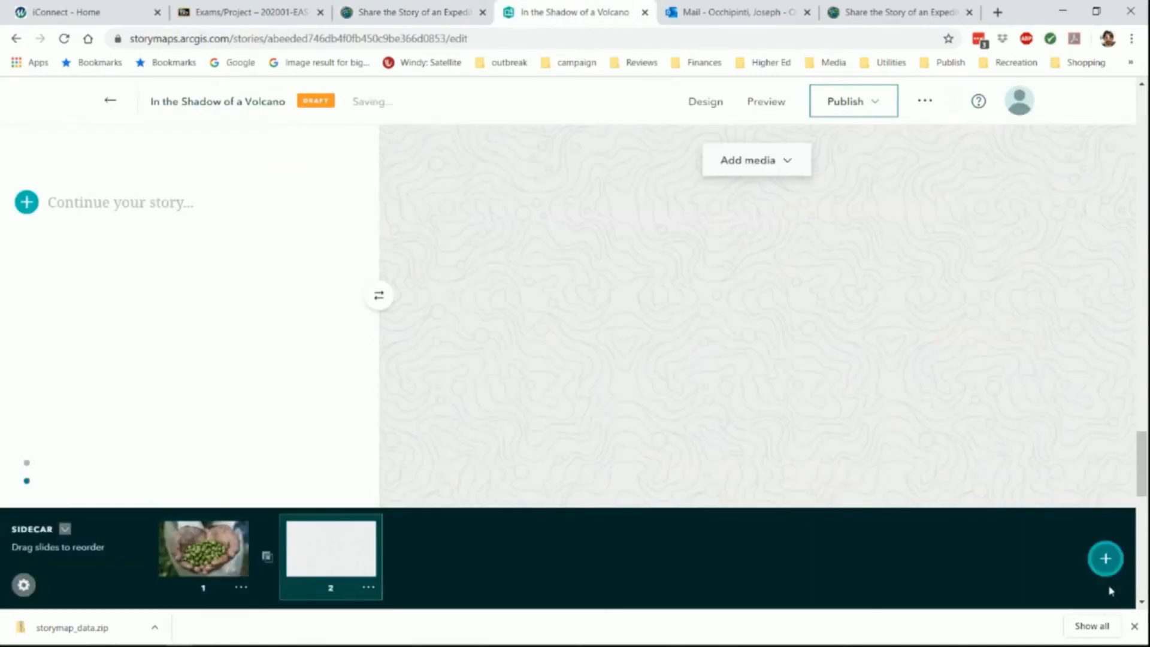
pyautogui.click(763, 159)
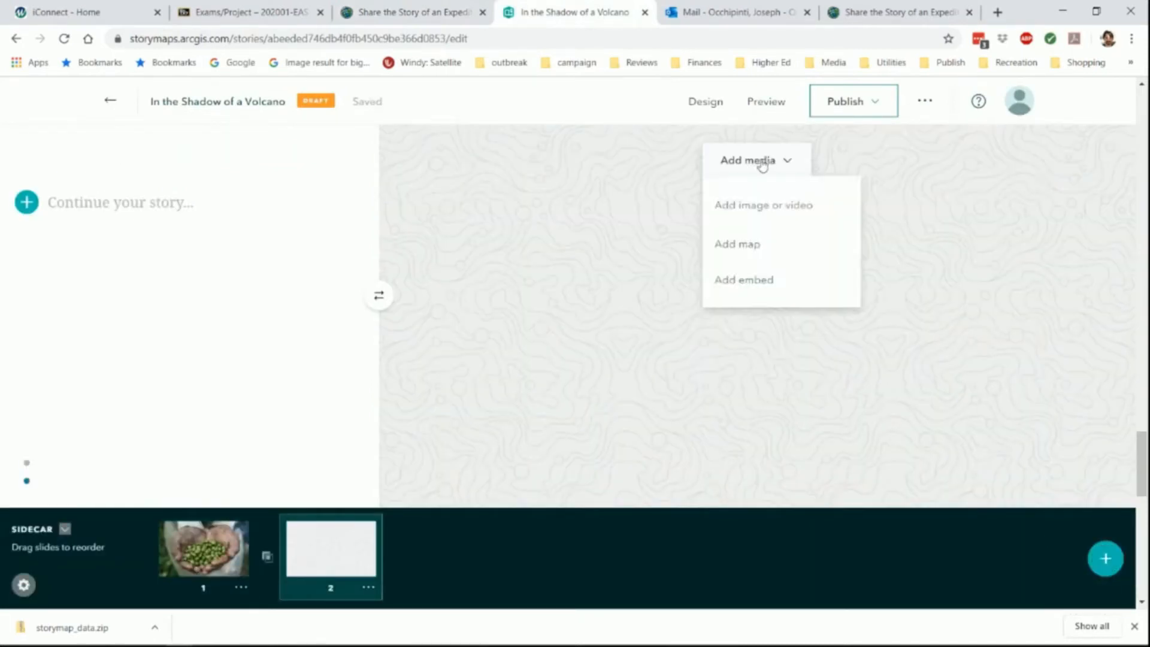
pyautogui.click(768, 207)
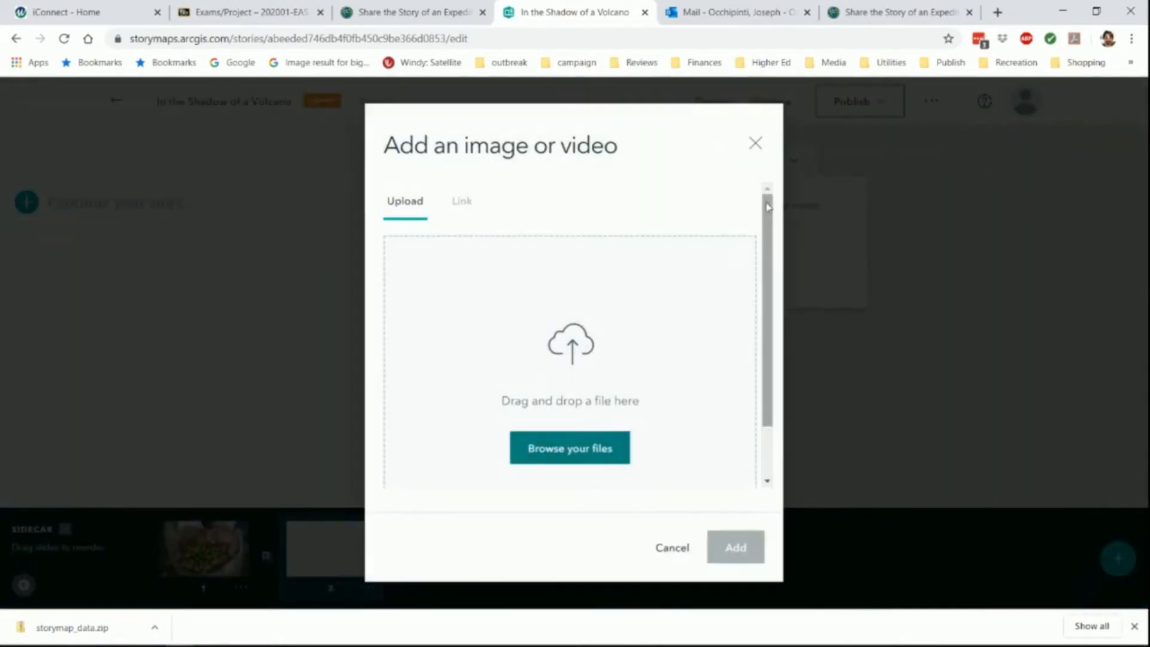
pyautogui.click(599, 455)
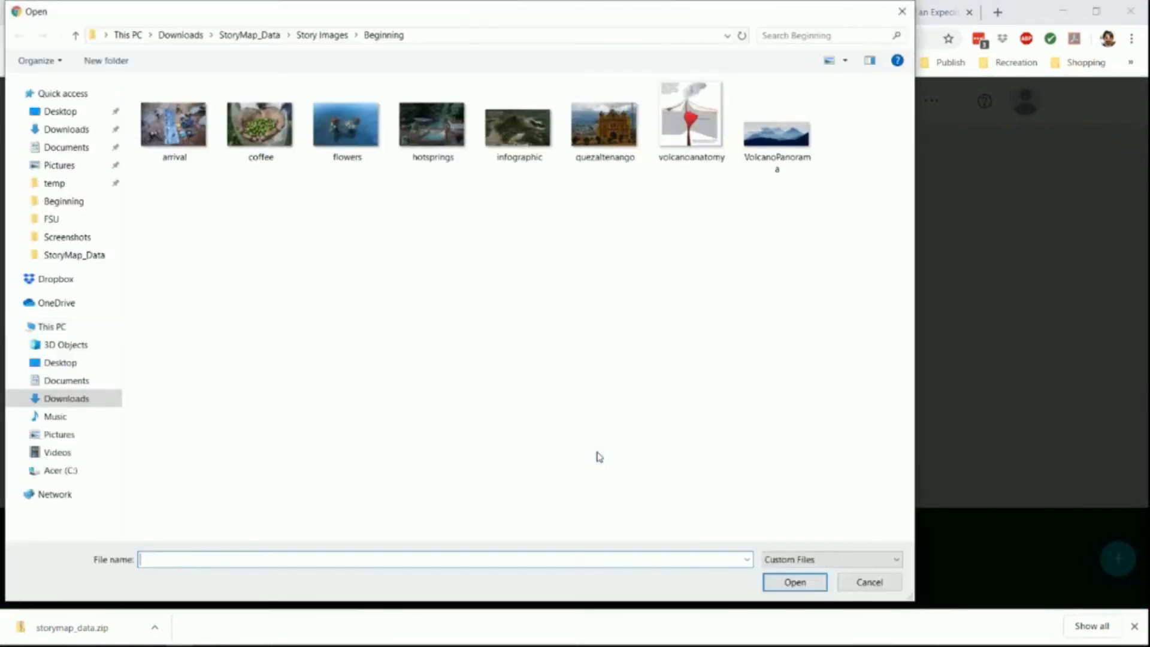
pyautogui.click(338, 133)
pyautogui.click(797, 581)
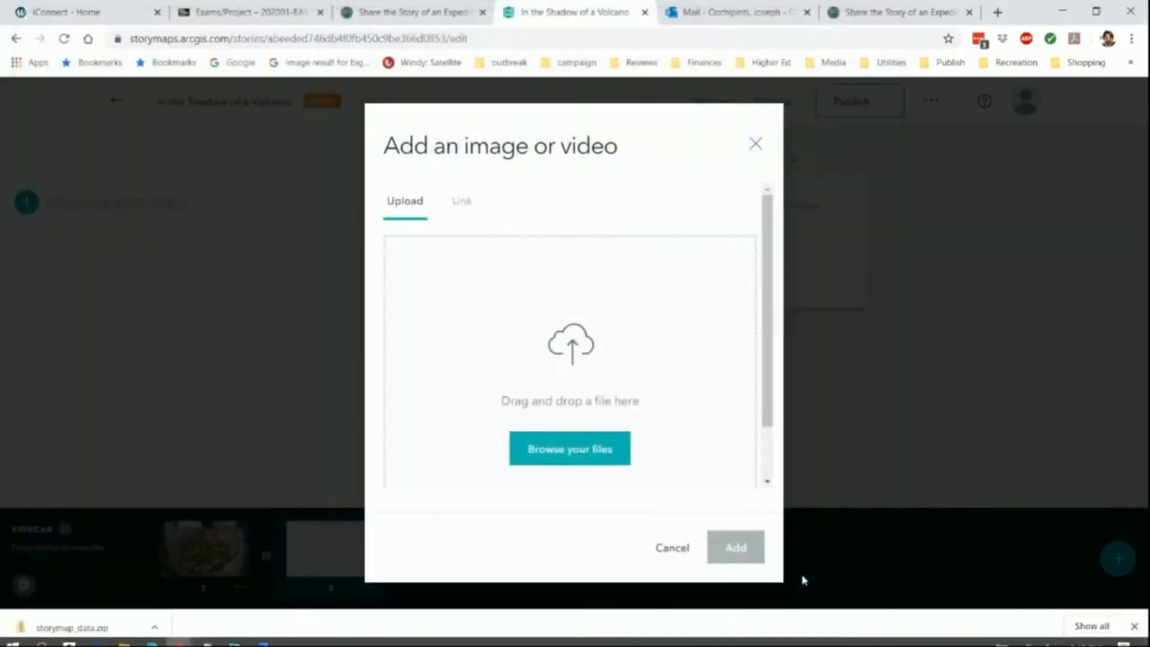
pyautogui.click(749, 552)
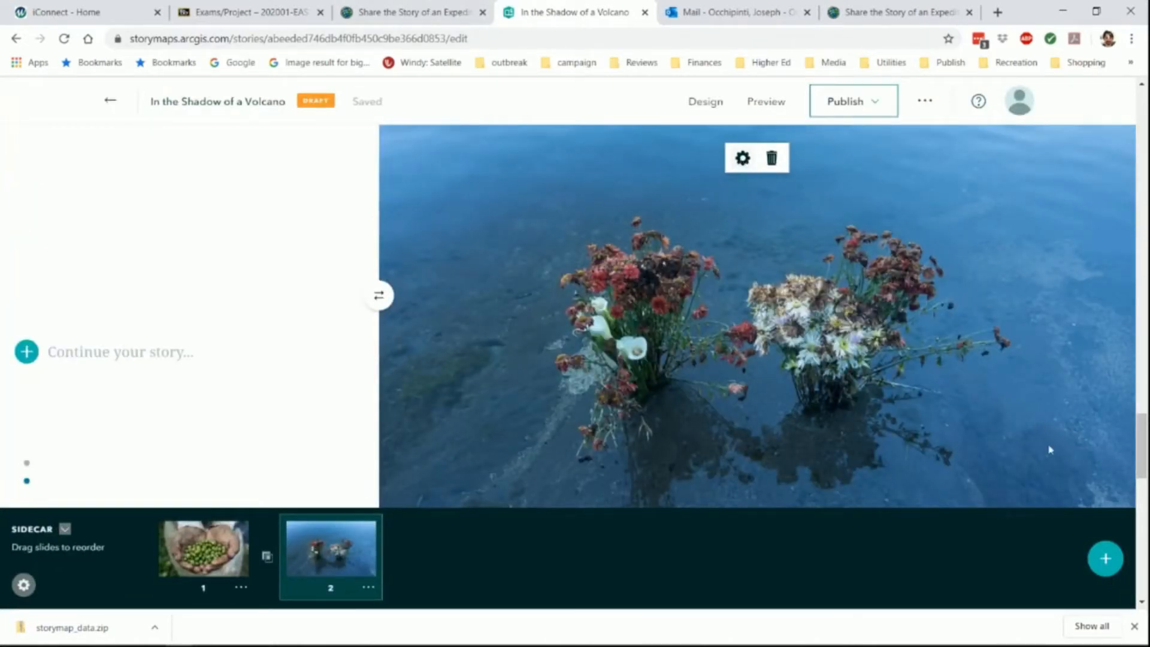
# Add a third sidecar slide and upload hotsprings.jpg from the Beginning folder as its media
pyautogui.click(1105, 558)
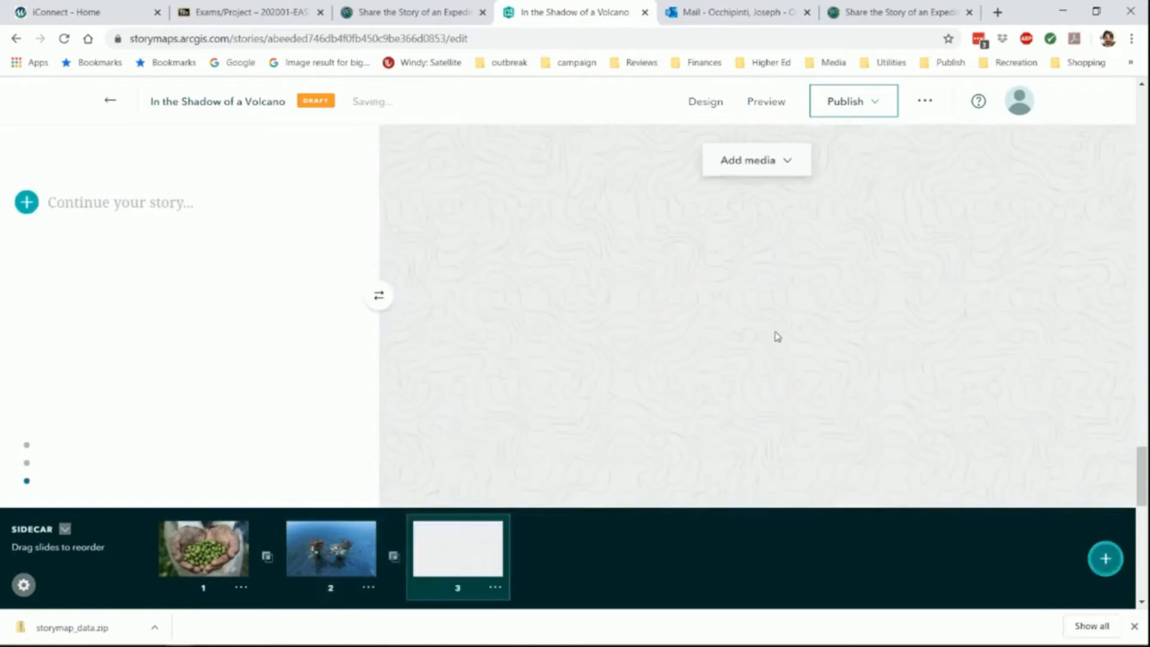
pyautogui.click(749, 163)
pyautogui.click(764, 218)
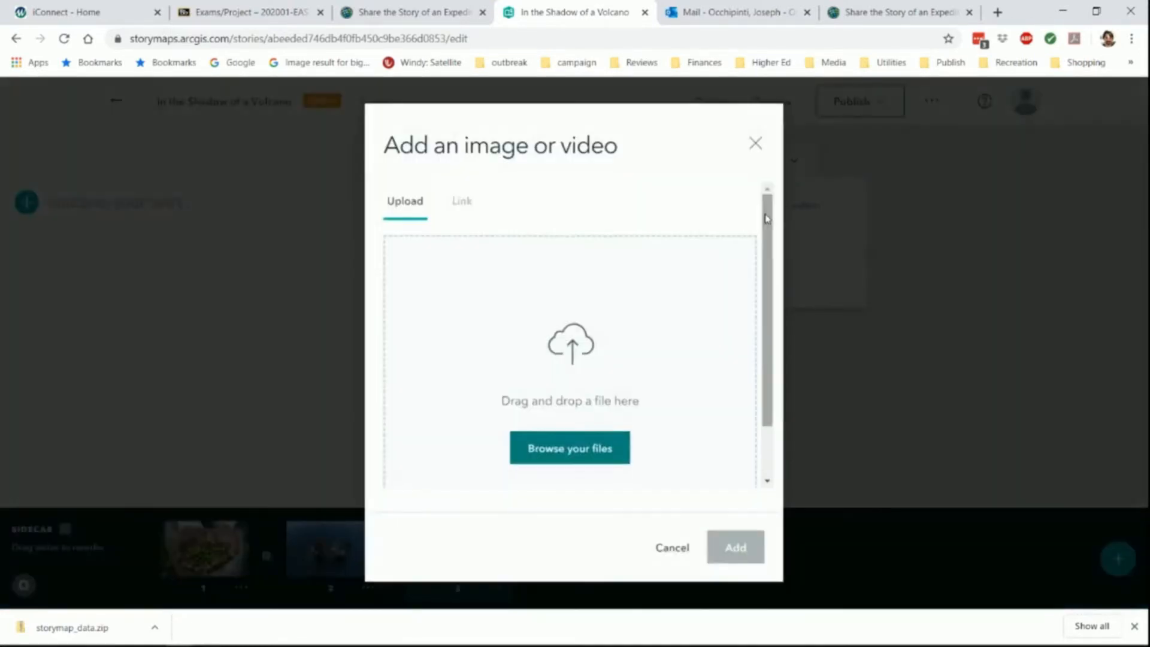
pyautogui.click(599, 450)
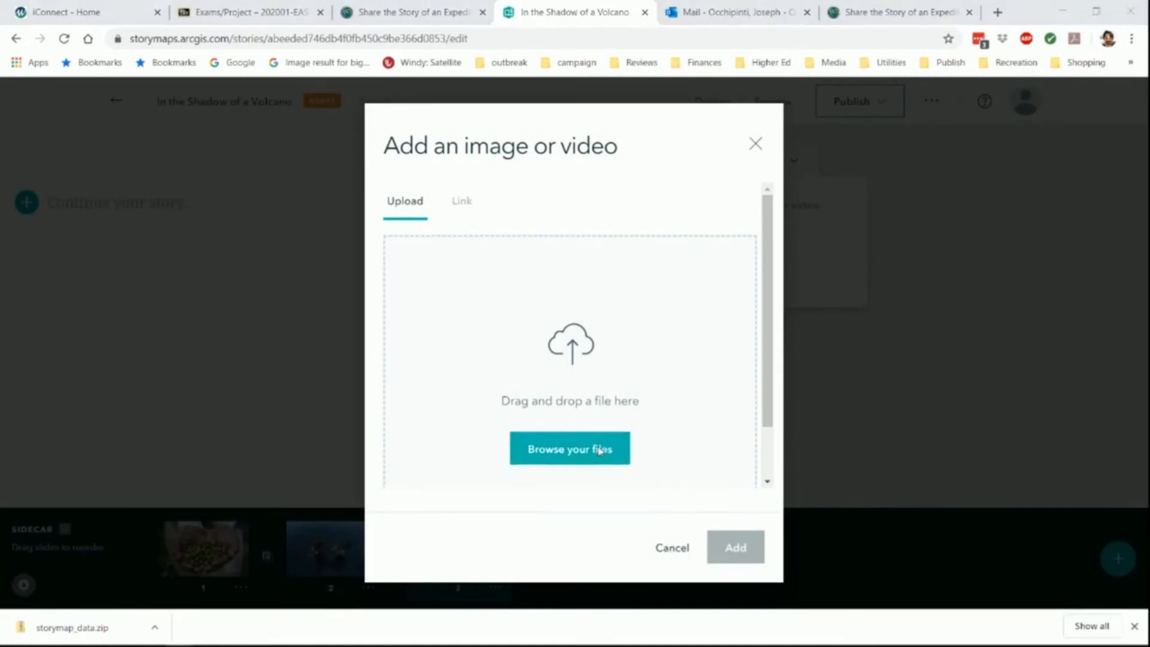
pyautogui.click(437, 145)
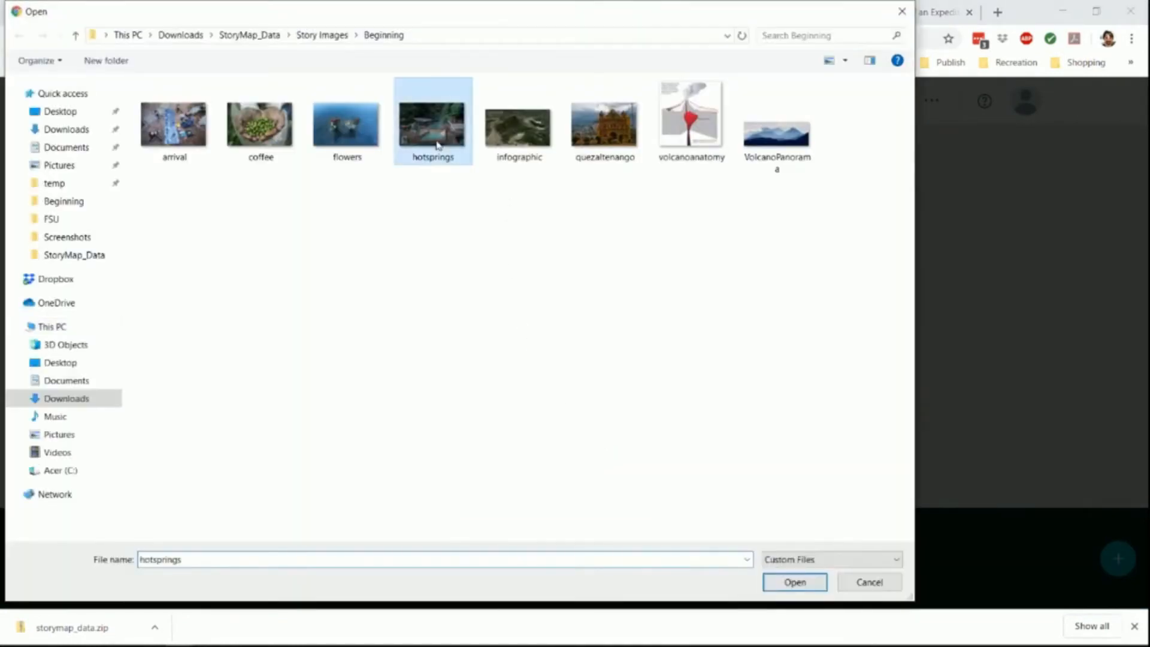
pyautogui.click(796, 581)
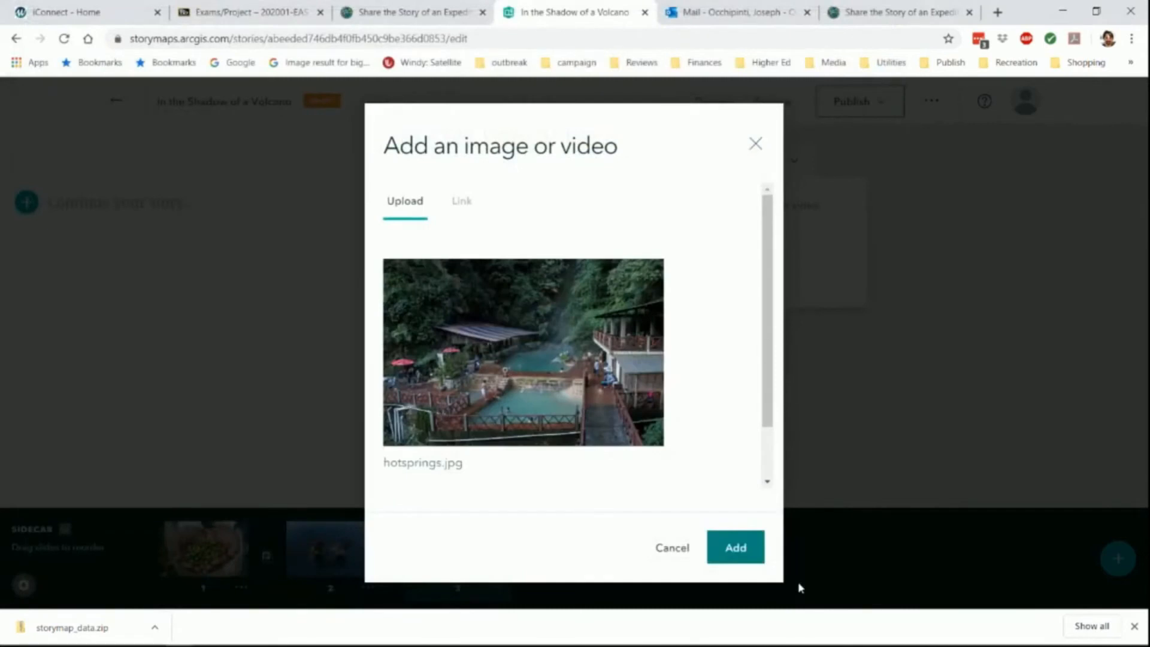
pyautogui.click(756, 559)
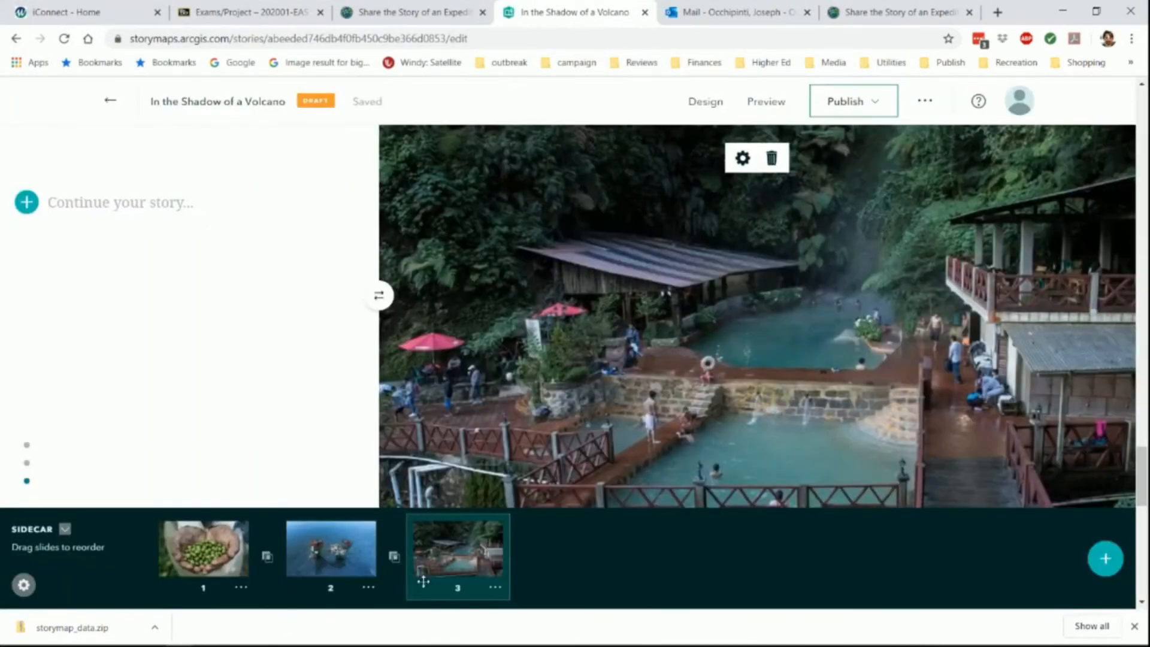
# Move the hot springs slide ahead of the flowers slide so it becomes the sidecar's second slide
pyautogui.moveTo(452, 568); pyautogui.dragTo(335, 587)
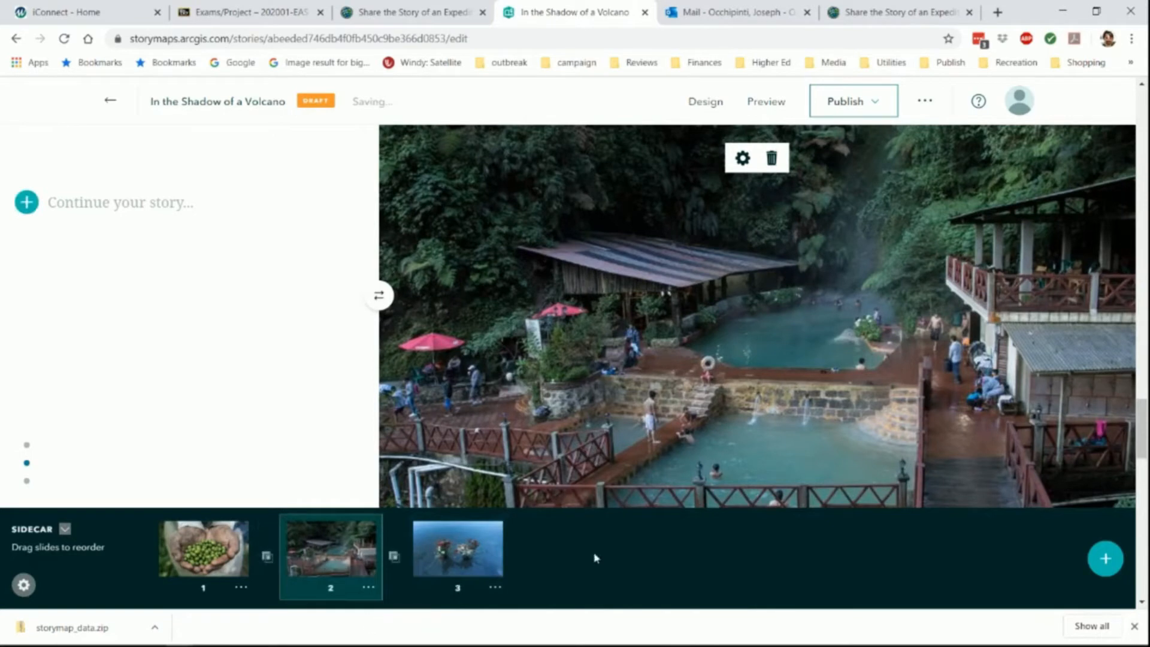
pyautogui.scroll(5, 393, 433)
pyautogui.scroll(-6, 519, 426)
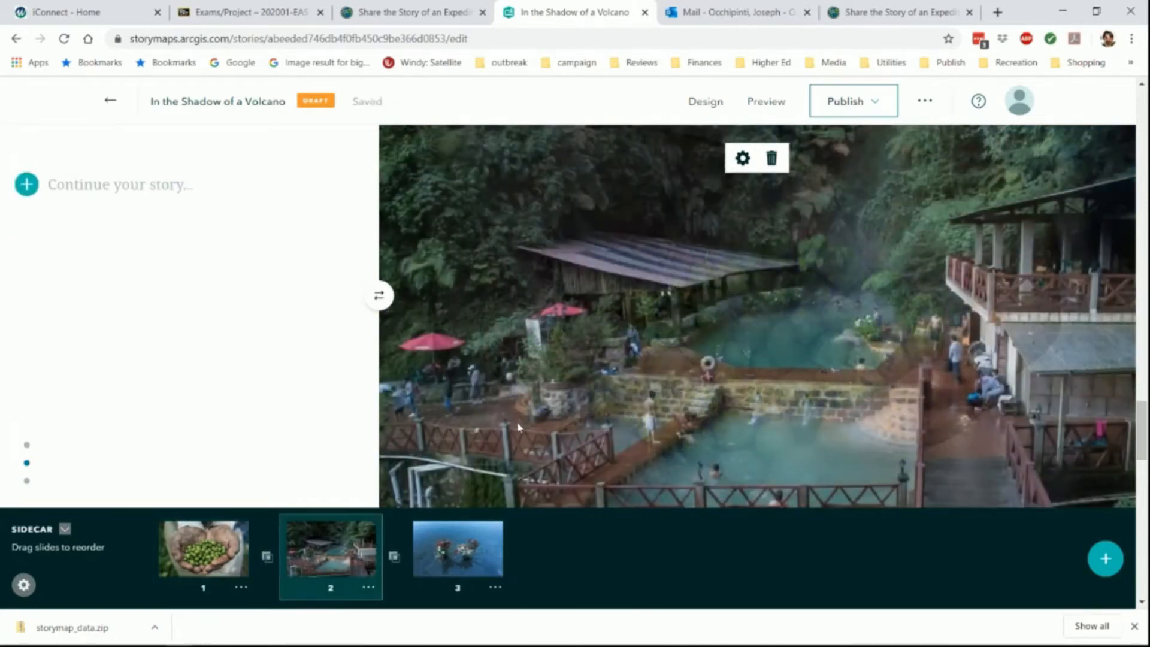
pyautogui.click(446, 13)
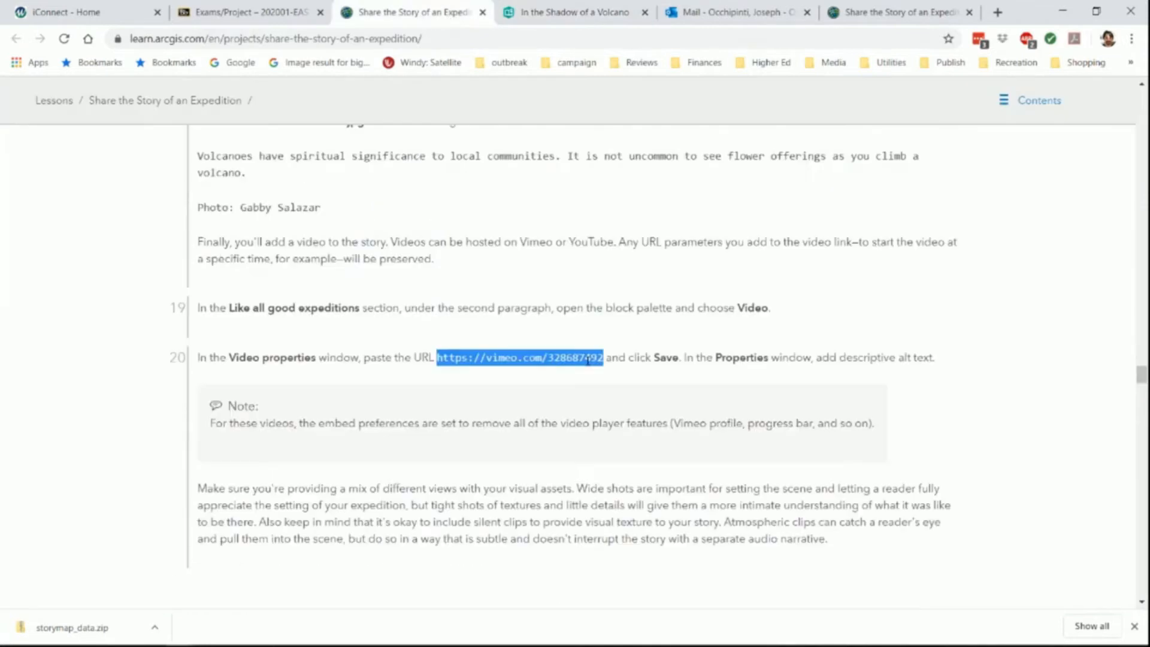
pyautogui.click(557, 13)
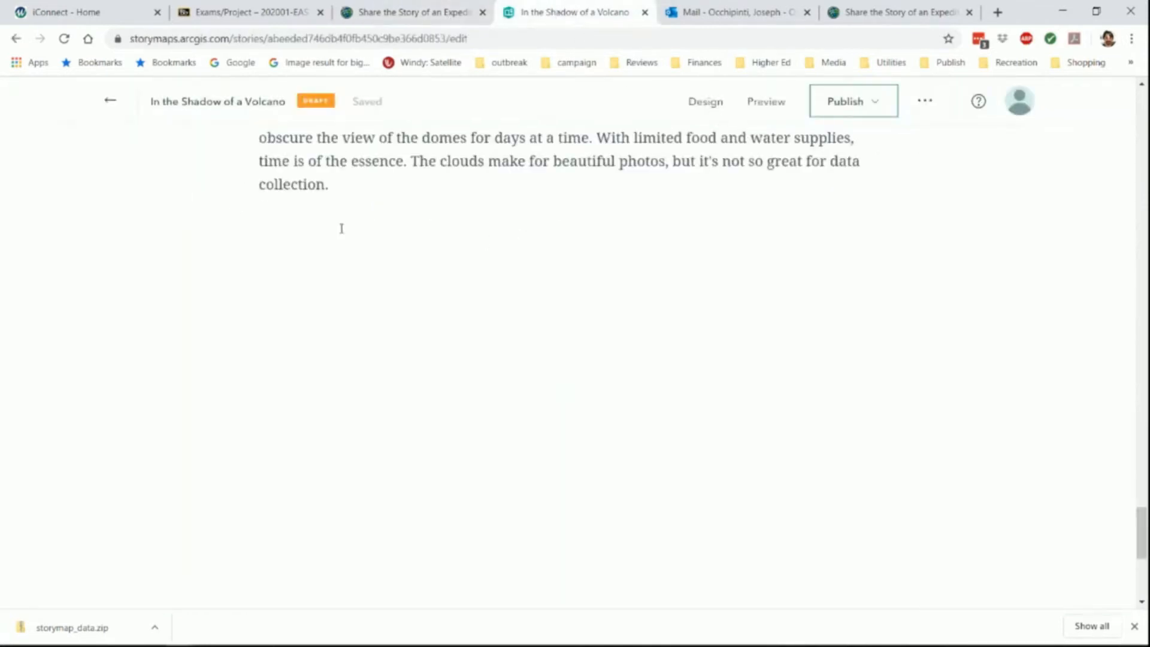
pyautogui.click(238, 208)
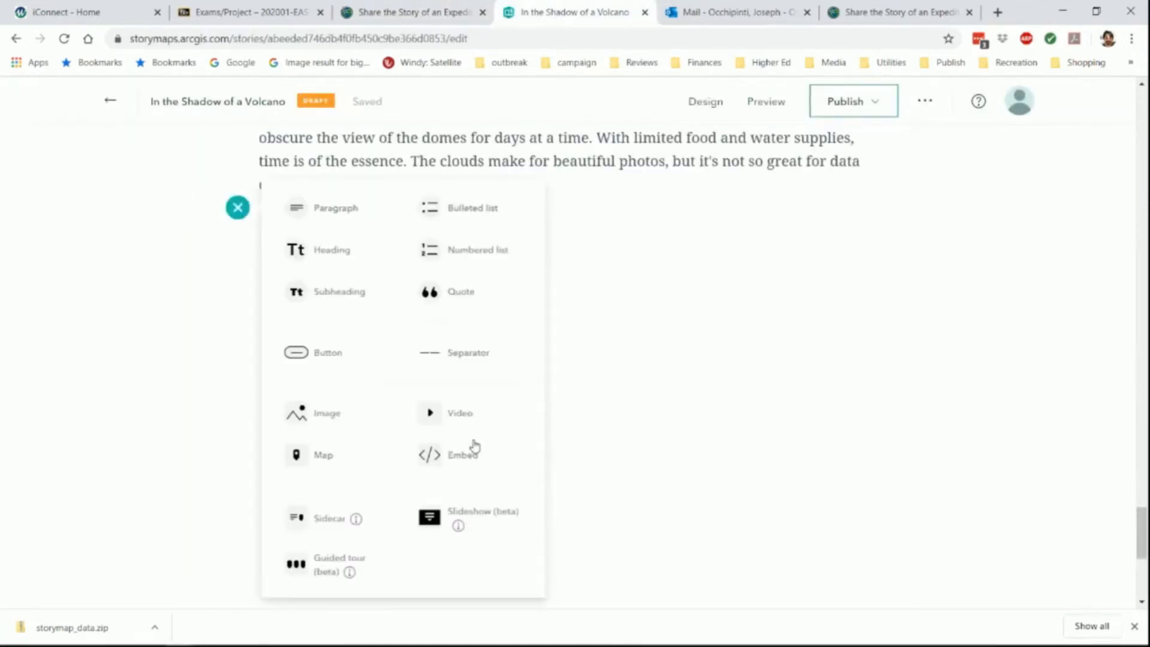
pyautogui.click(461, 415)
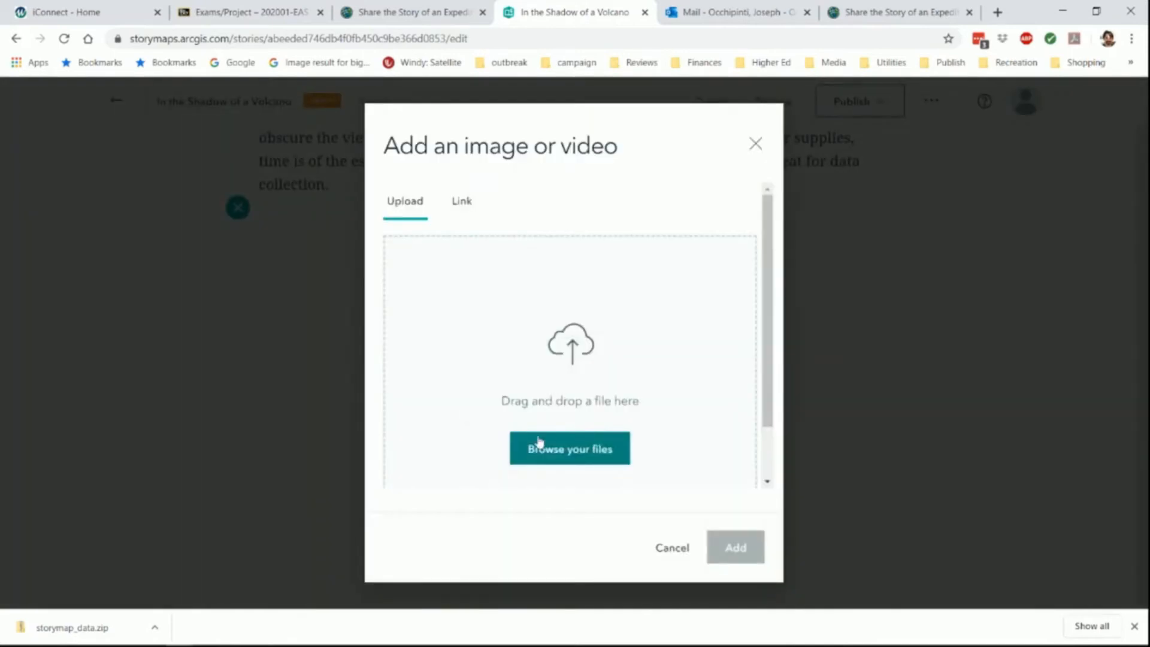
pyautogui.click(468, 205)
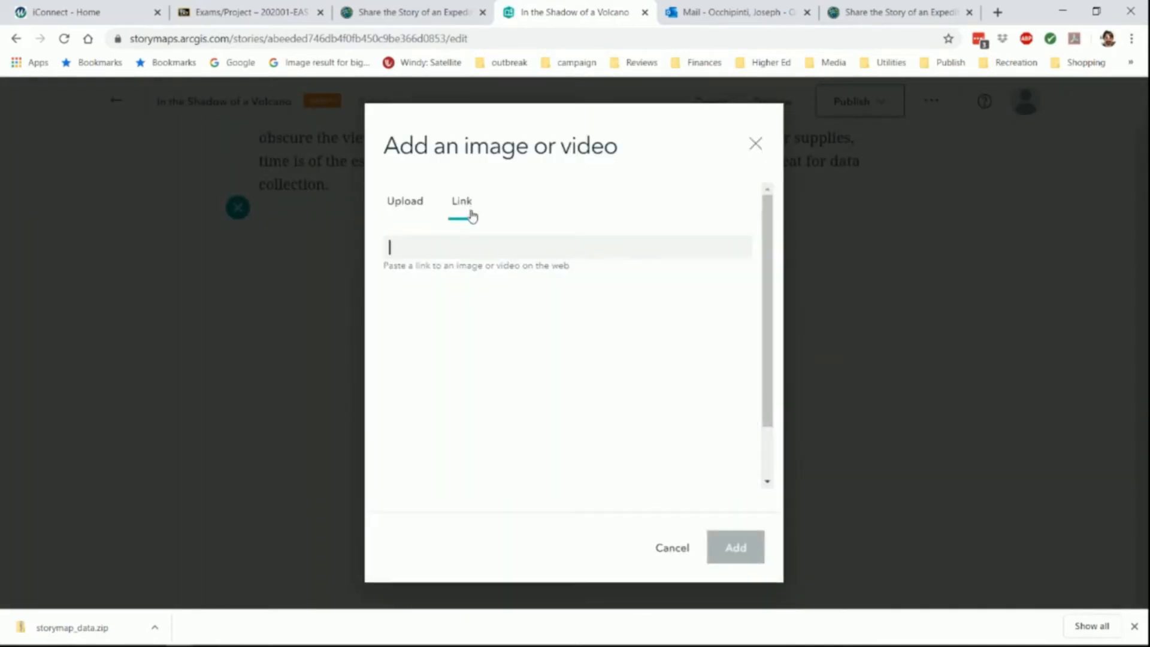
pyautogui.rightClick(473, 253)
pyautogui.click(526, 364)
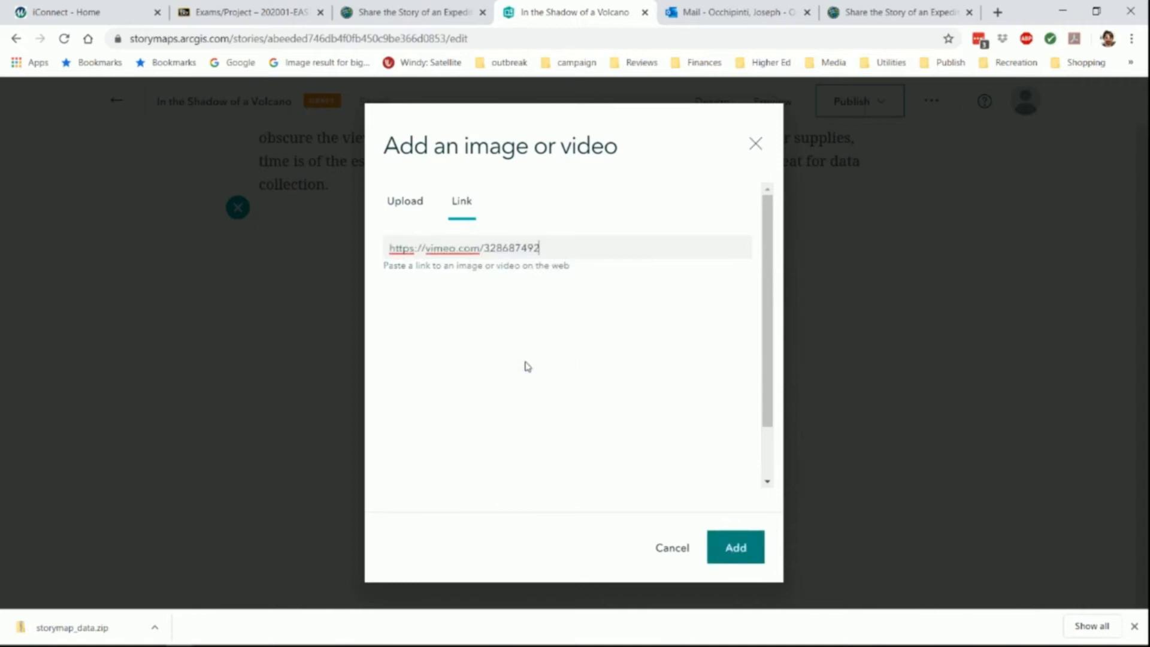
pyautogui.click(730, 542)
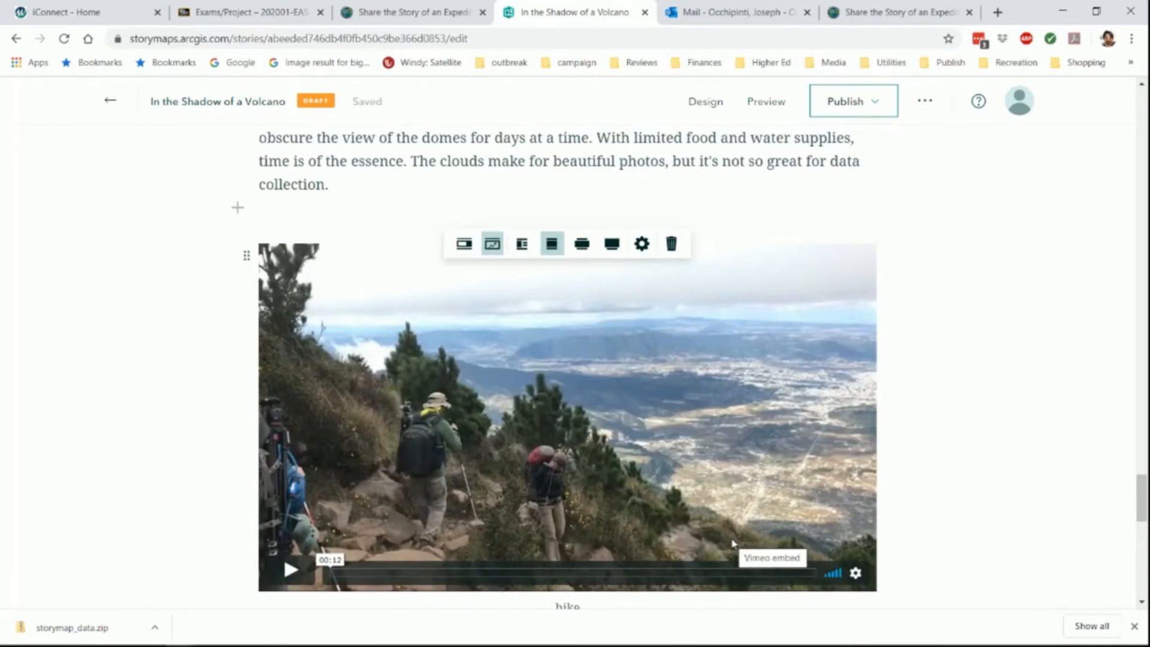
# Following the lesson's steps 1 and 2, insert a map below the paragraph ending "was working without a hitch" and create an express map
pyautogui.scroll(-10, 731, 543)
pyautogui.click(383, 12)
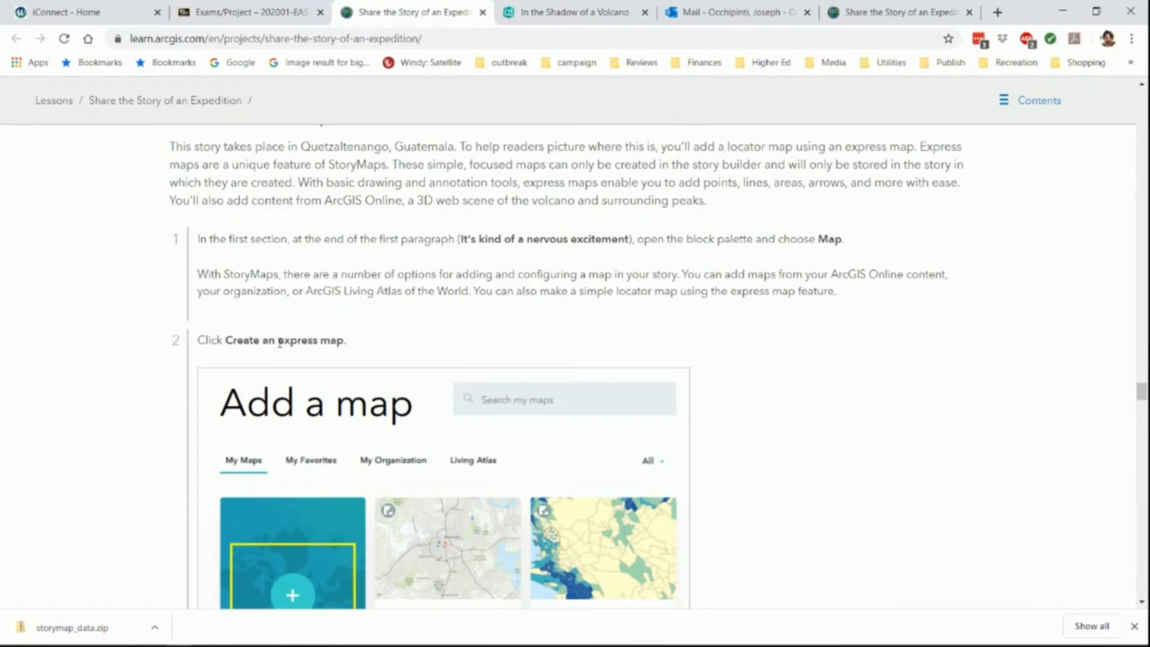
pyautogui.hotkey('ctrl', 'Tab')
pyautogui.scroll(-1, 242, 288)
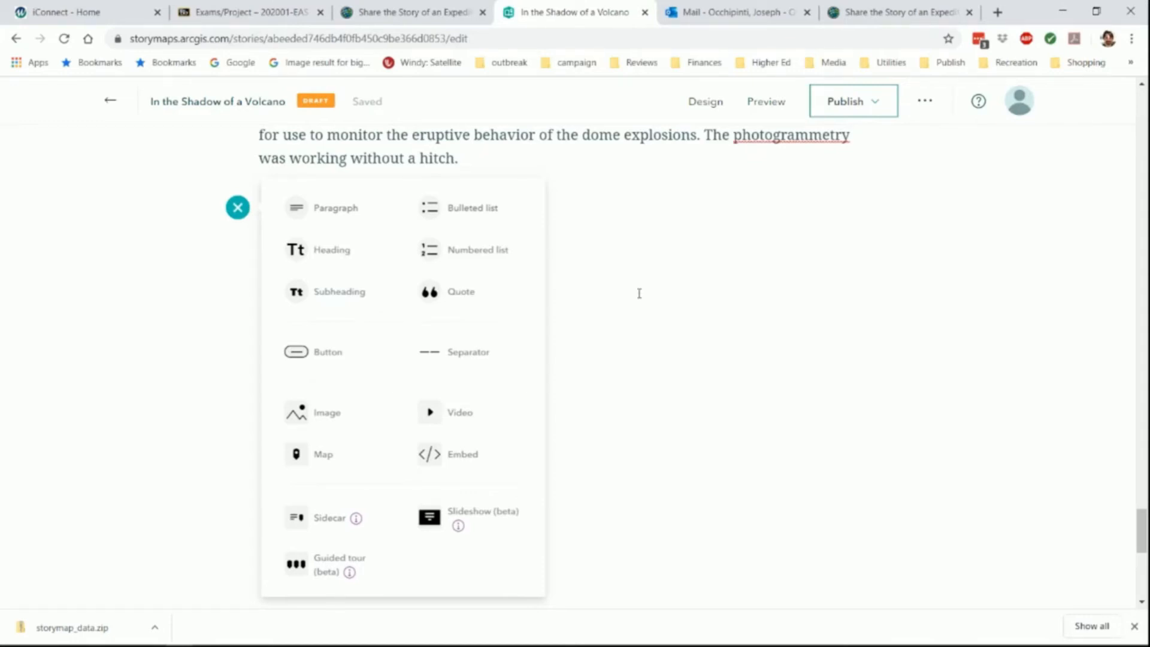
pyautogui.click(324, 457)
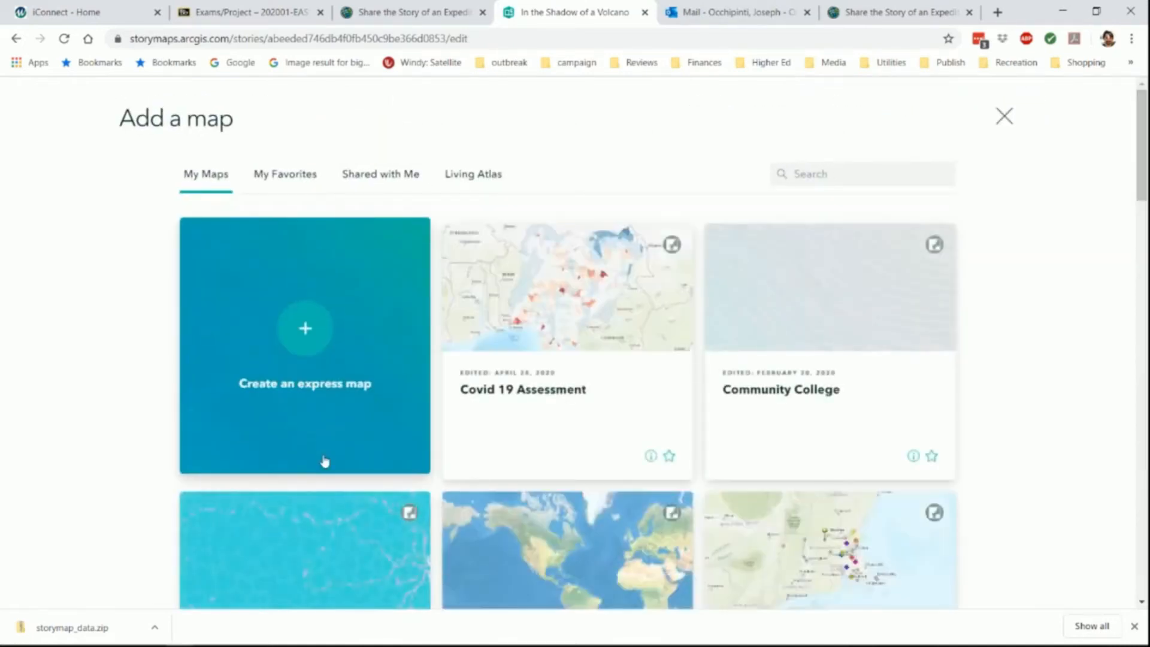
pyautogui.click(306, 334)
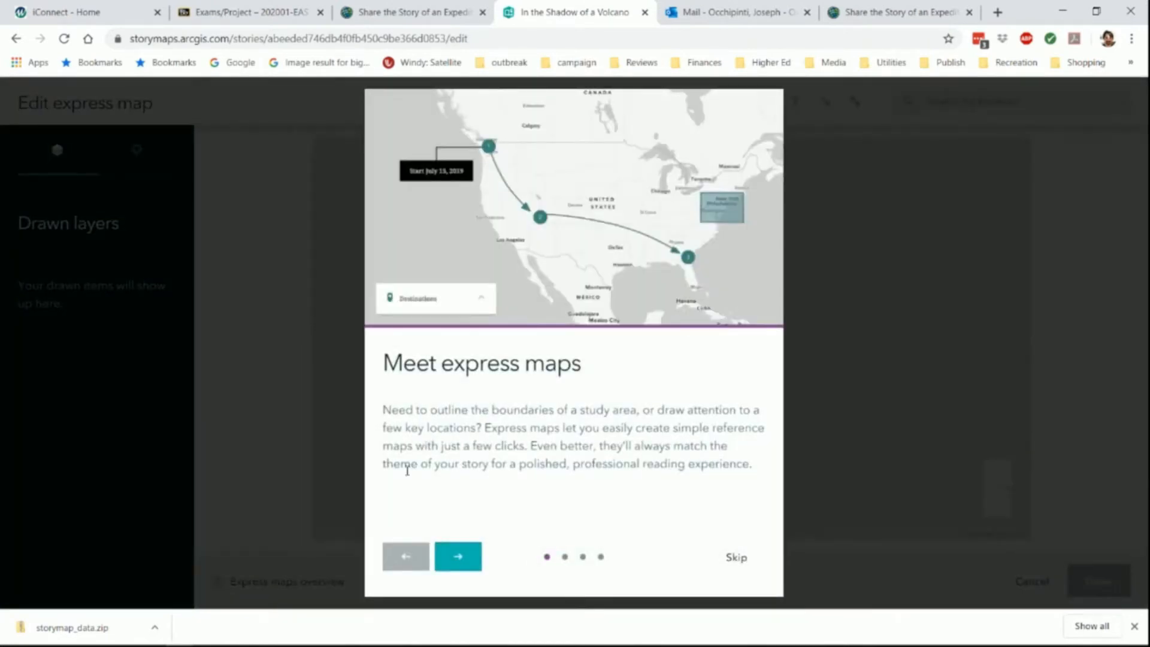
# Go through the express maps introduction and dismiss it to reach the map editor
pyautogui.click(467, 559)
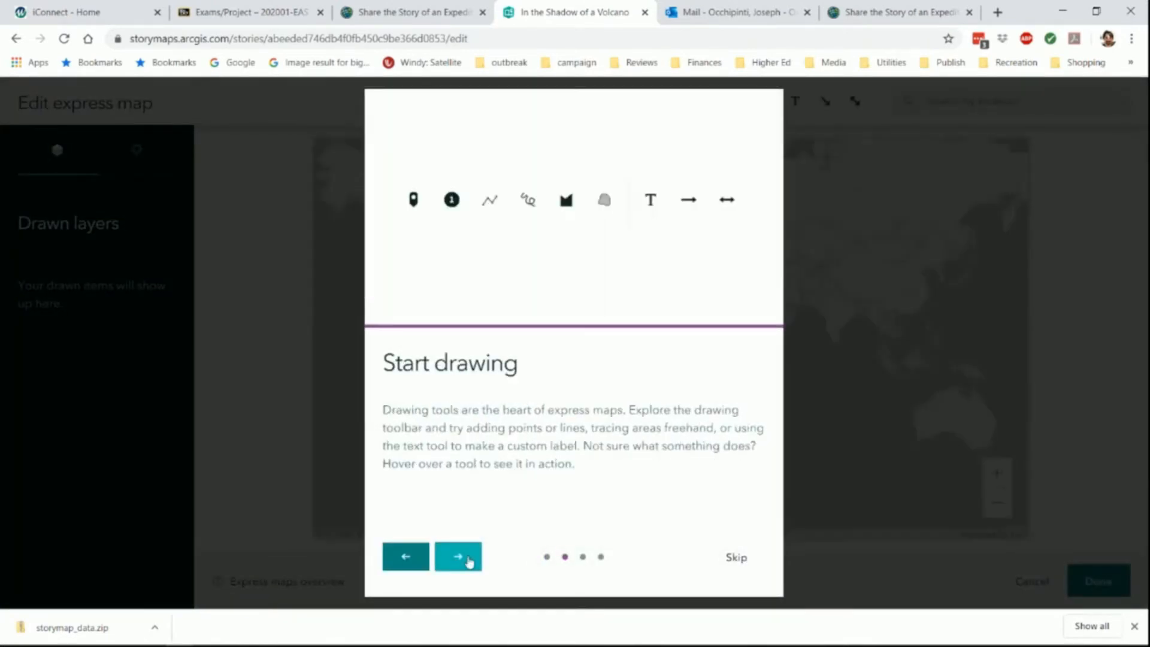
pyautogui.click(468, 560)
pyautogui.click(469, 560)
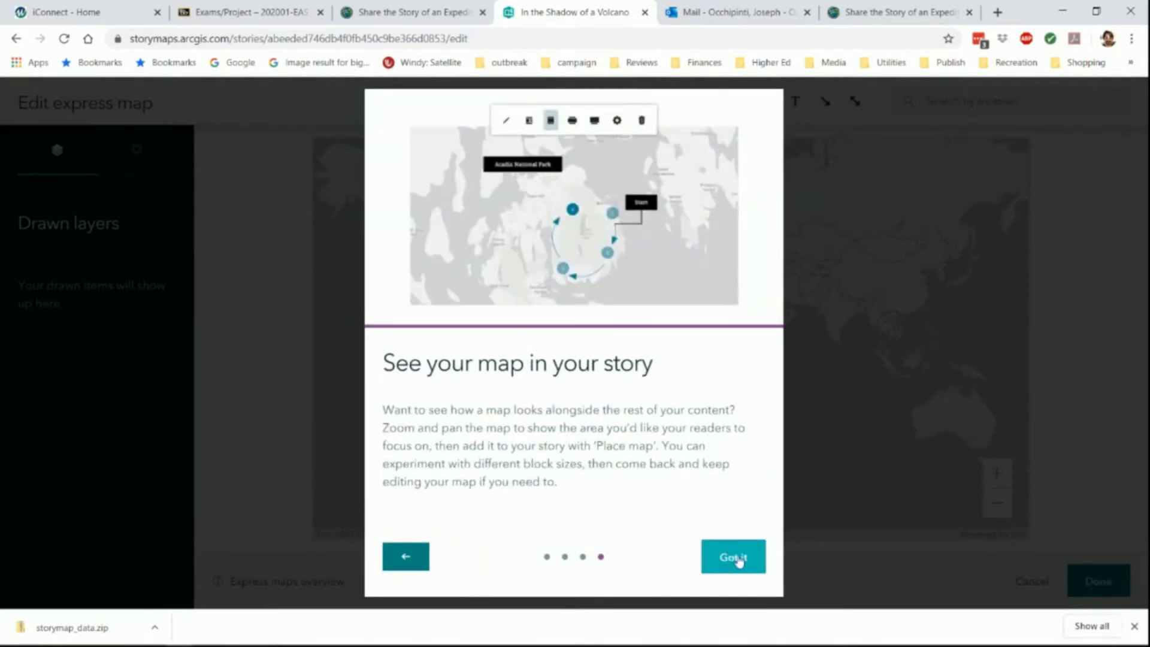
pyautogui.click(742, 561)
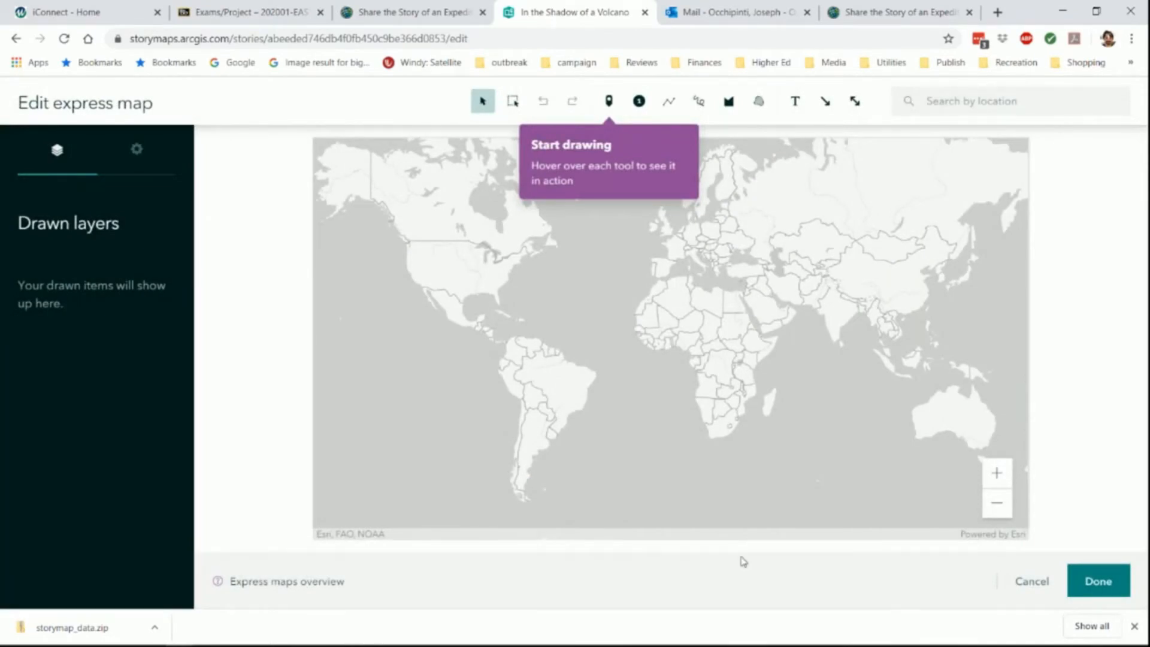
# Following the lesson's steps 3 and 4, search the express map for "Quetzaltenango, GTM" and add that location as a point
pyautogui.click(416, 10)
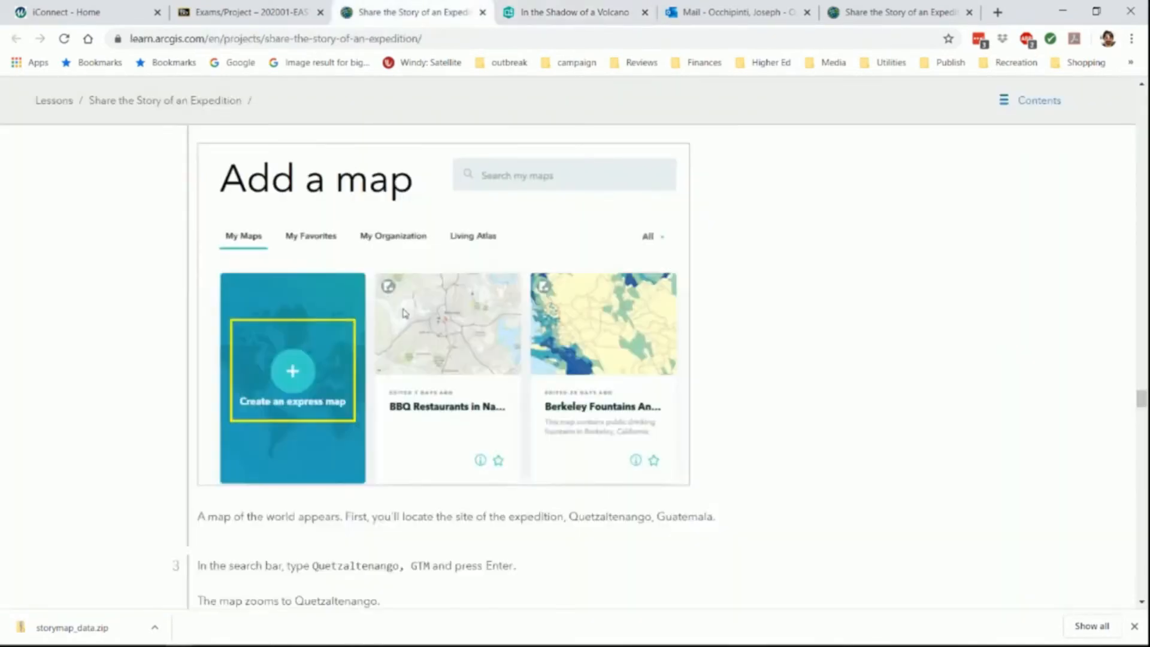
pyautogui.scroll(-4, 405, 385)
pyautogui.scroll(-4, 405, 385)
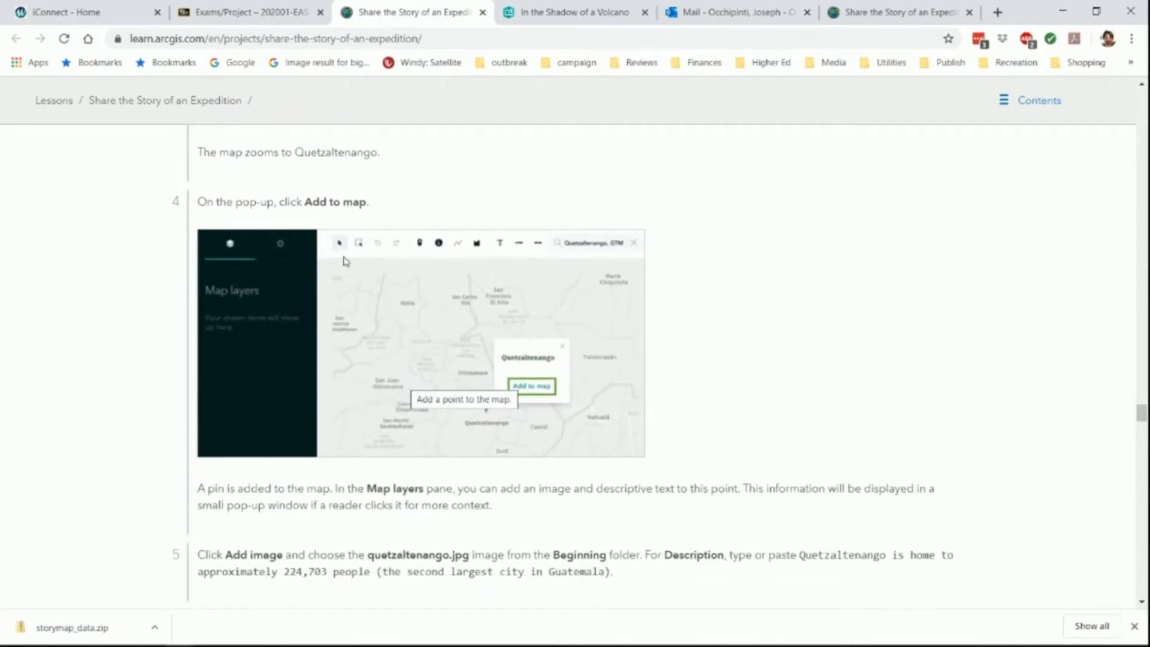
pyautogui.scroll(1, 371, 190)
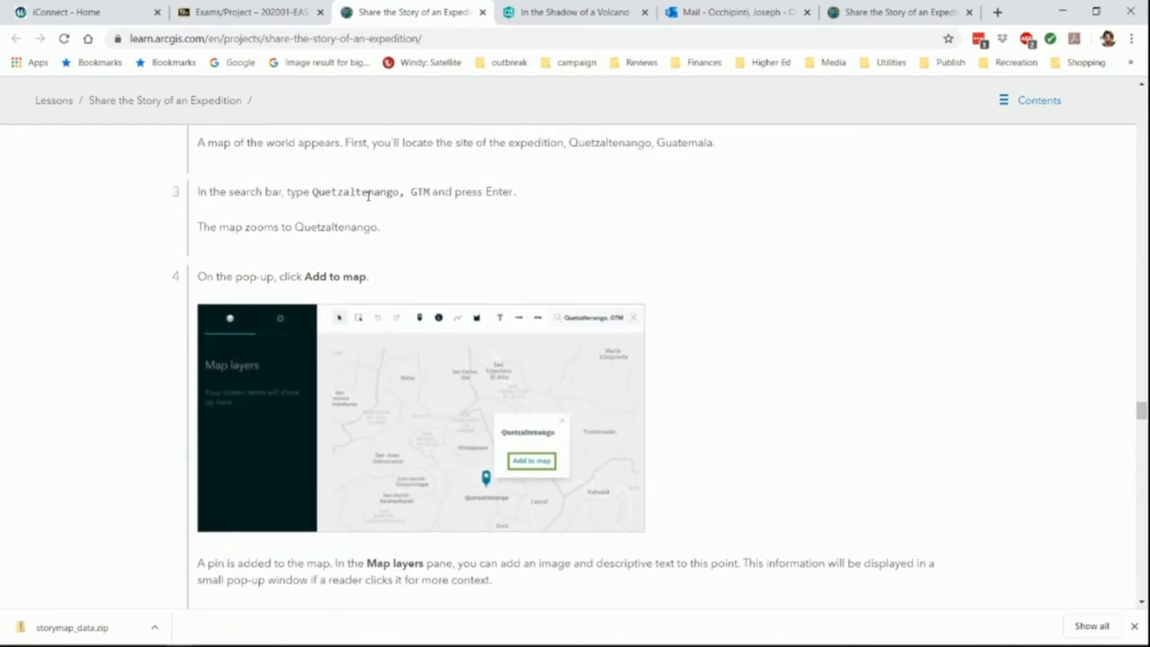
pyautogui.moveTo(312, 192); pyautogui.dragTo(432, 192)
pyautogui.hotkey('ctrl', 'c')
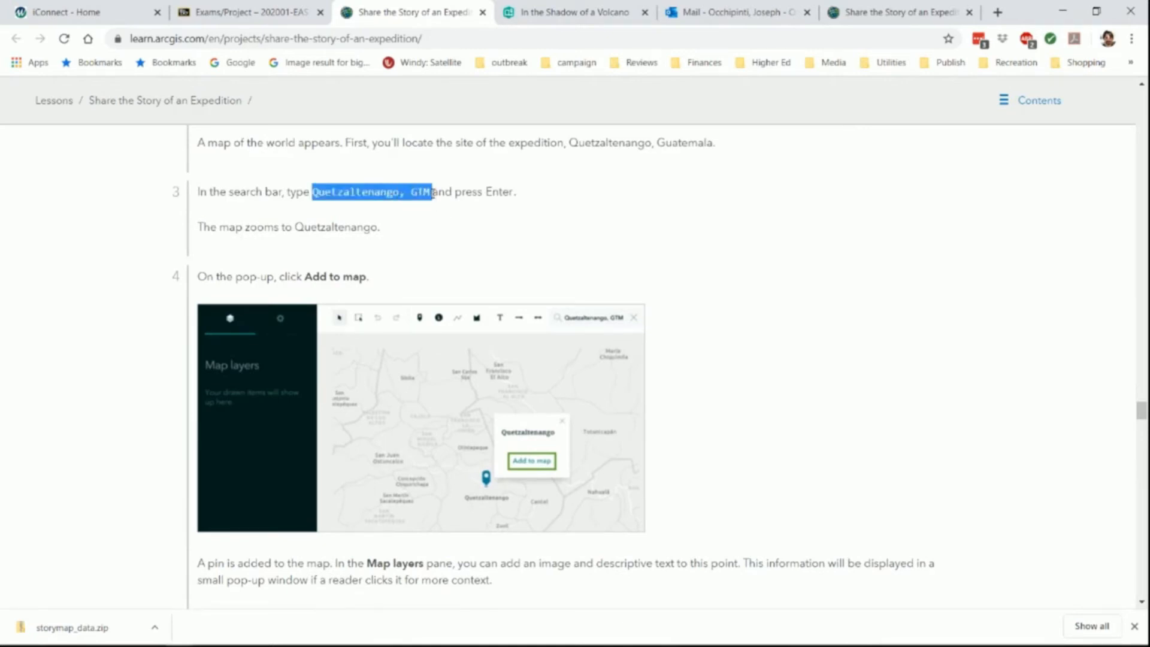
pyautogui.click(581, 13)
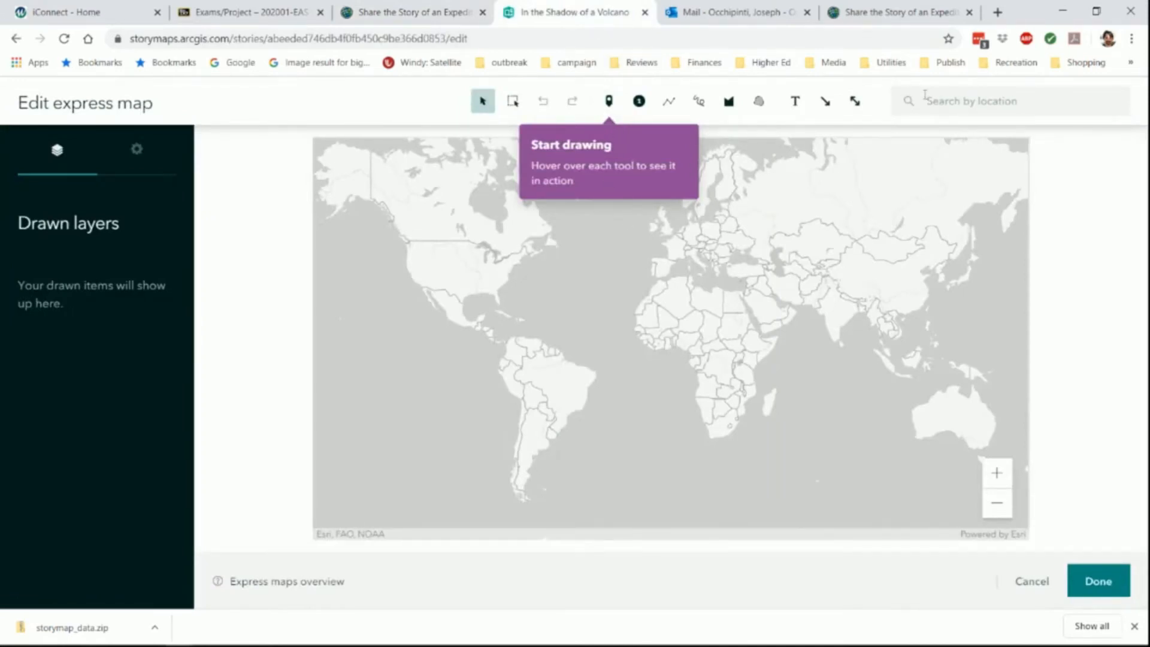
pyautogui.click(925, 99)
pyautogui.hotkey('ctrl', 'v')
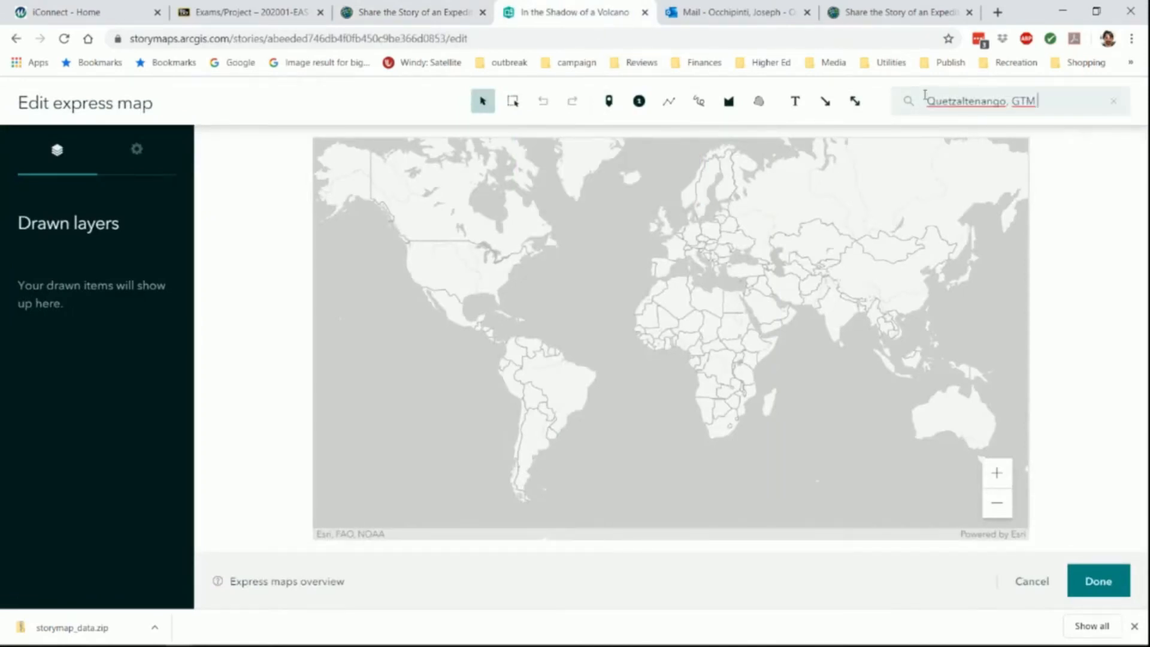
pyautogui.press('Return')
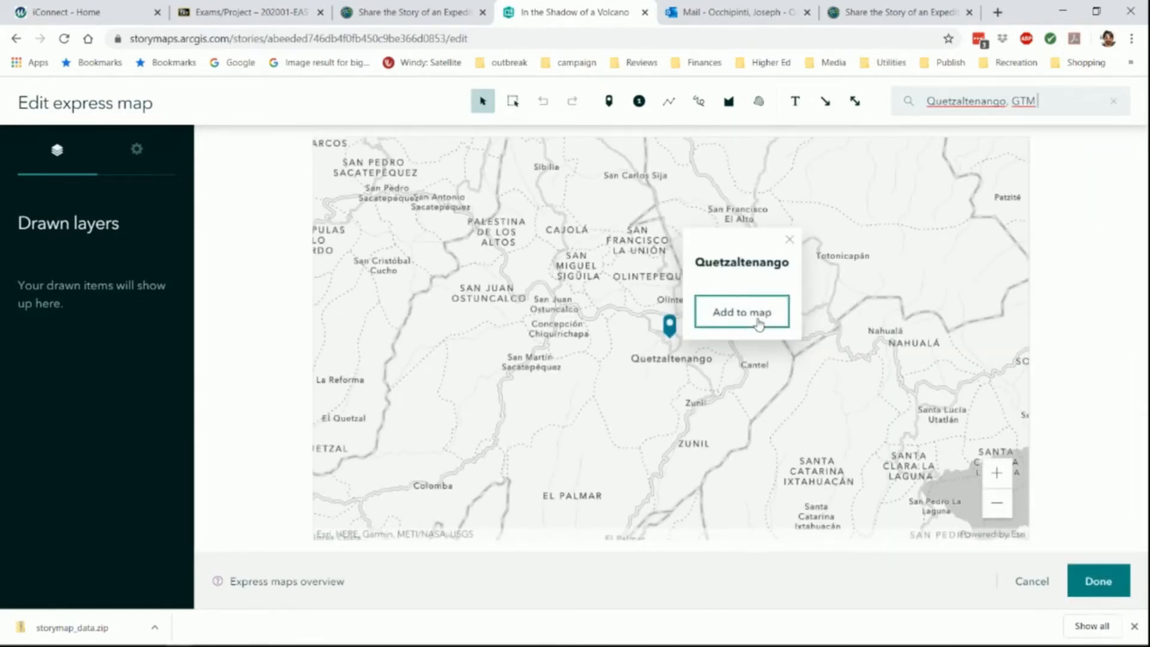
pyautogui.click(759, 322)
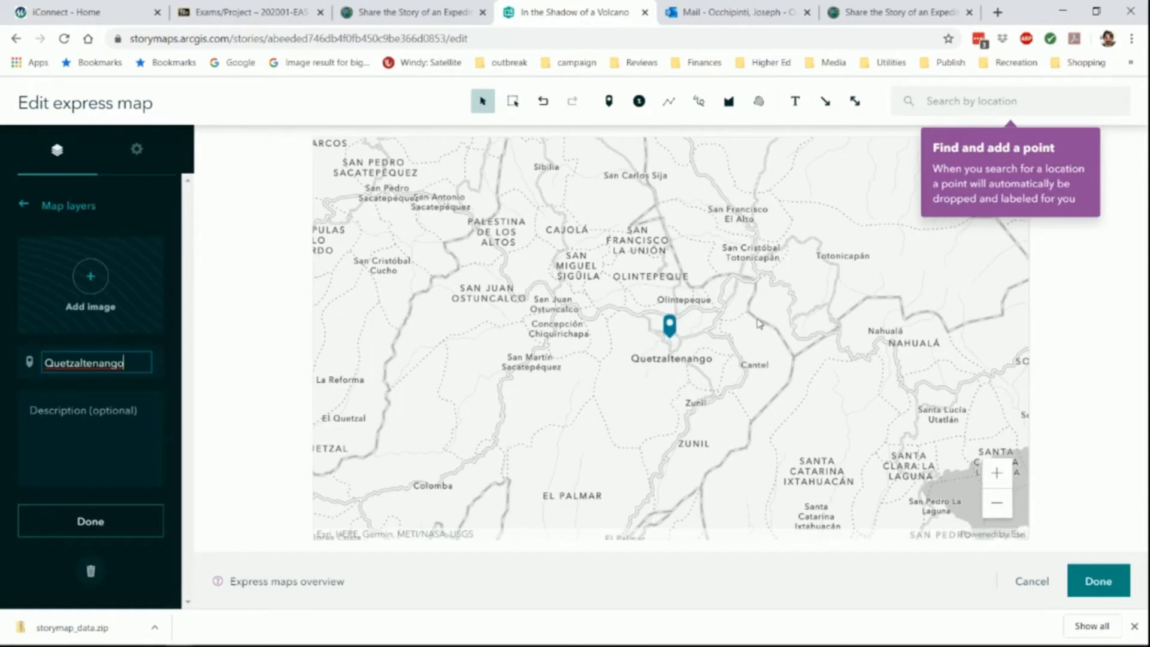
# Following the lesson's step 5, attach the quezaltenango image from the Beginning folder to the Quetzaltenango point
pyautogui.click(413, 12)
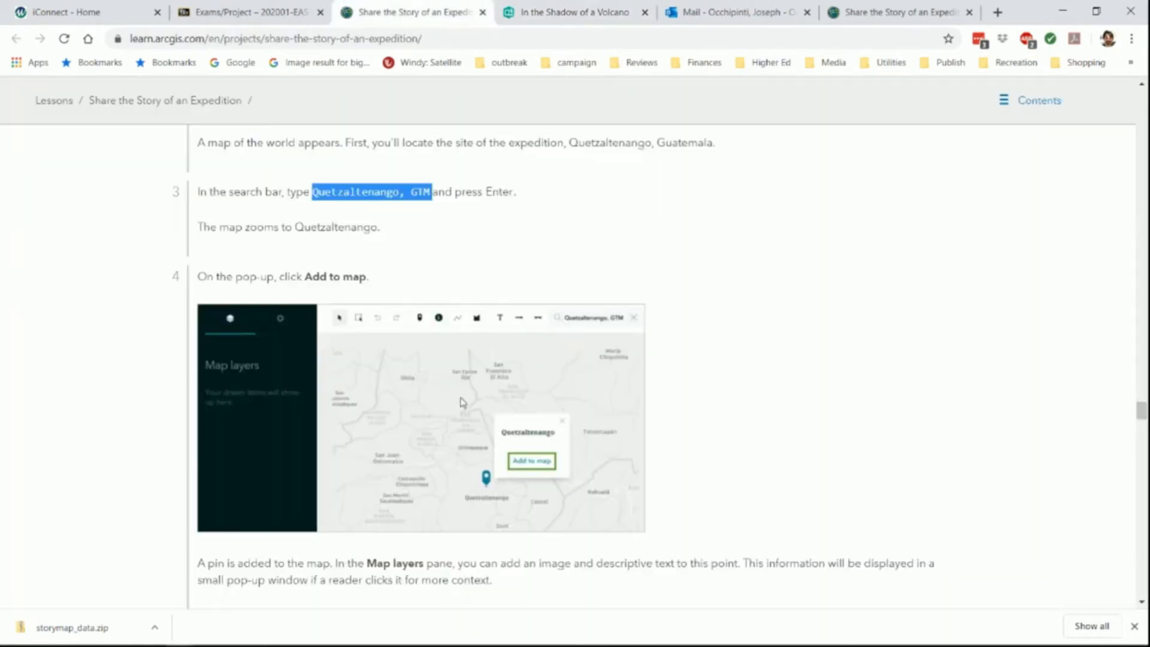
pyautogui.hotkey('ctrl', 'Tab')
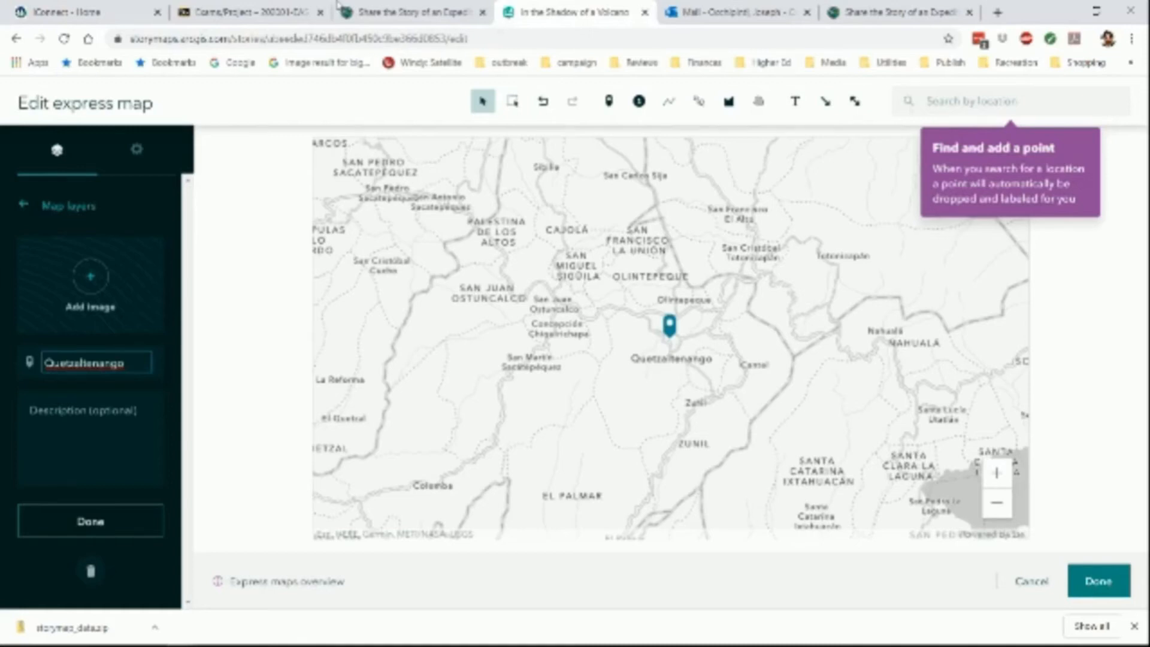
pyautogui.click(338, 7)
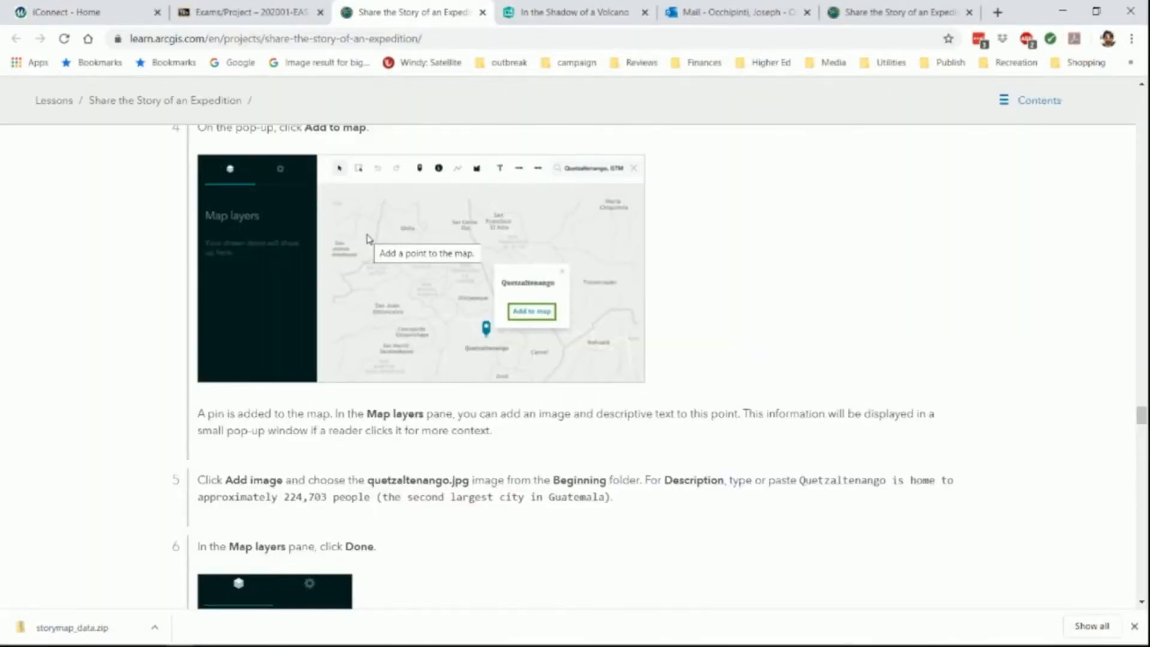
pyautogui.scroll(-1, 368, 239)
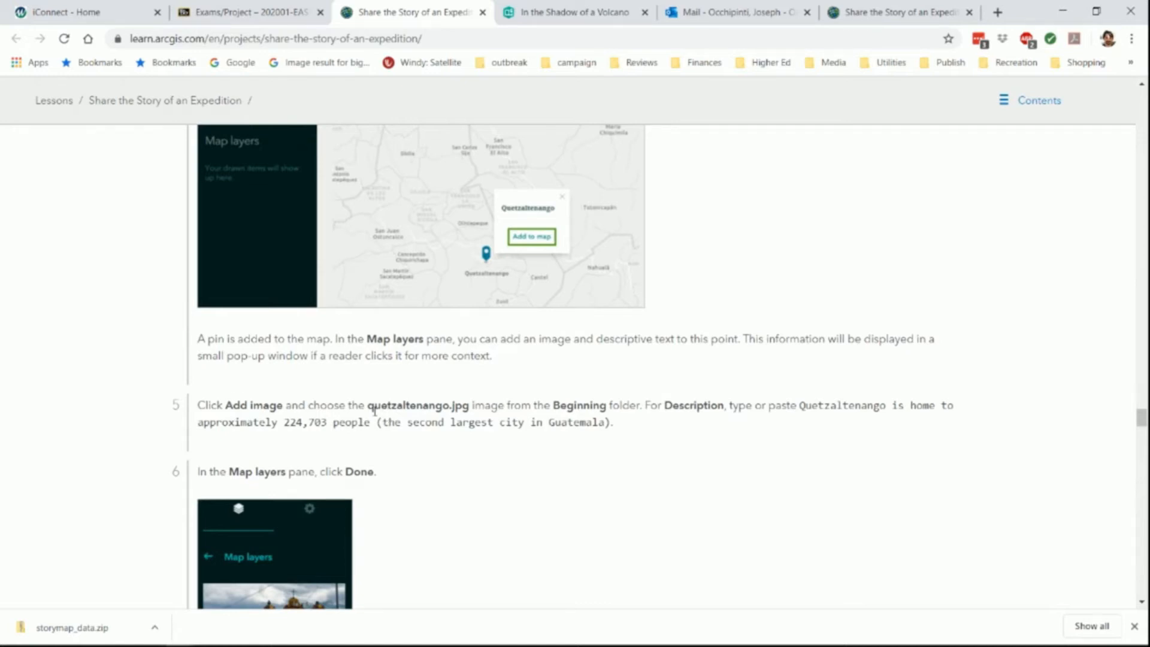
pyautogui.click(598, 10)
pyautogui.click(93, 275)
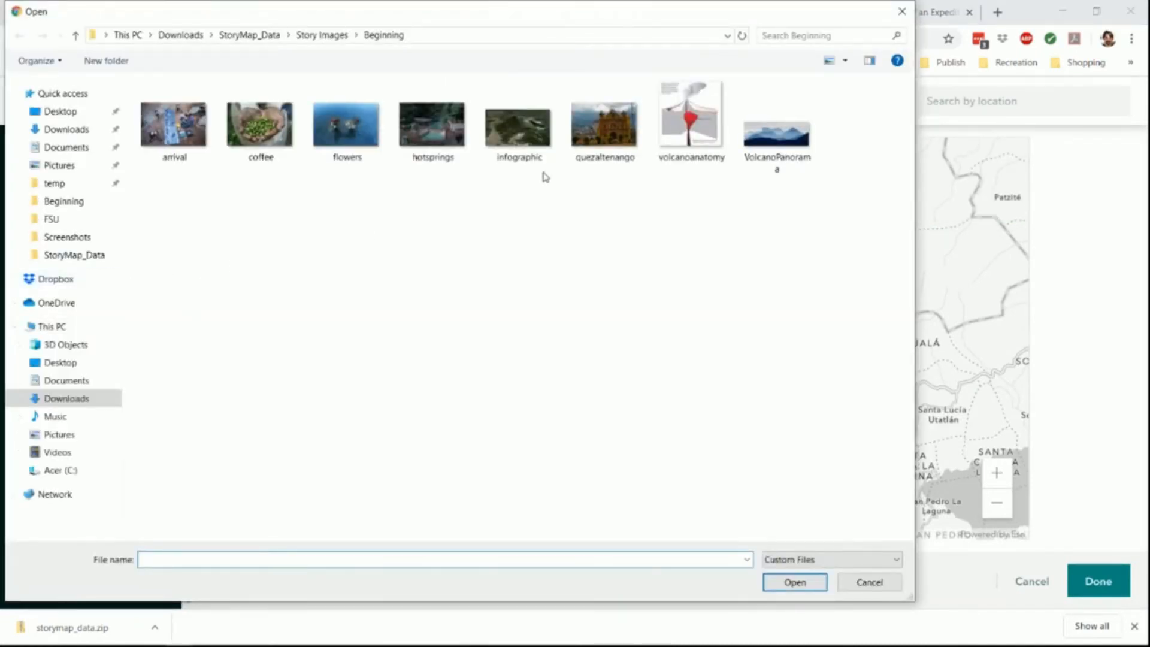
pyautogui.click(601, 139)
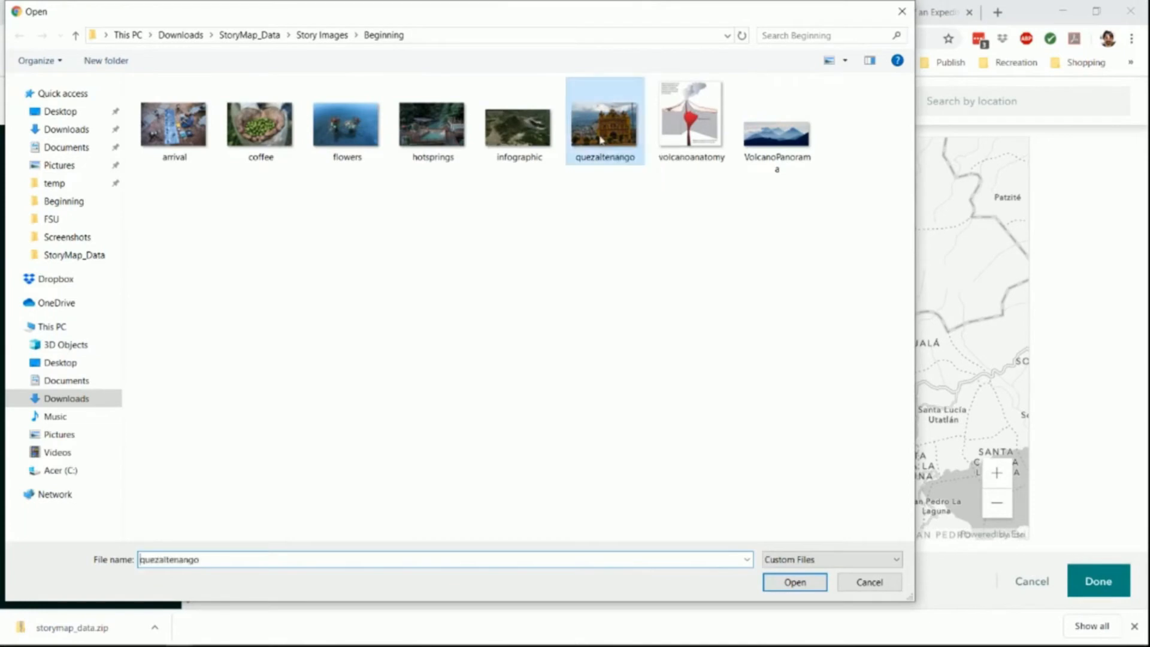
pyautogui.click(790, 575)
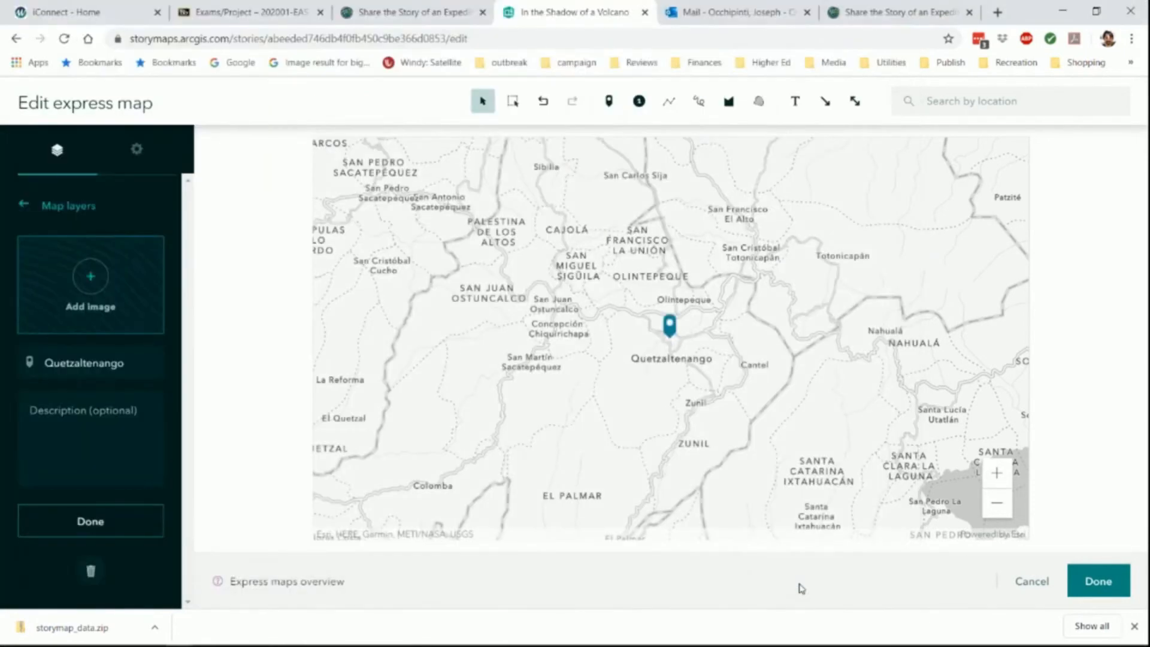
# Finish the Quetzaltenango point and place the express map in the story
pyautogui.click(429, 17)
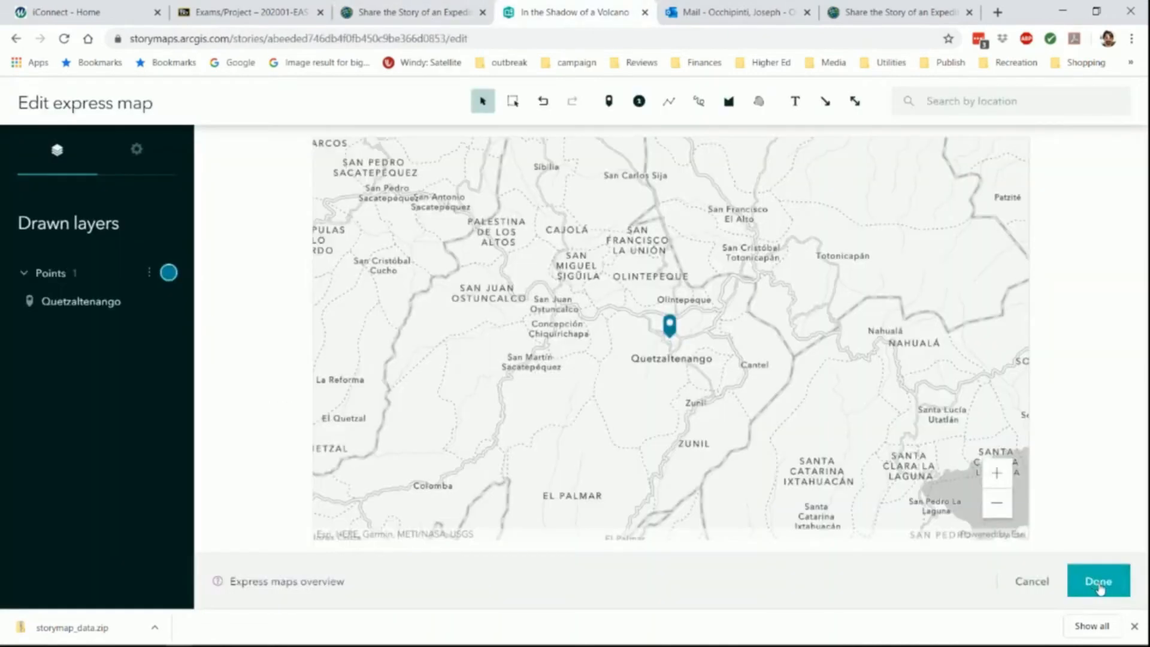
pyautogui.click(1099, 583)
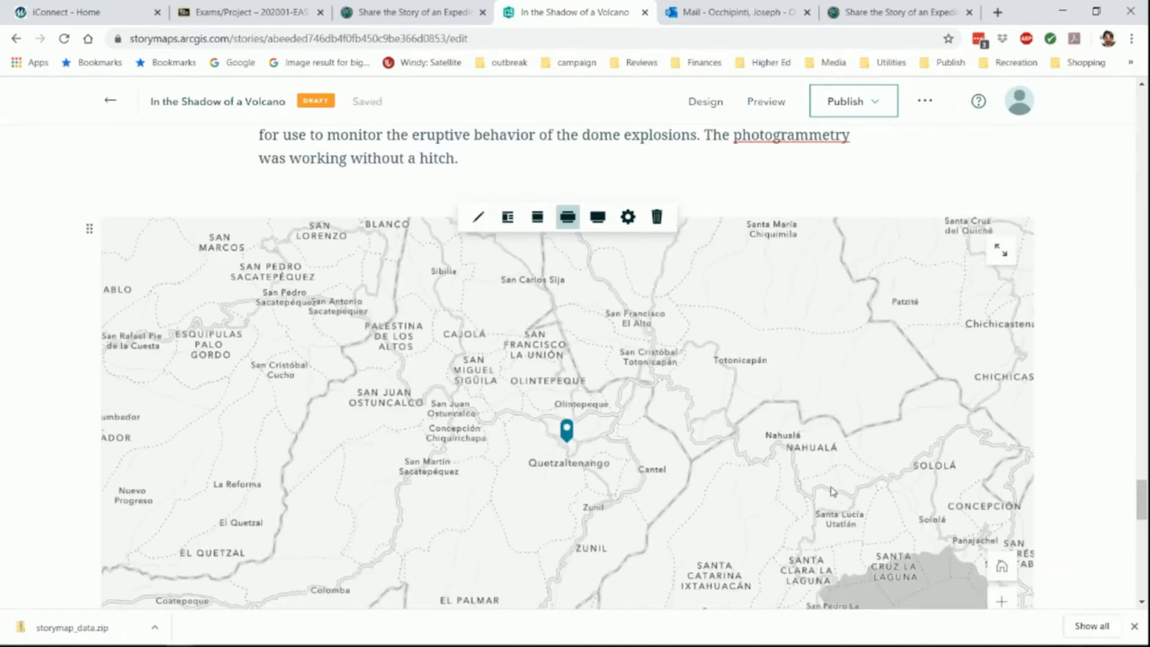
pyautogui.scroll(3, 832, 490)
pyautogui.scroll(-6, 673, 461)
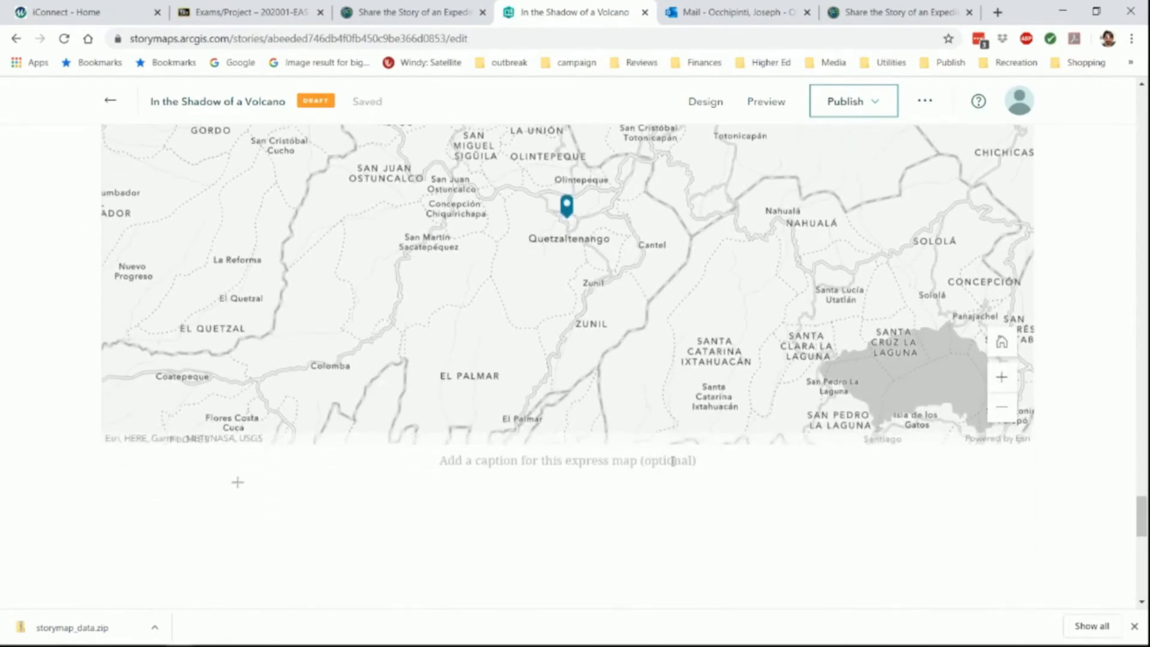
# View the Quetzaltenango point's pop-up on the placed map and examine the surrounding region in the expanded map
pyautogui.click(414, 12)
pyautogui.click(573, 12)
pyautogui.scroll(5, 593, 296)
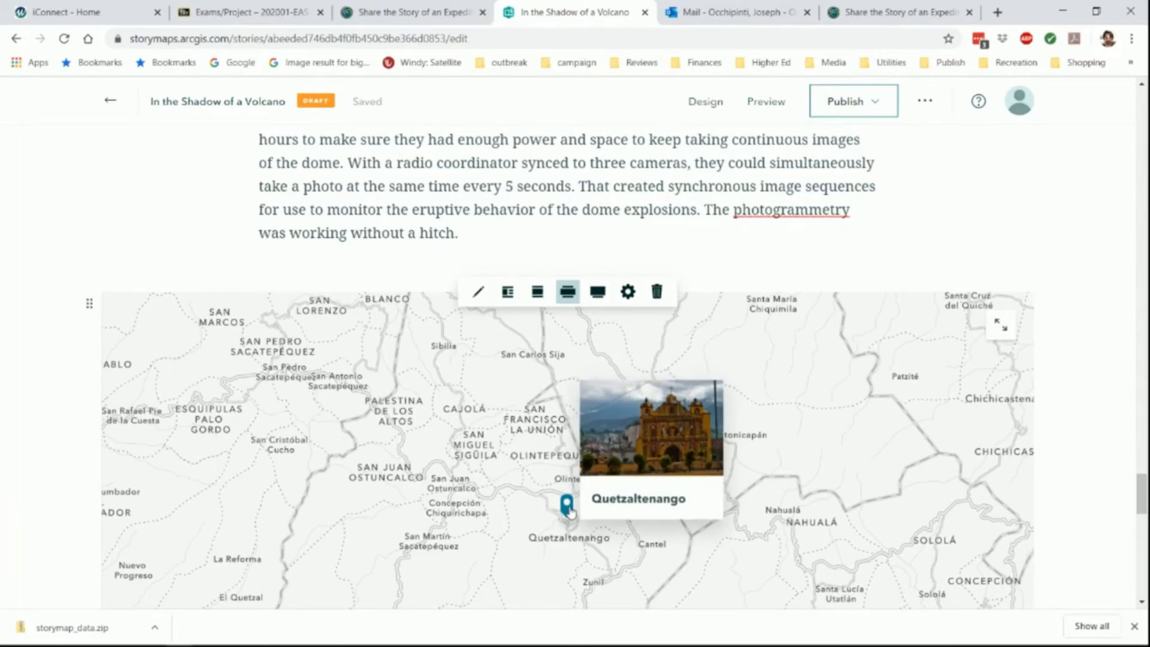
pyautogui.click(568, 506)
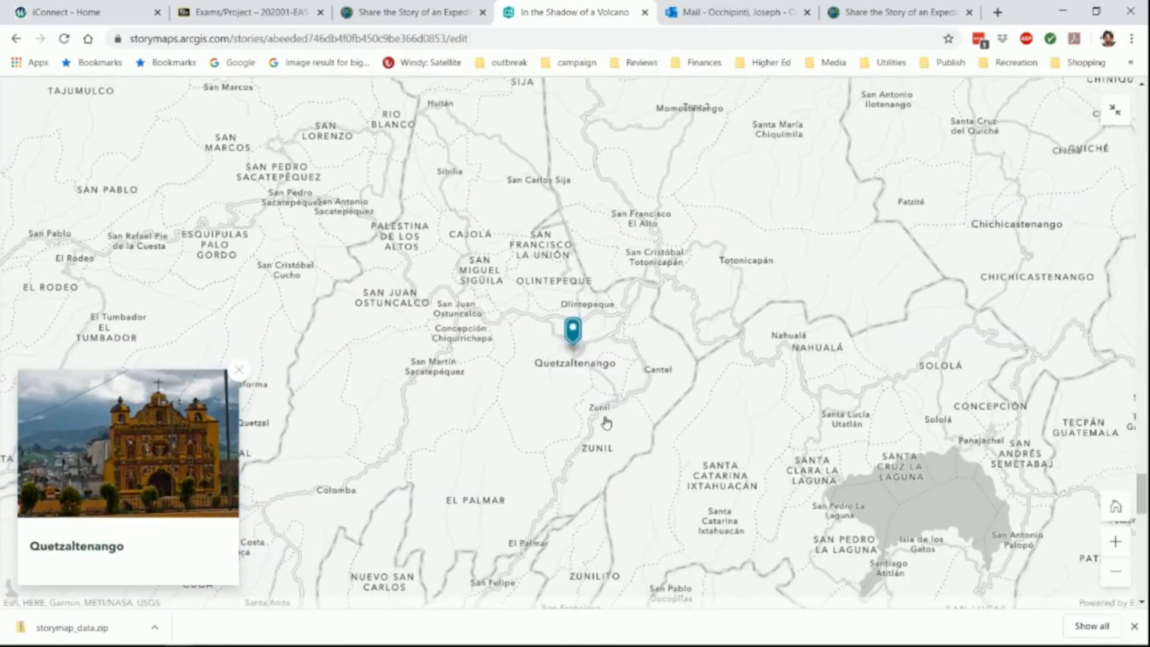
pyautogui.scroll(-5, 606, 423)
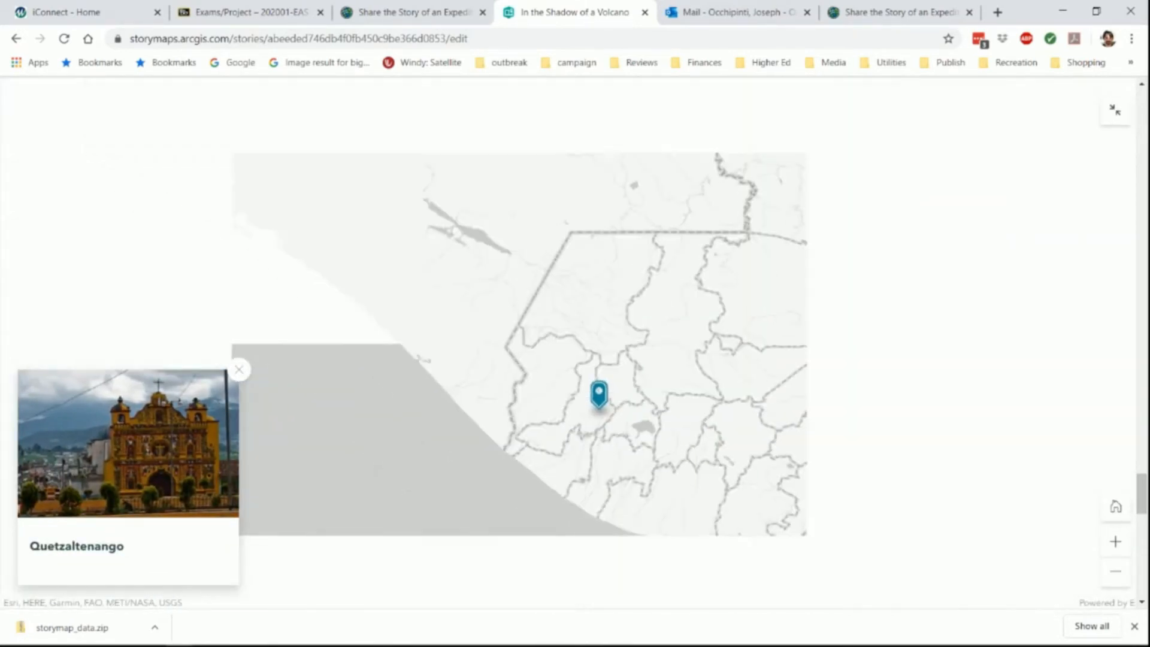
pyautogui.moveTo(701, 440); pyautogui.dragTo(627, 373)
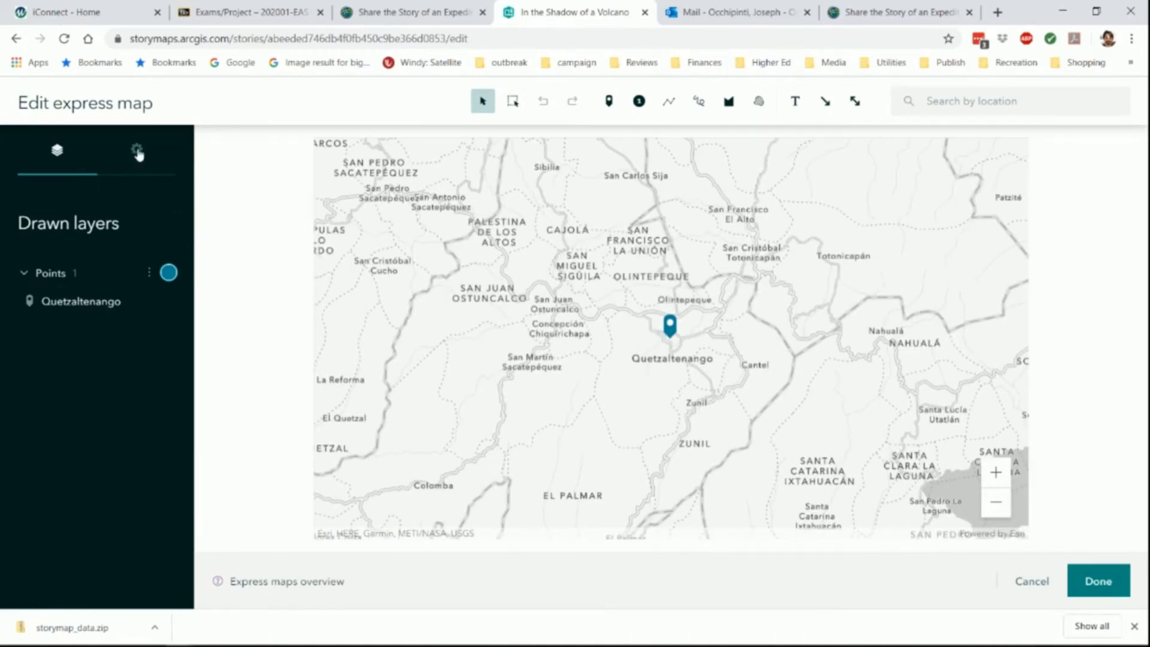
# Try showing the legend through the express map's settings
pyautogui.click(137, 151)
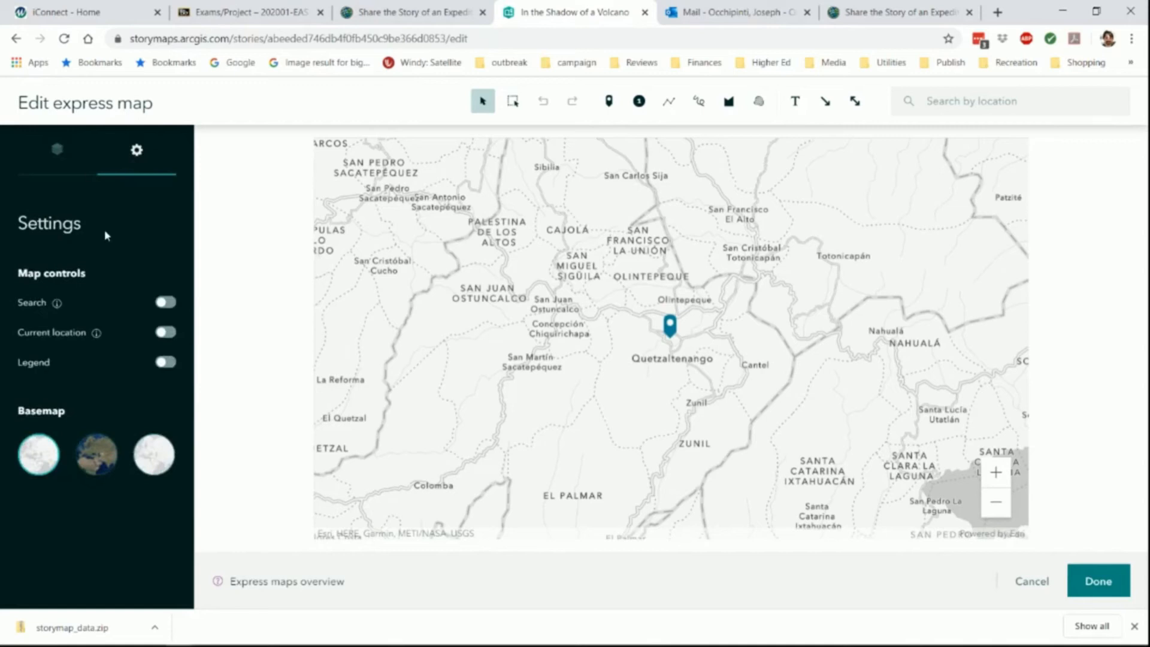
pyautogui.click(165, 362)
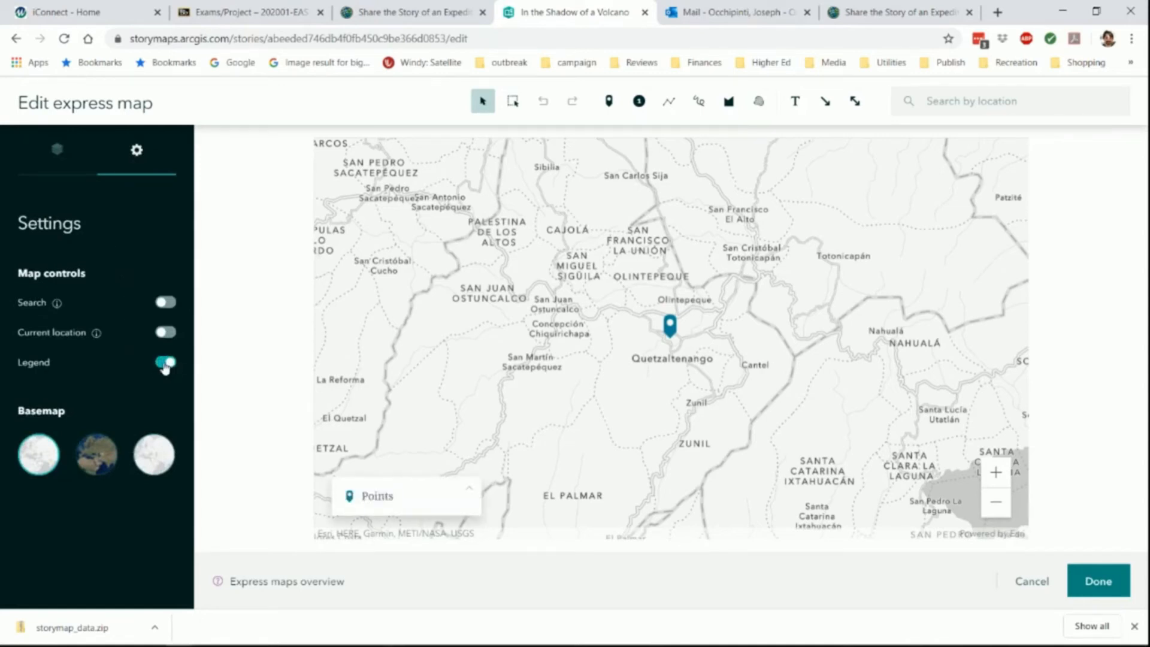
pyautogui.click(165, 363)
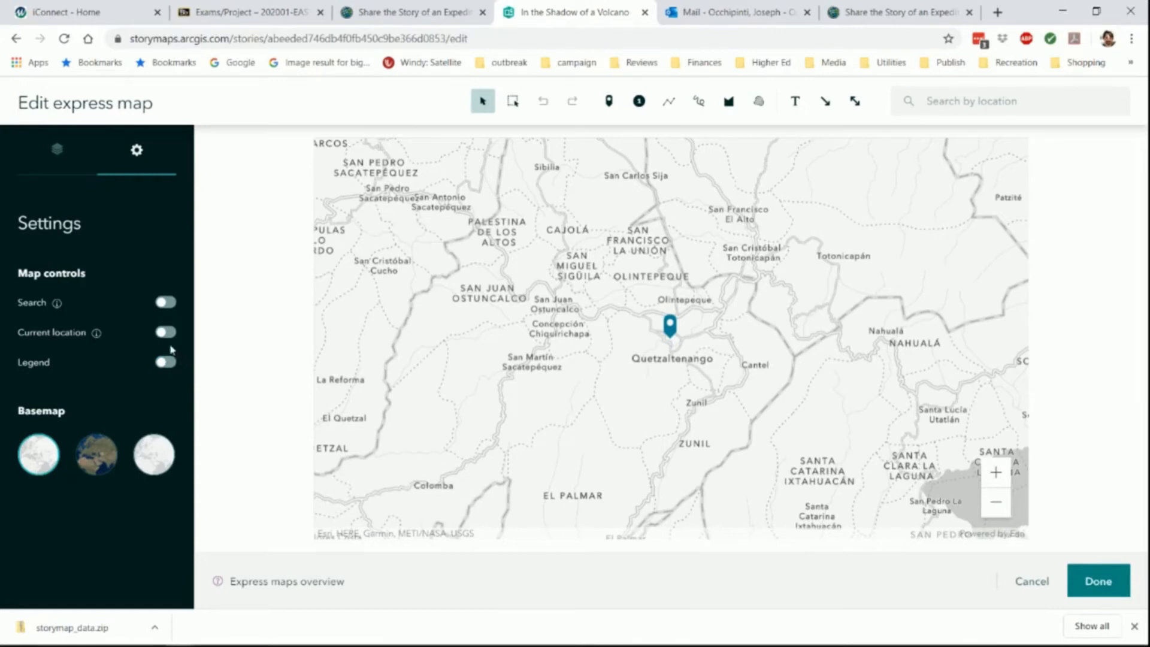
# Reframe the express map so all of Guatemala and parts of its neighboring countries are in view
pyautogui.scroll(-1, 543, 352)
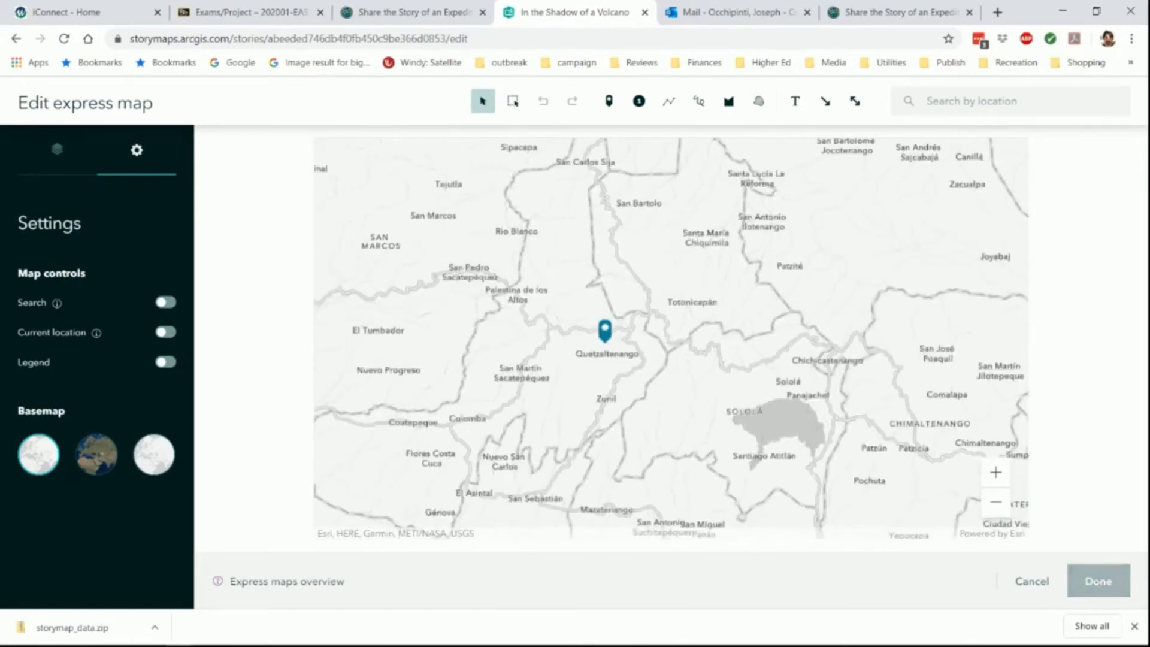
pyautogui.moveTo(523, 350); pyautogui.dragTo(597, 355)
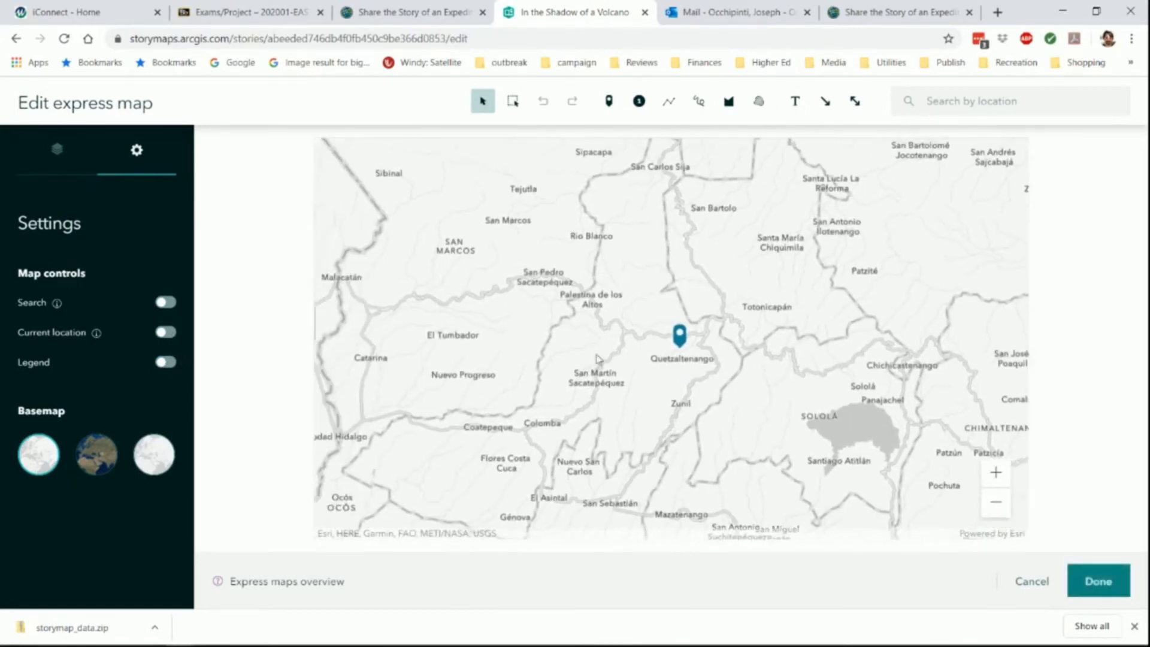
pyautogui.scroll(-1, 596, 355)
pyautogui.scroll(-1, 597, 358)
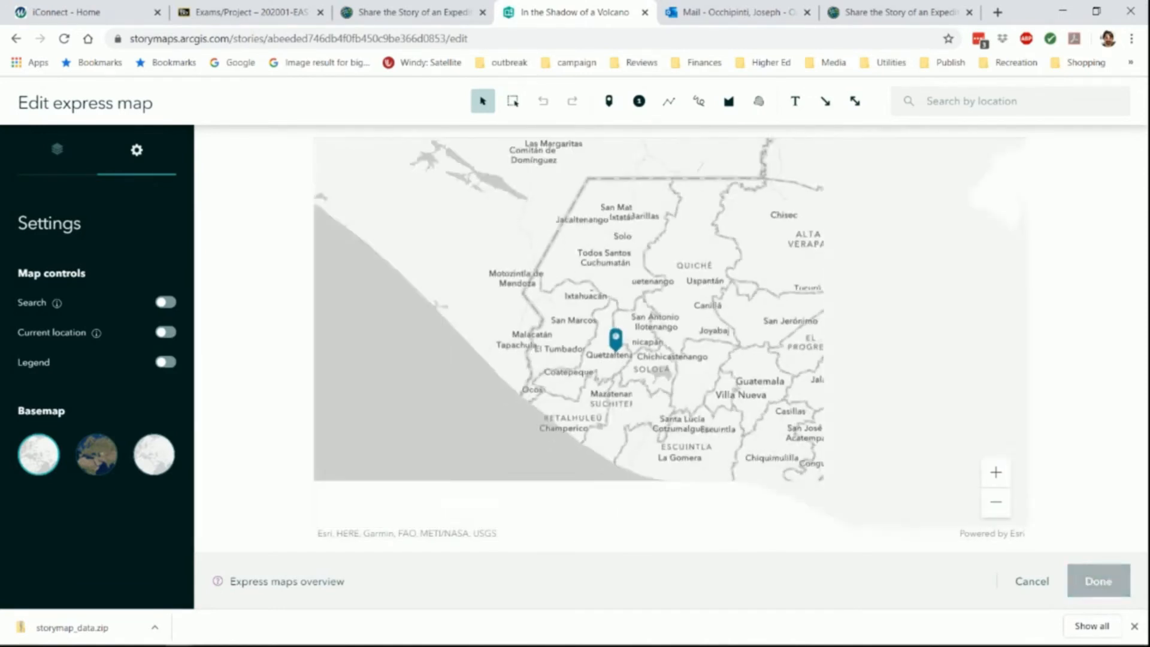
pyautogui.moveTo(783, 378); pyautogui.dragTo(760, 366)
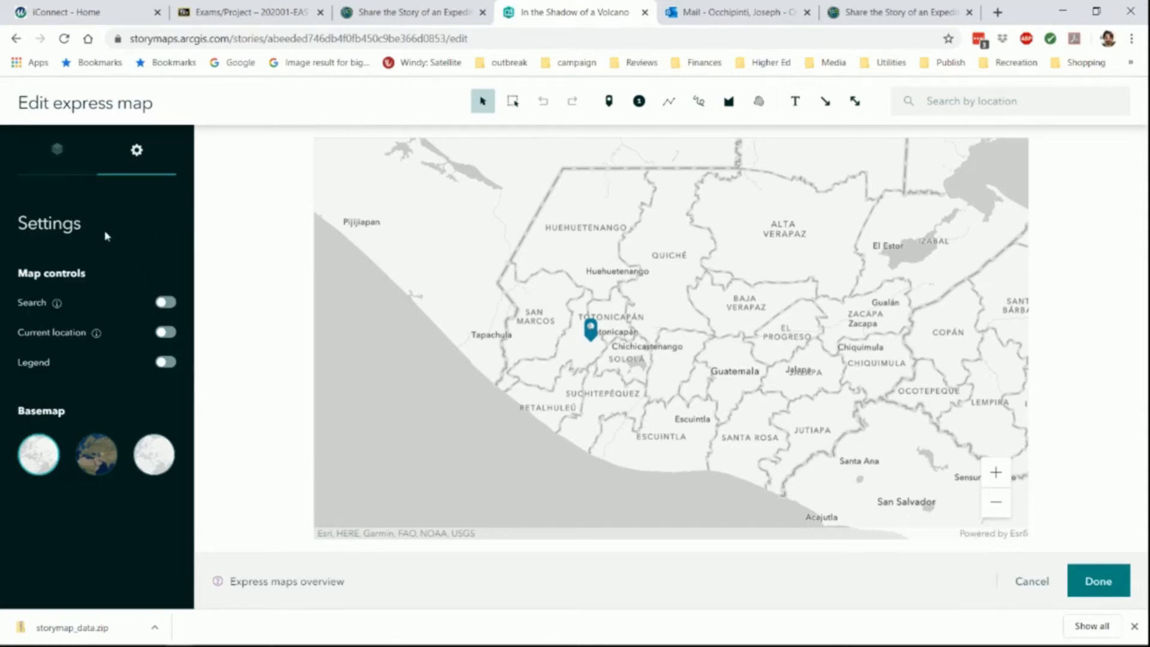
# Try the satellite imagery basemap, then apply the third basemap option and finish editing the express map
pyautogui.click(100, 455)
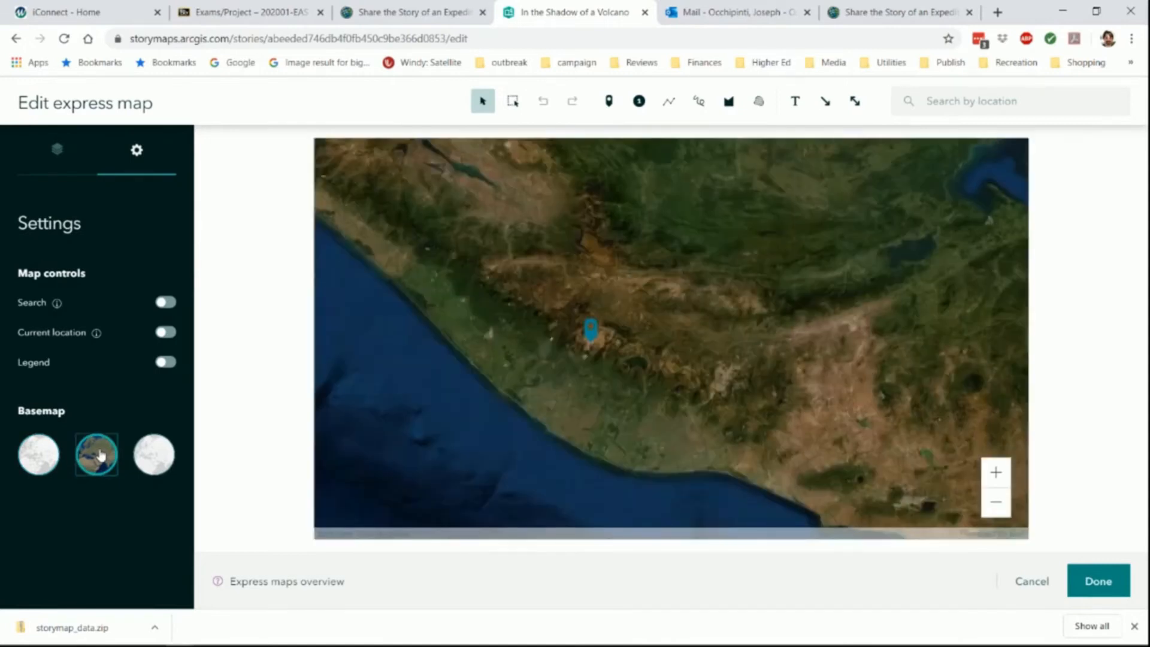
pyautogui.click(38, 457)
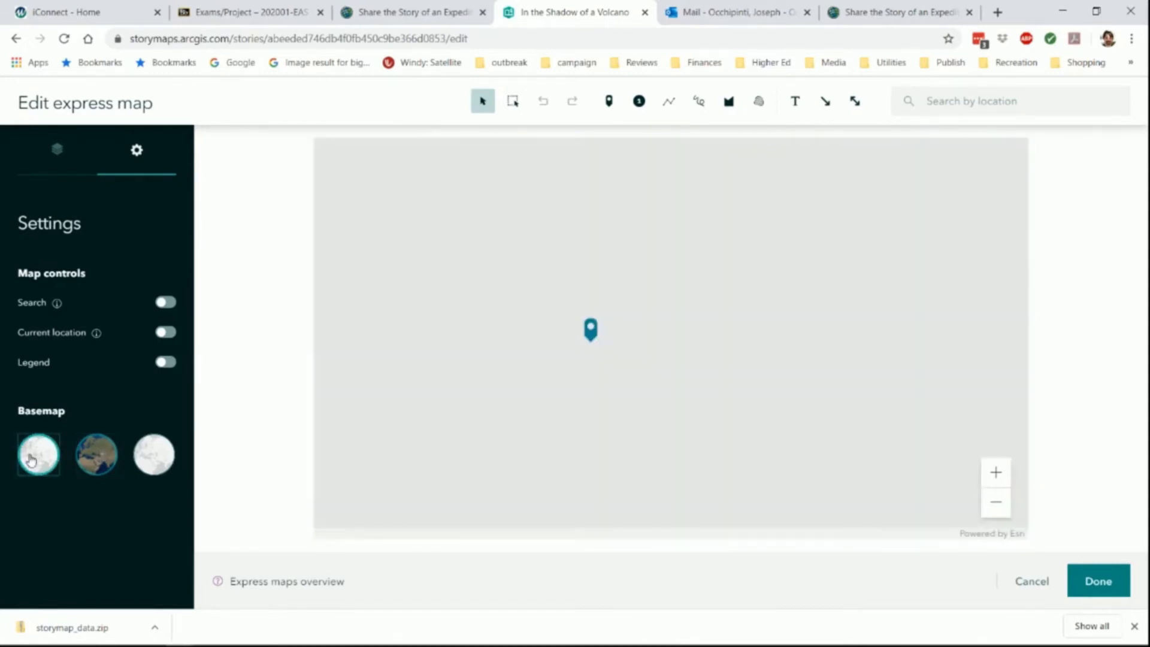
pyautogui.click(153, 460)
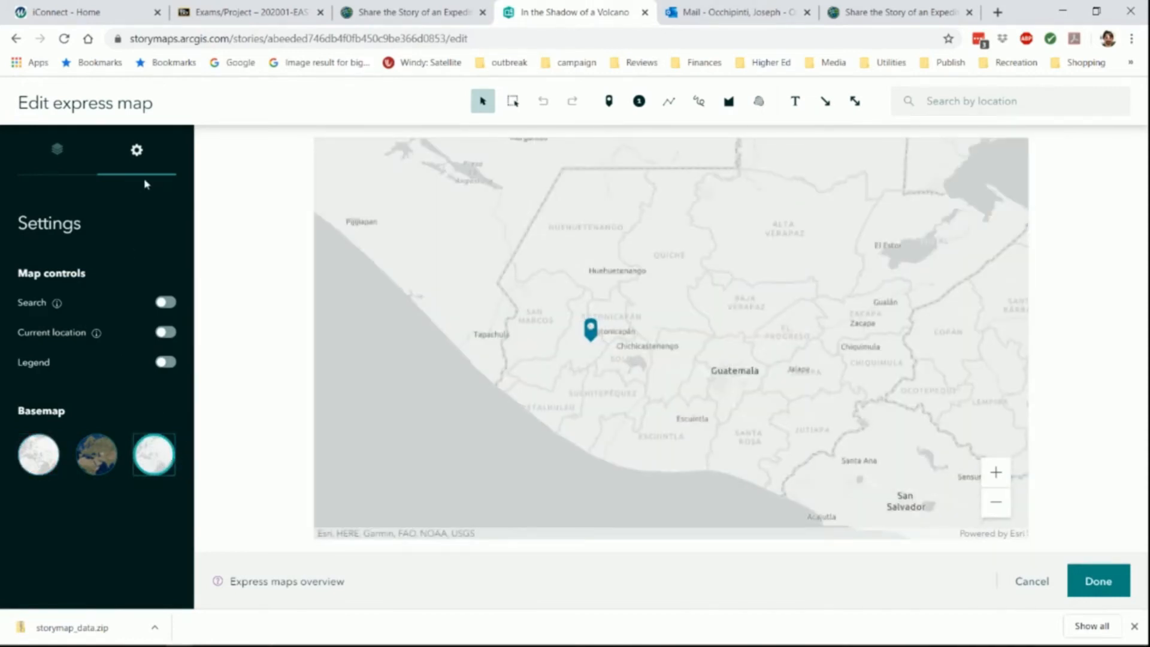
pyautogui.click(56, 148)
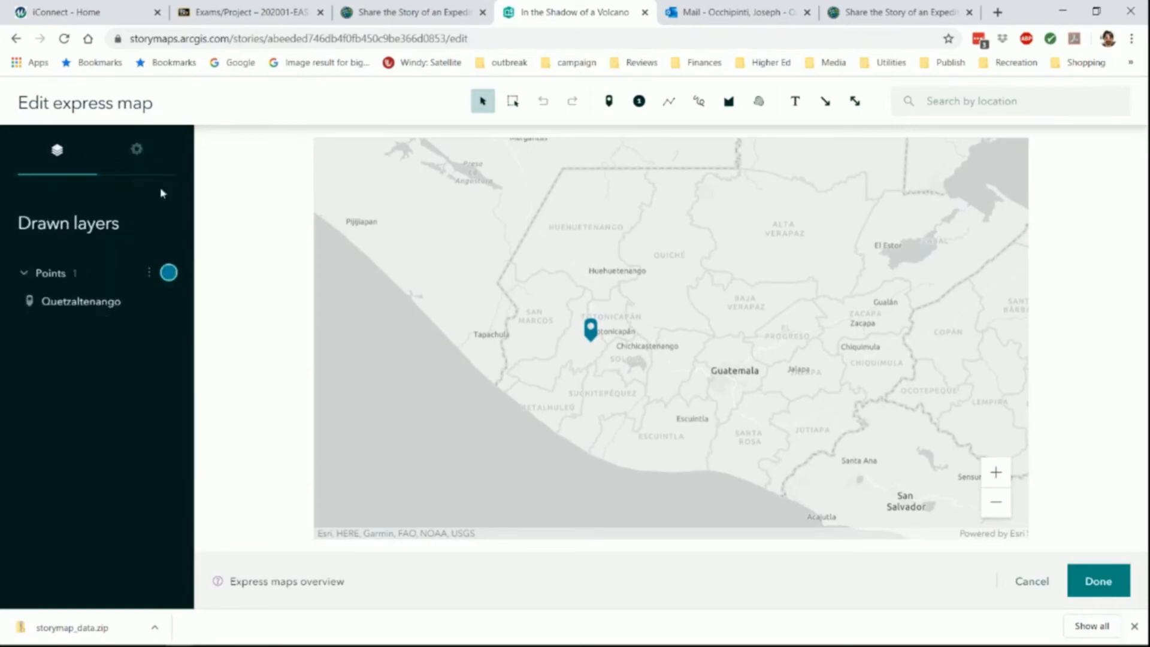
pyautogui.click(1091, 581)
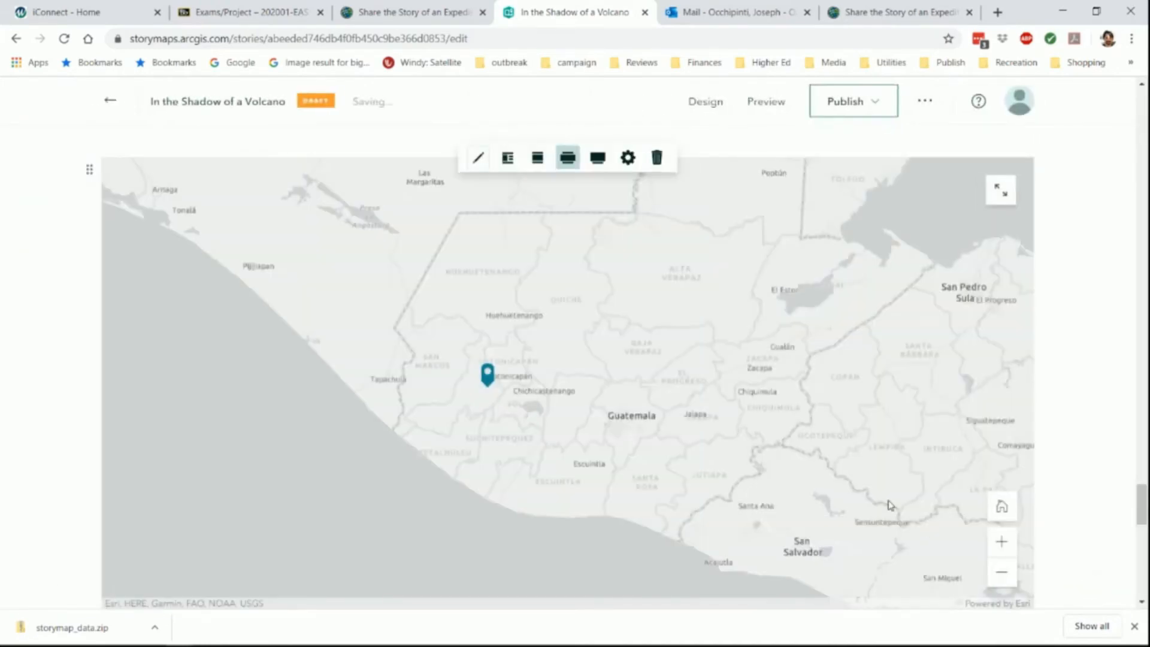
# Check the lesson's express map steps, then browse the Living Atlas maps available for a new map block below the express map
pyautogui.scroll(-5, 889, 504)
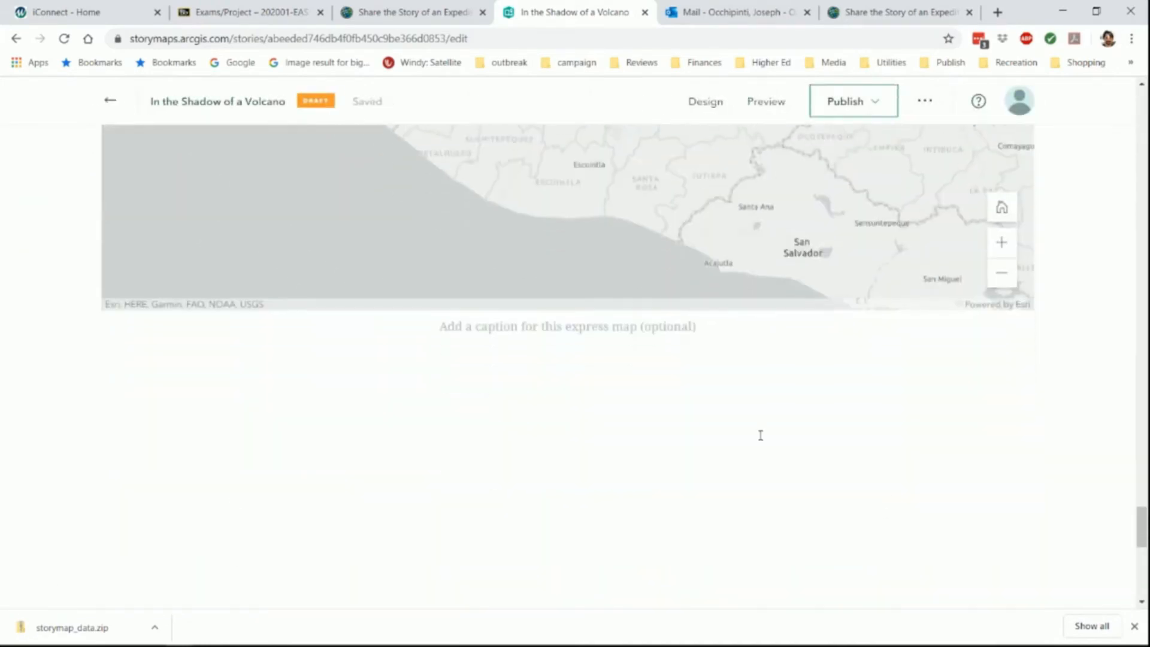
pyautogui.click(422, 12)
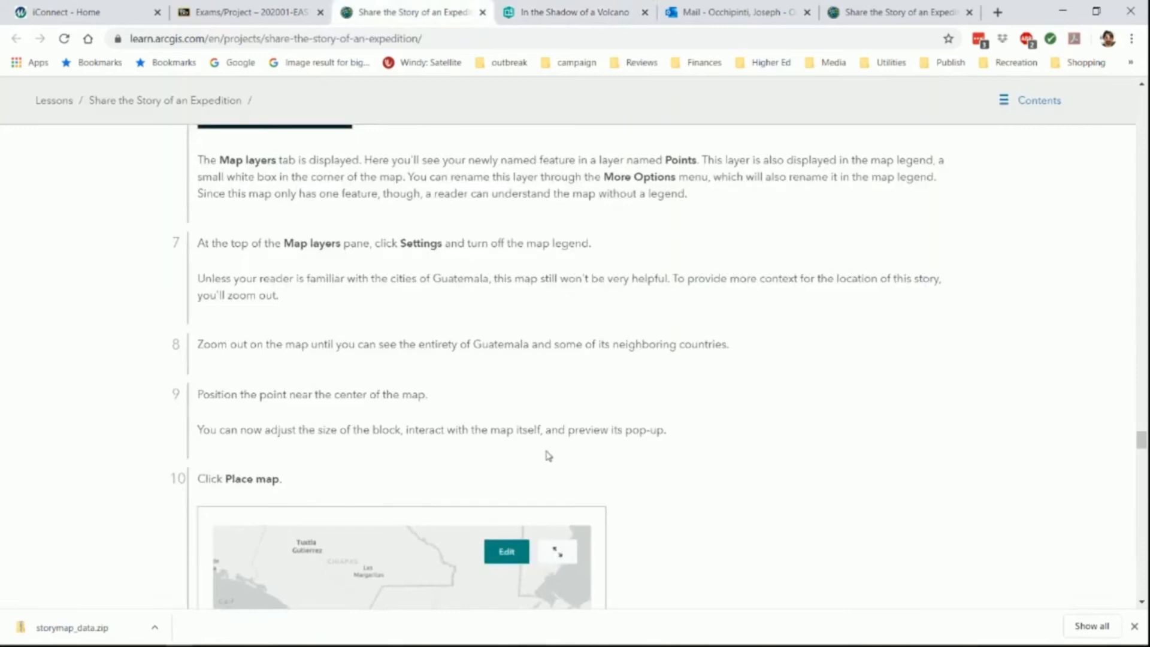
pyautogui.hotkey('ctrl', 'Tab')
pyautogui.click(236, 348)
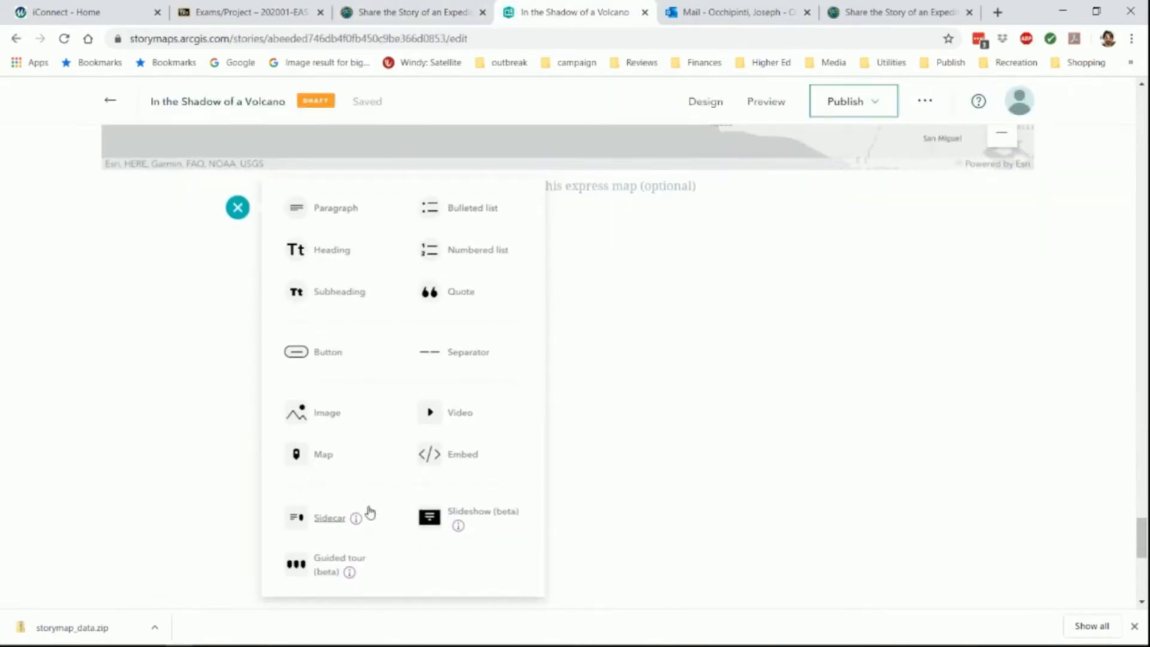
pyautogui.click(324, 455)
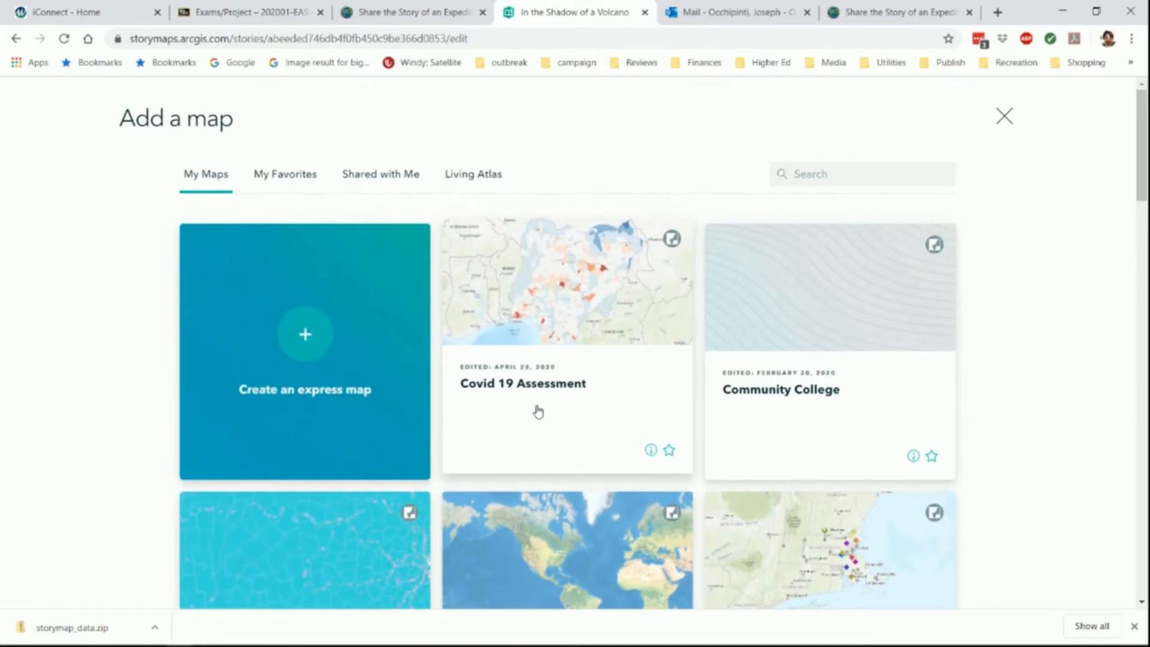
pyautogui.click(493, 179)
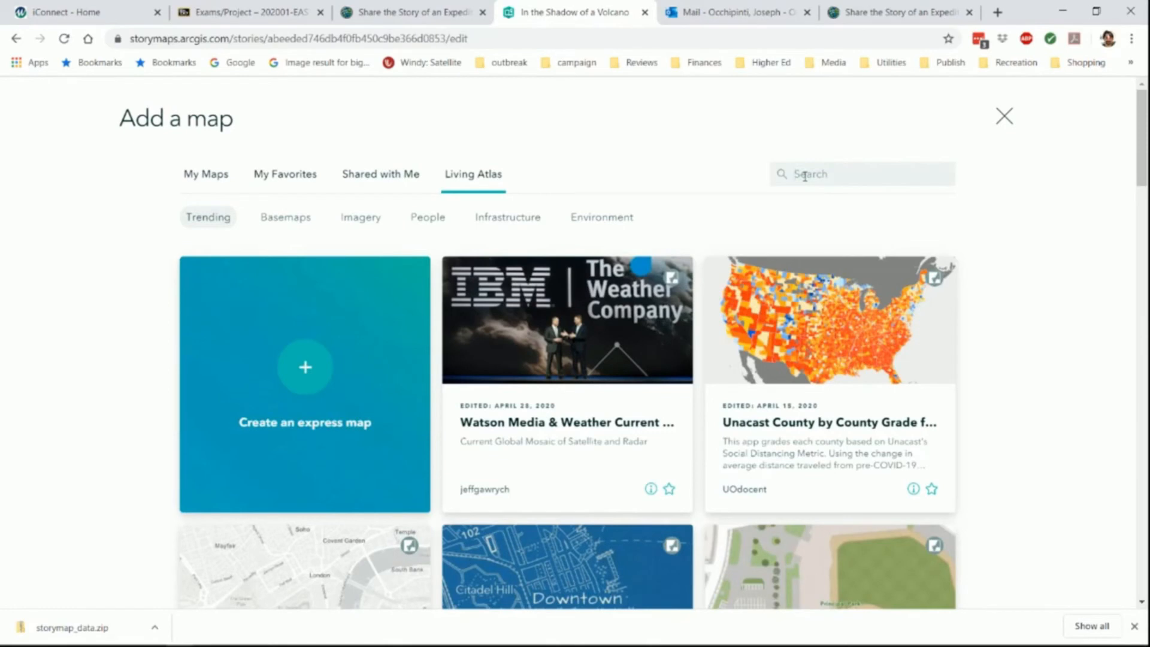
# Open arcgis.com in a new browser tab and sign in with the saved ArcGIS login
pyautogui.hotkey('ctrl', 't')
pyautogui.write('arcgis')
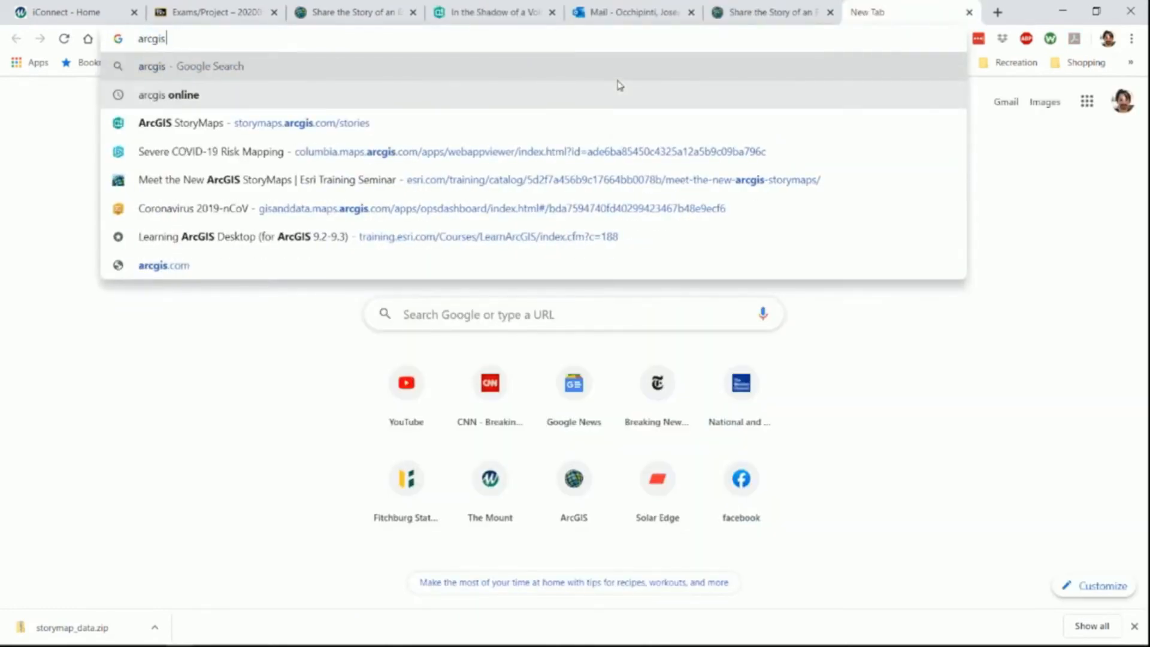
pyautogui.write('.com')
pyautogui.press('Return')
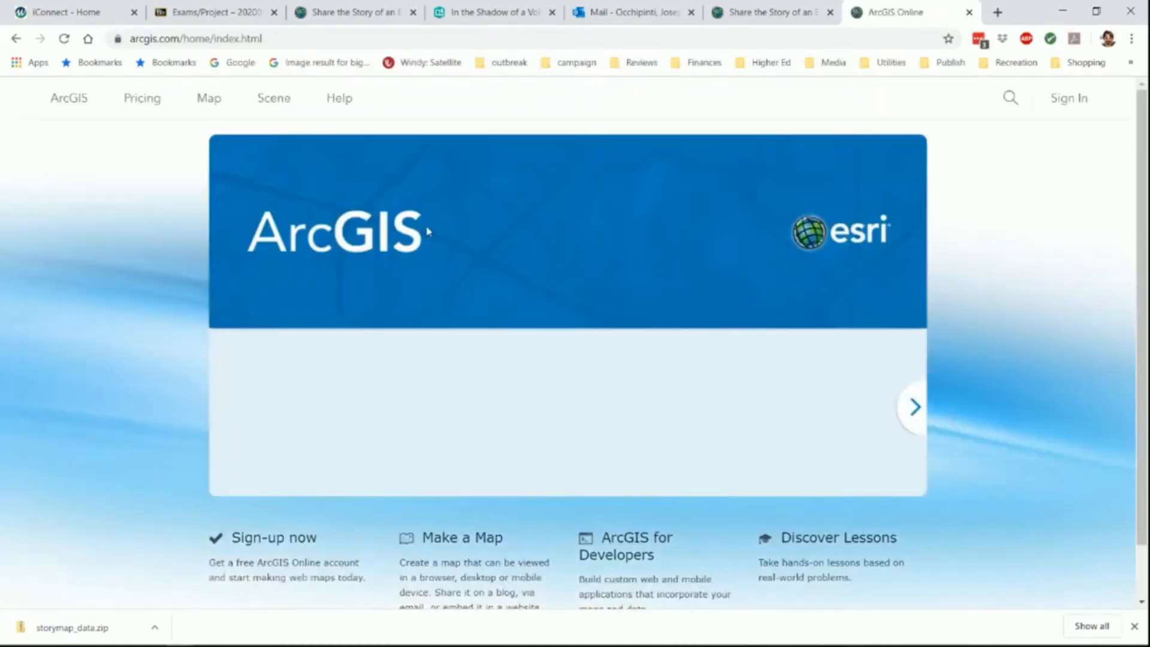
pyautogui.click(1063, 97)
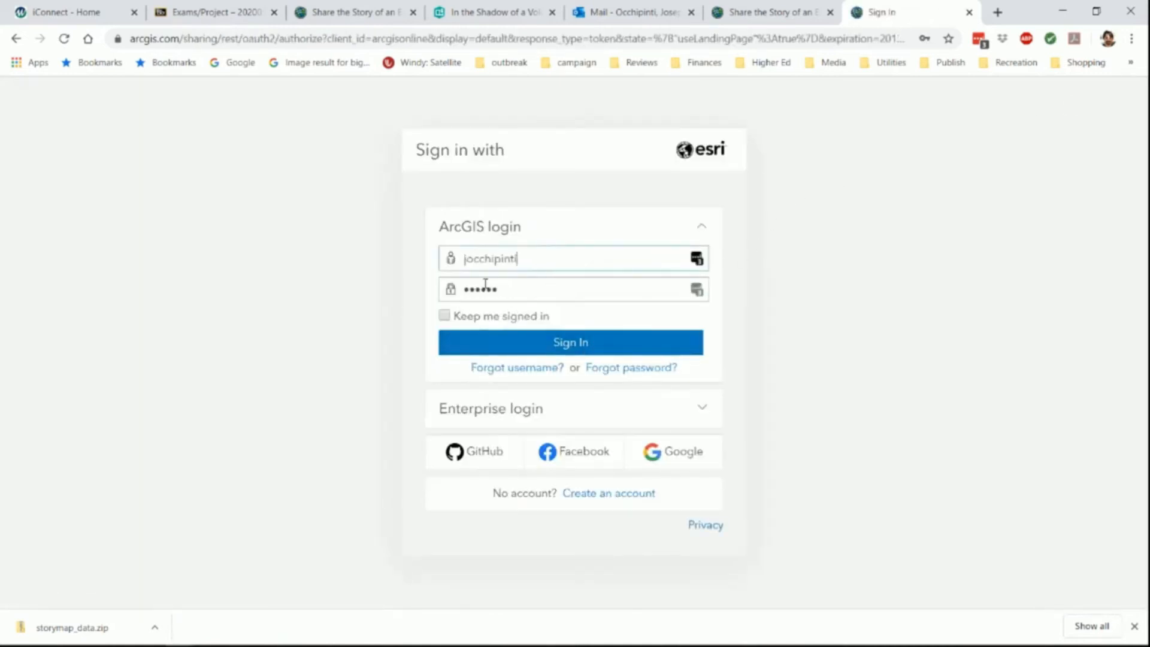
pyautogui.click(546, 345)
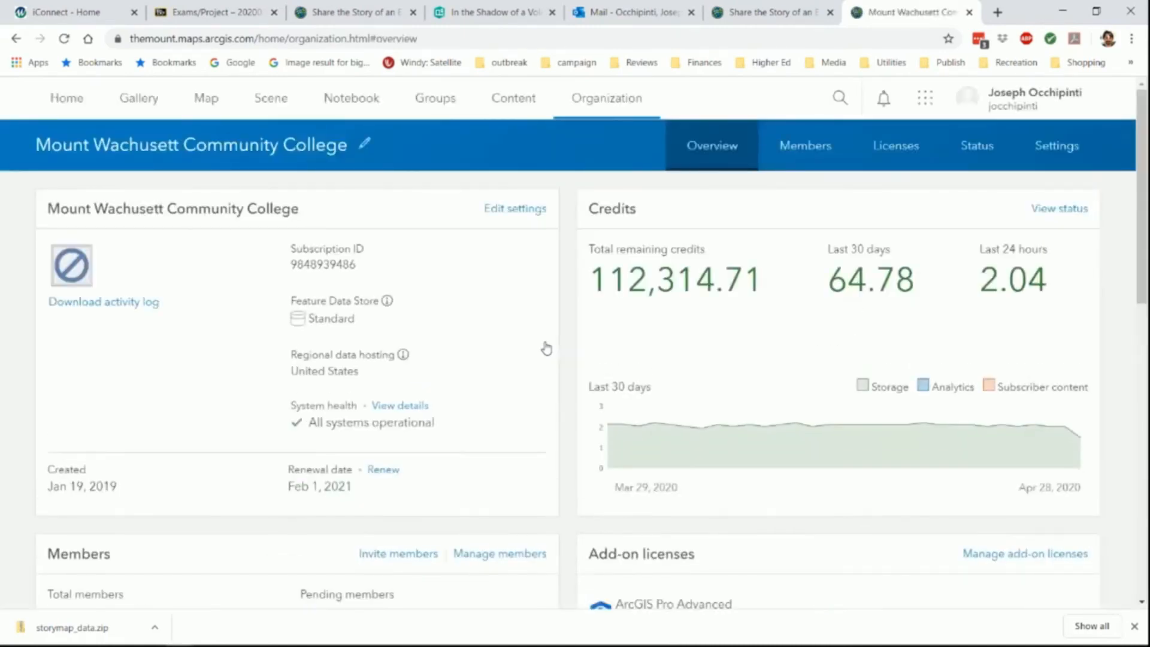
# Open a new map in Map Viewer and search ArcGIS Online layers for Santa Maria Volcano Data
pyautogui.click(209, 102)
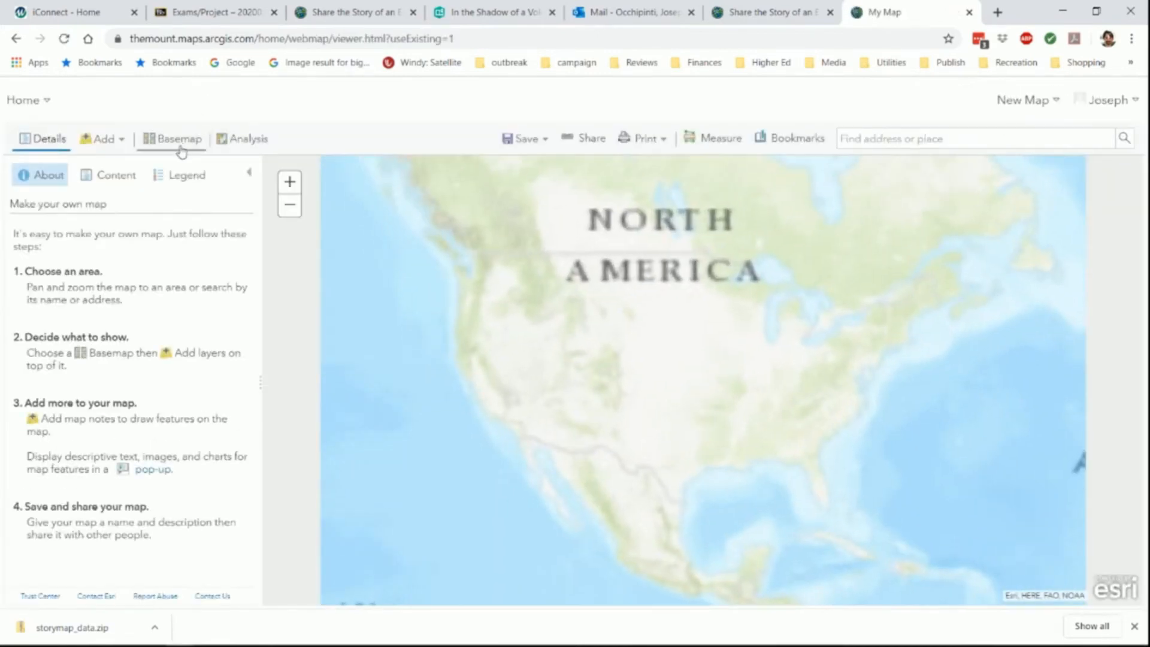
pyautogui.click(123, 142)
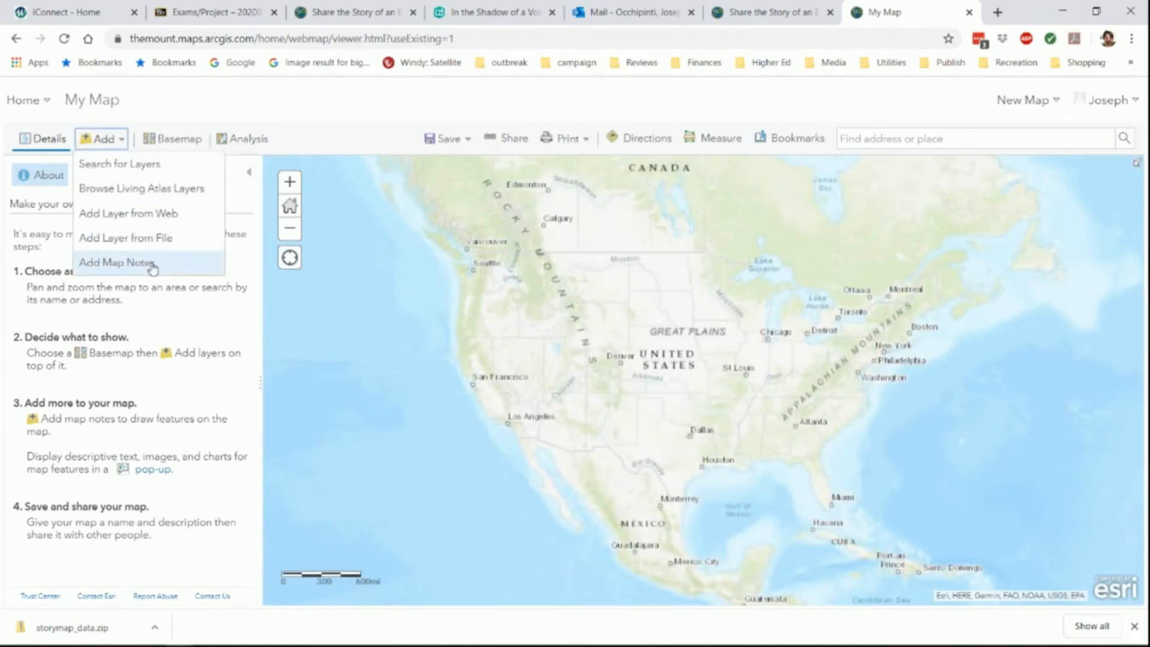
pyautogui.click(117, 147)
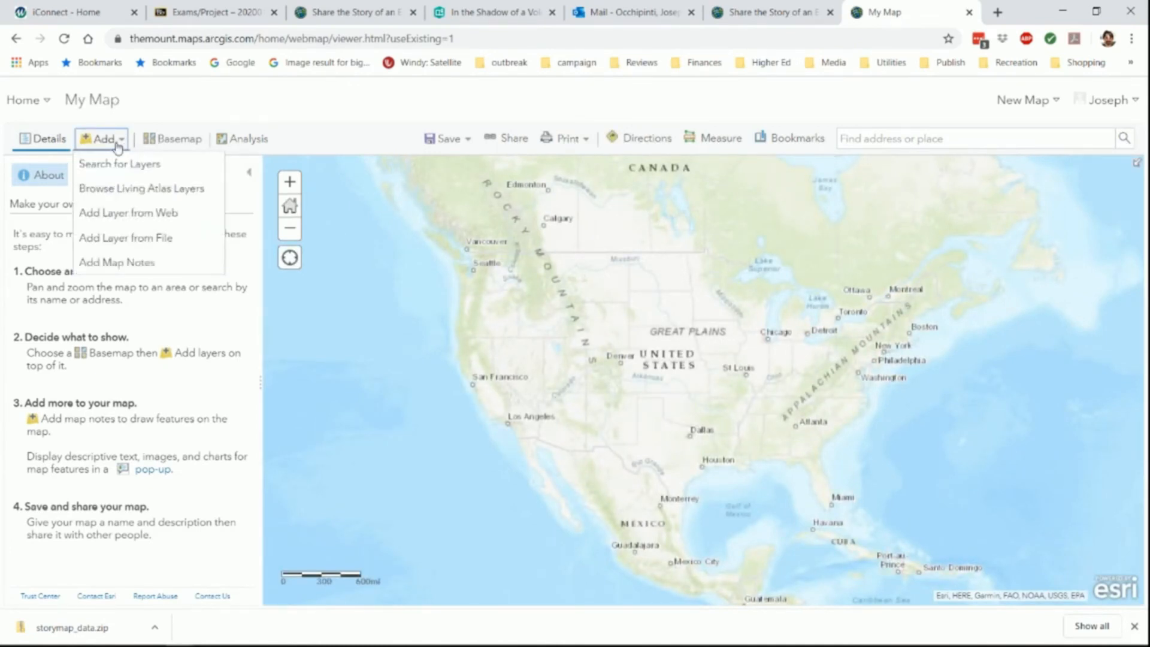
pyautogui.click(118, 169)
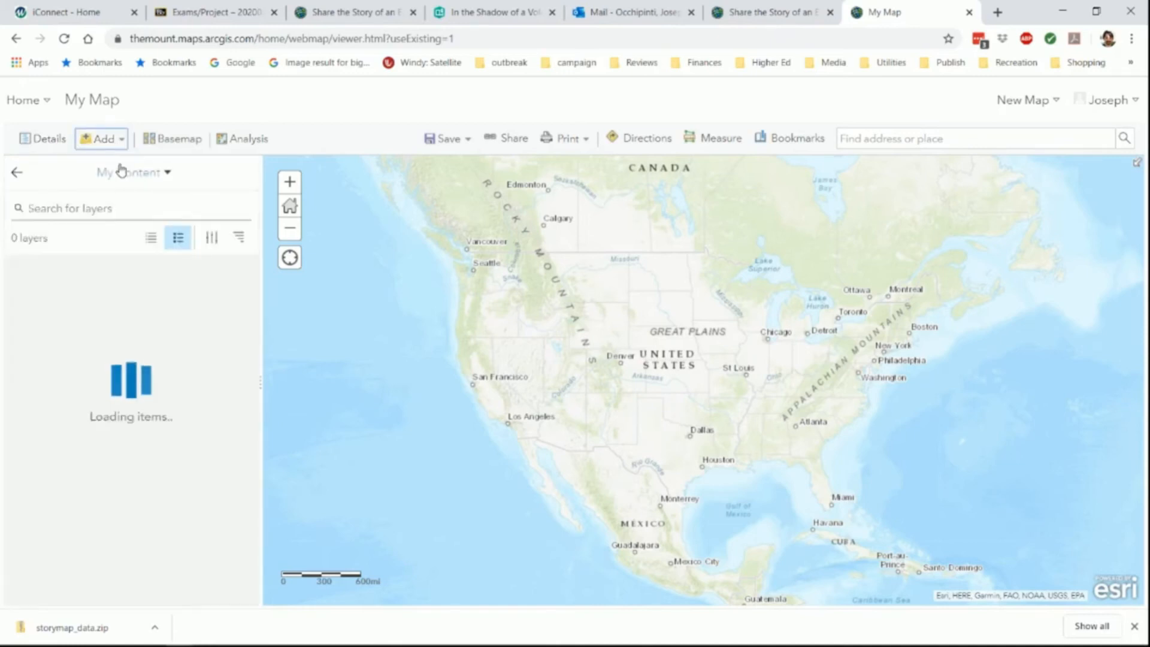
pyautogui.click(167, 173)
pyautogui.click(143, 336)
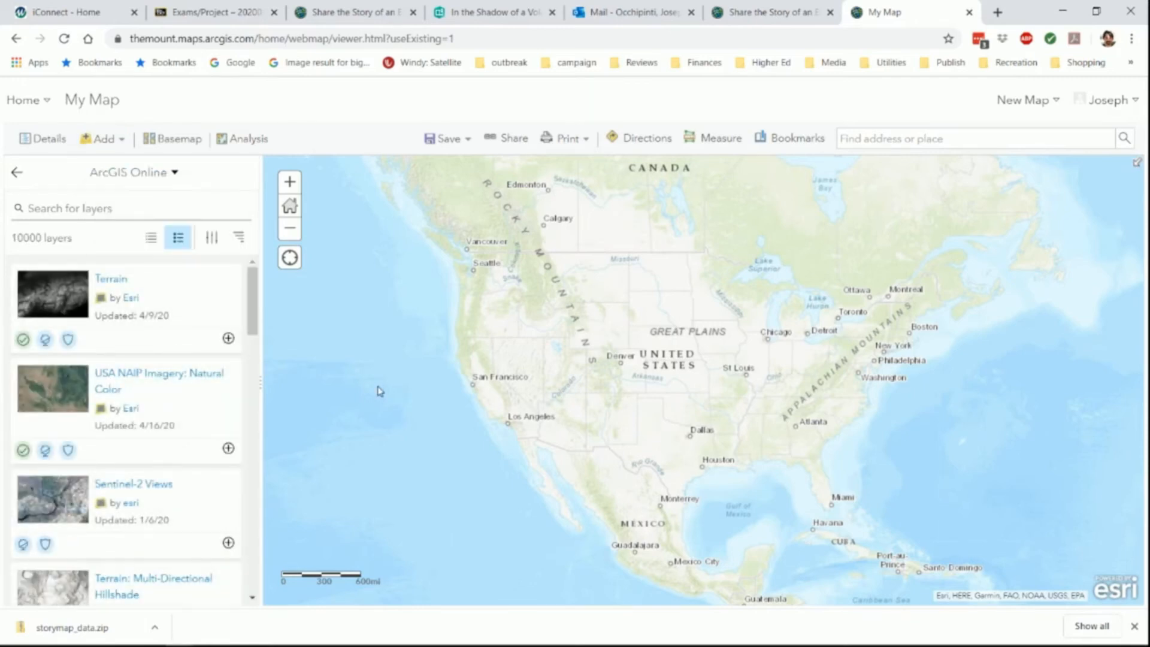
pyautogui.click(106, 211)
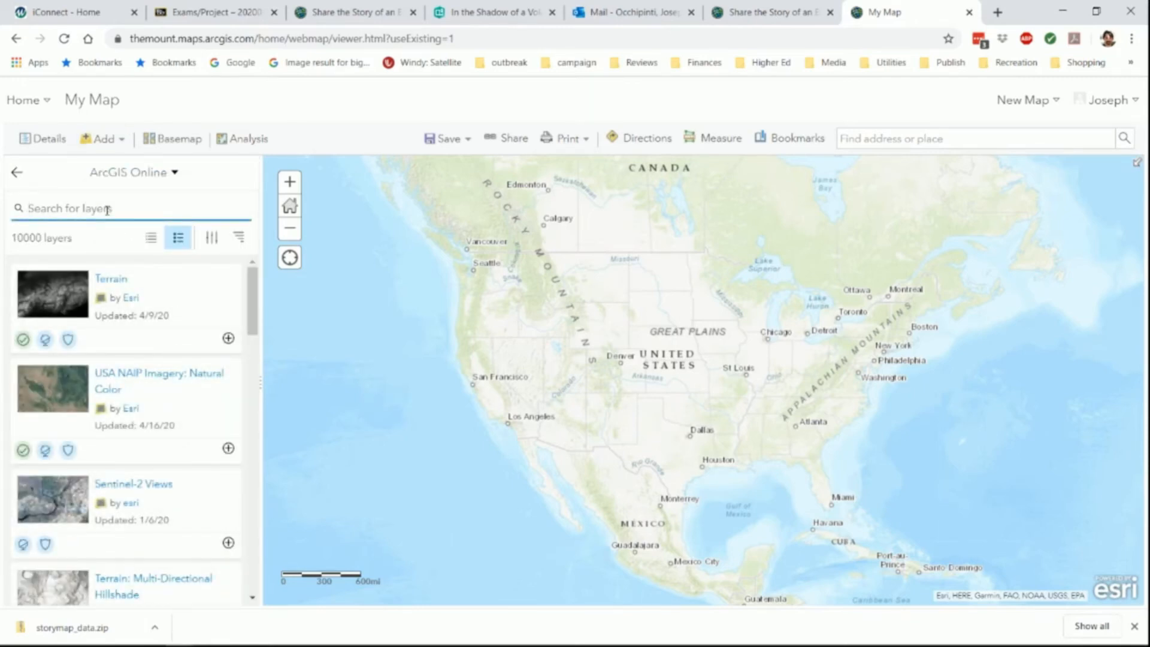
pyautogui.write('Santa Maria Volcano Data owner:RossDonihue')
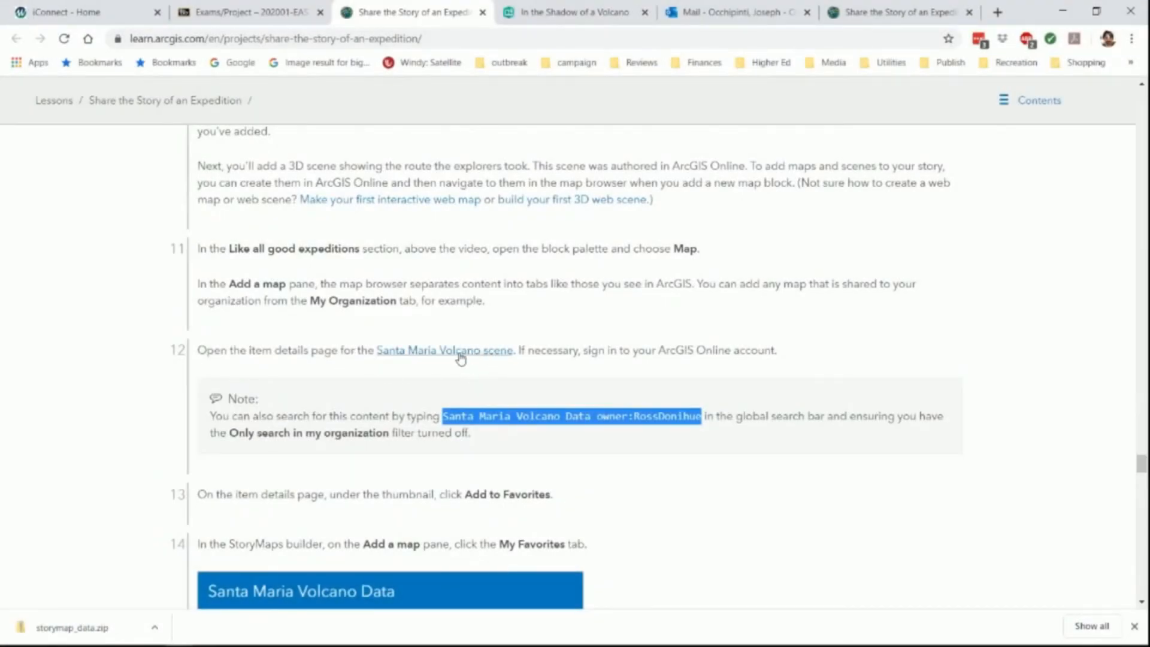
# Open the Santa Maria Volcano scene's item page from the lesson's step 12, view it in Scene Viewer, and review steps 13 and 14
pyautogui.click(459, 353)
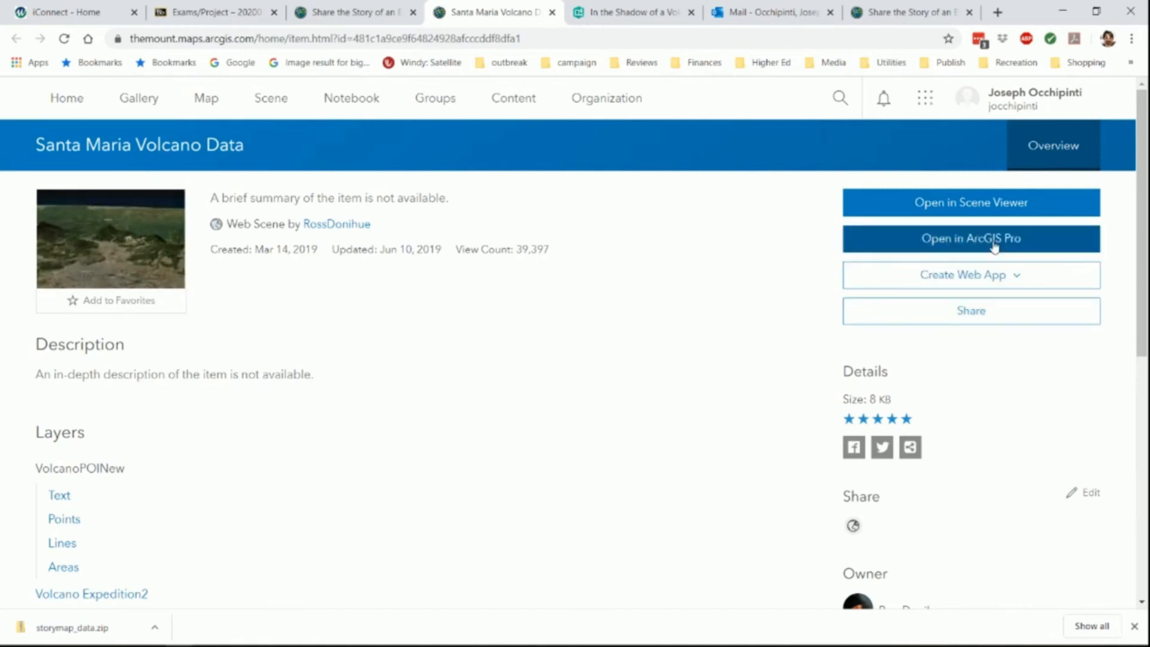
pyautogui.click(998, 206)
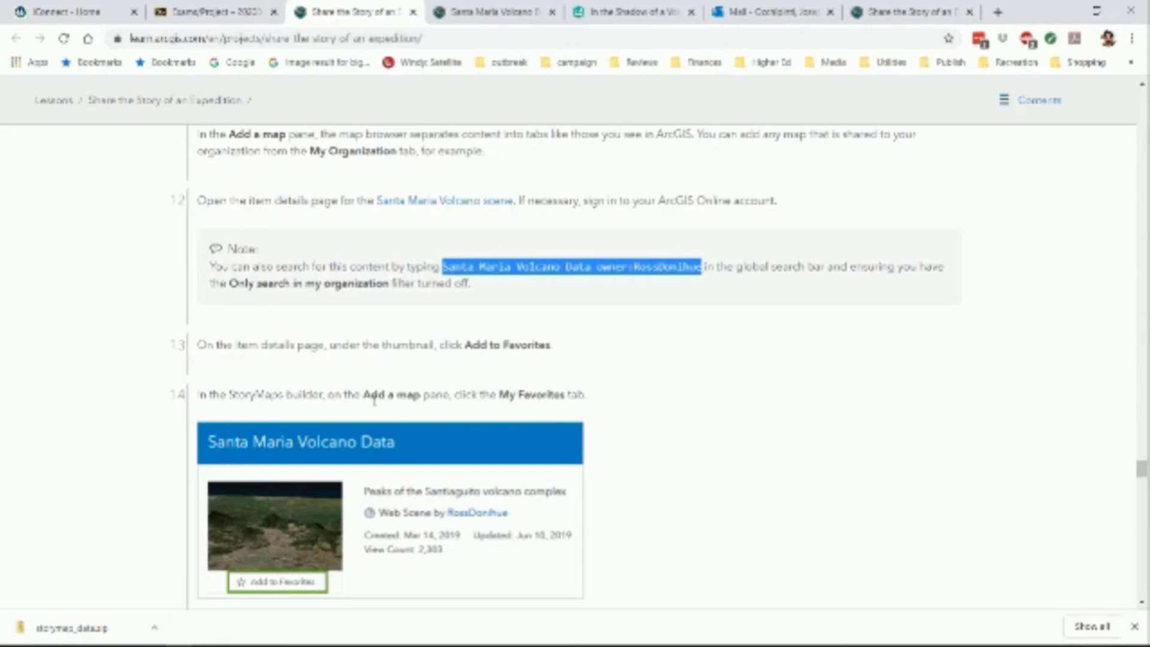
pyautogui.scroll(1, 365, 416)
pyautogui.scroll(-1, 352, 432)
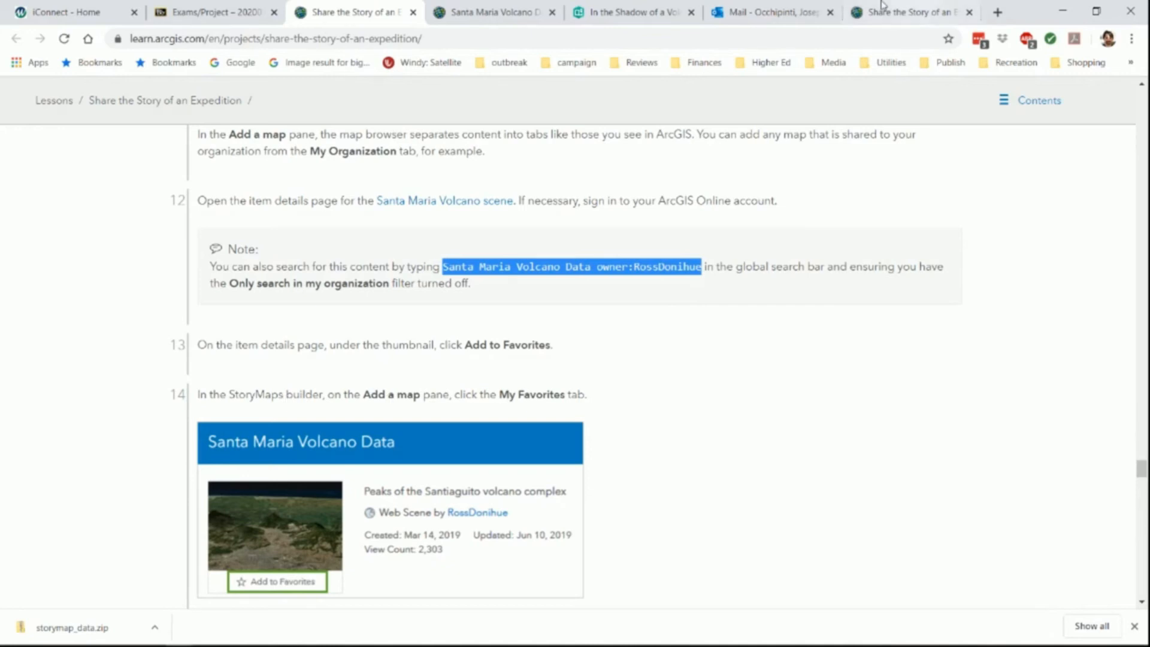
# Add the Santa Maria Volcano Data scene from the favorites as a new map block below the story's express map
pyautogui.click(632, 17)
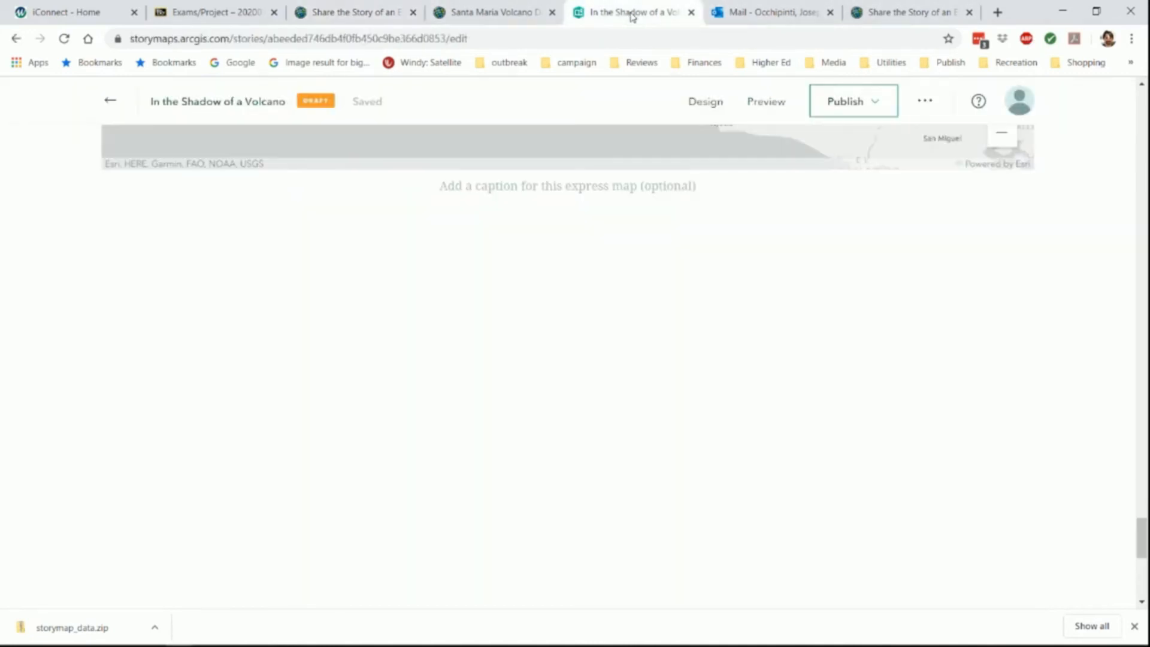
pyautogui.scroll(4, 501, 337)
pyautogui.scroll(-1, 403, 359)
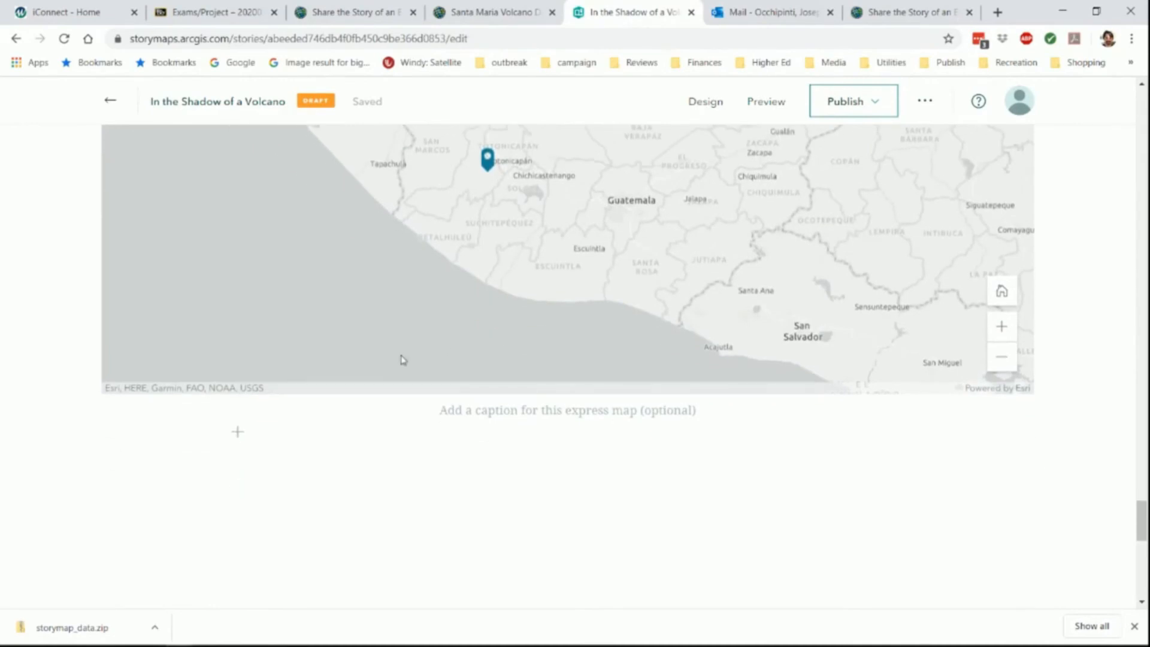
pyautogui.click(237, 431)
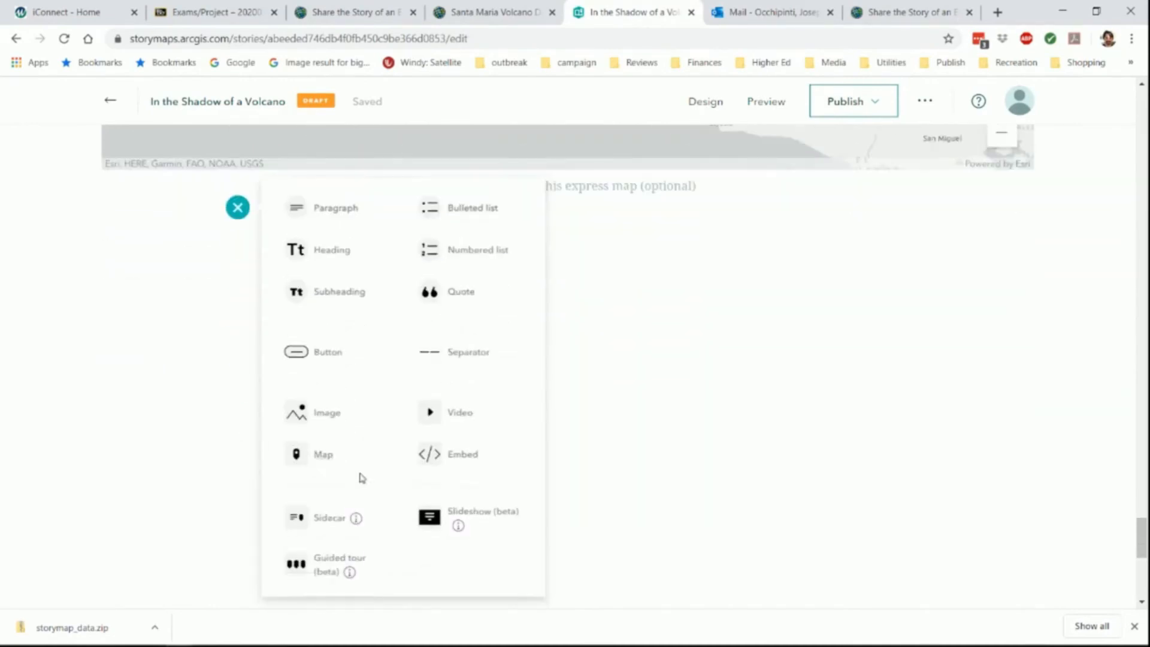
pyautogui.click(330, 462)
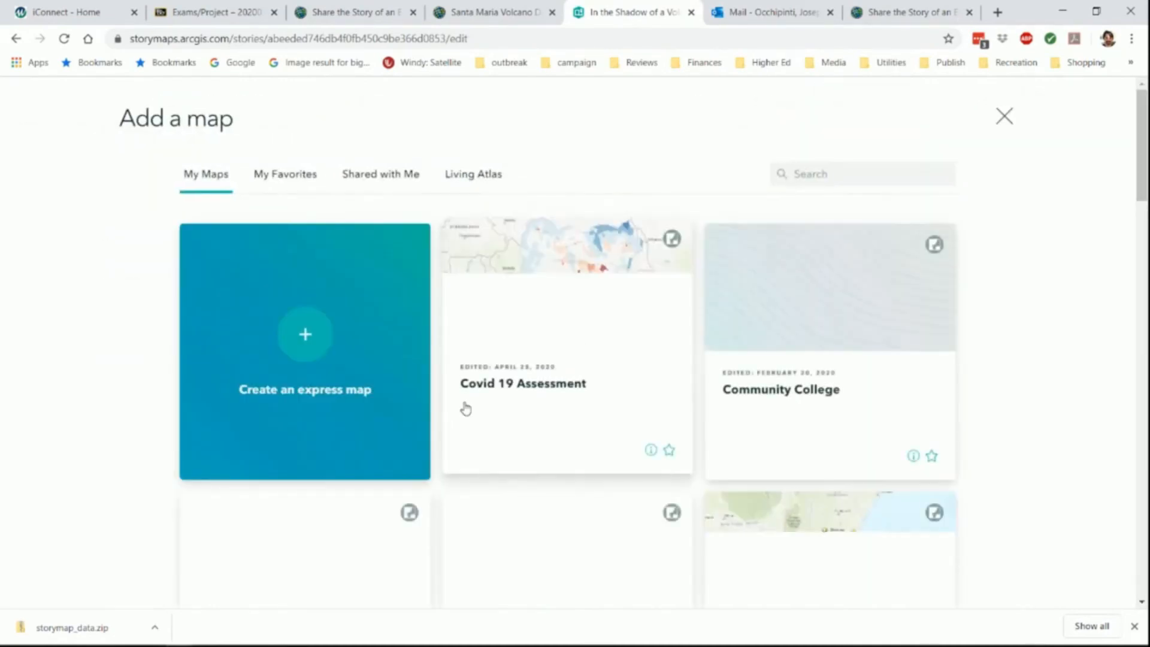
pyautogui.scroll(-3, 466, 408)
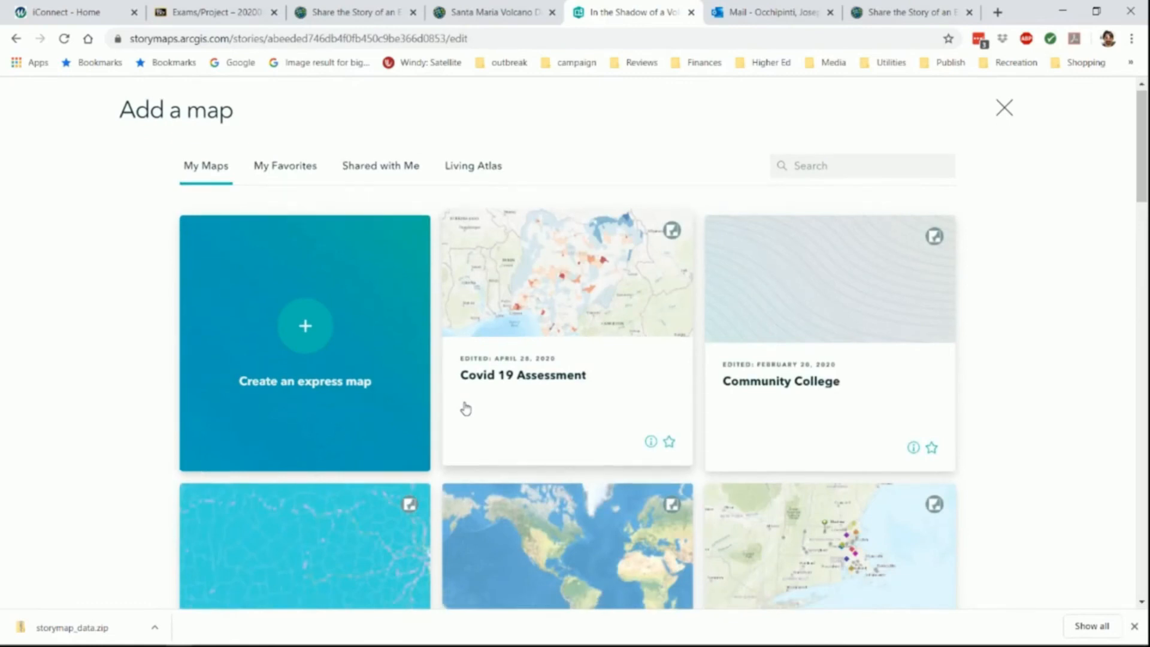
pyautogui.scroll(2, 525, 391)
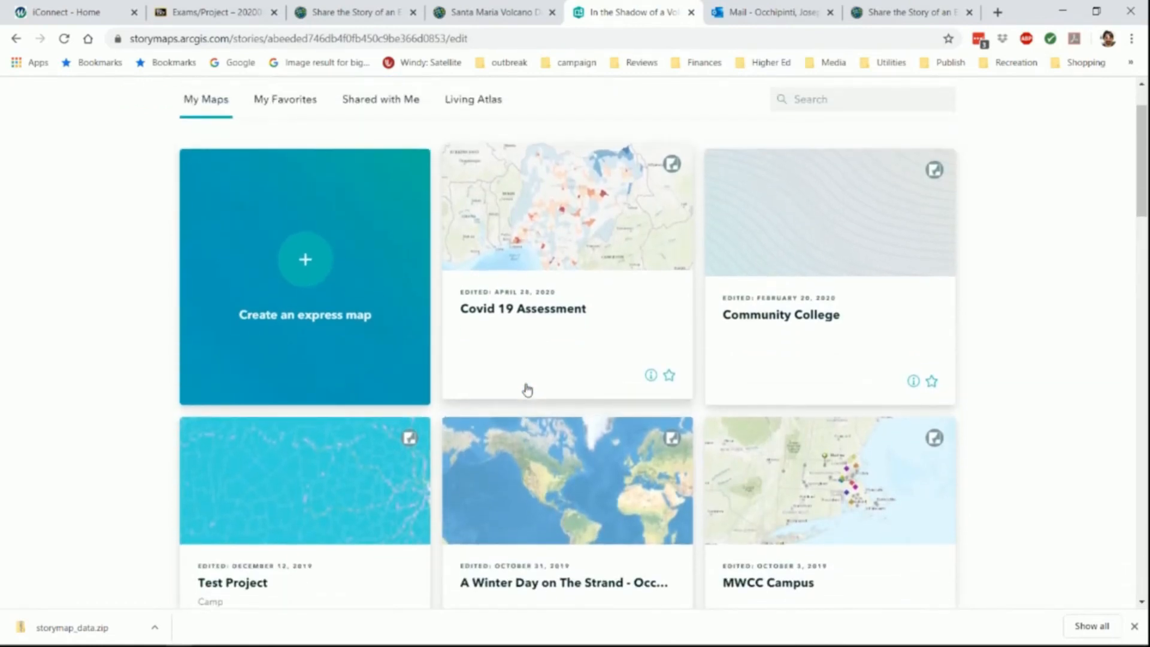
pyautogui.click(292, 101)
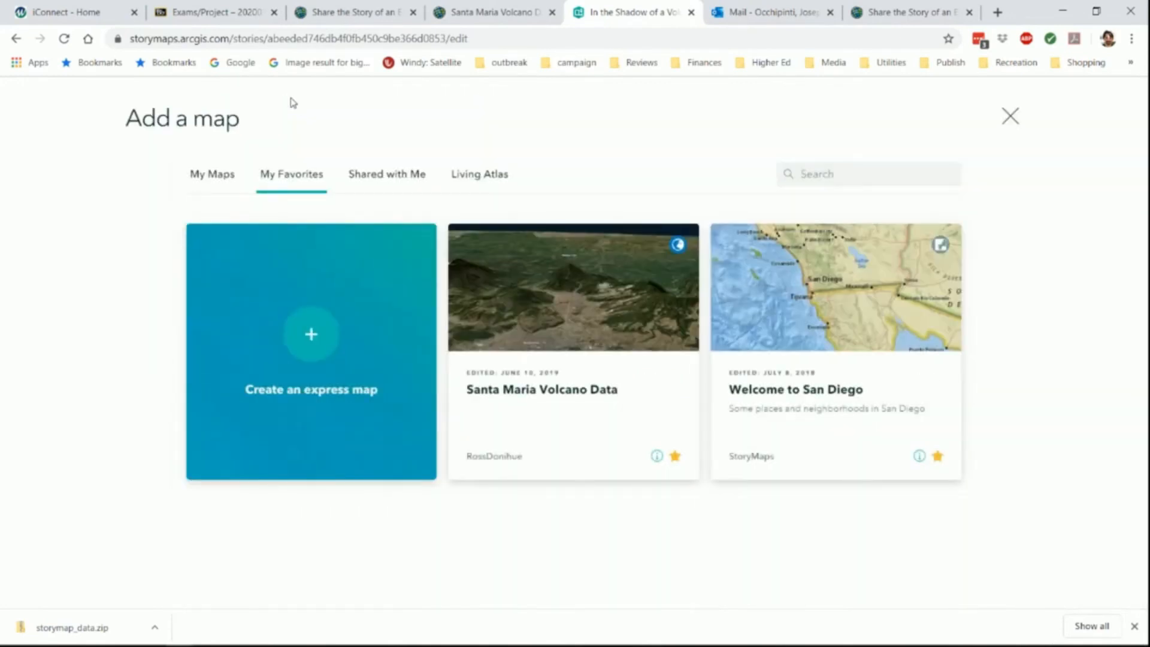
pyautogui.click(582, 315)
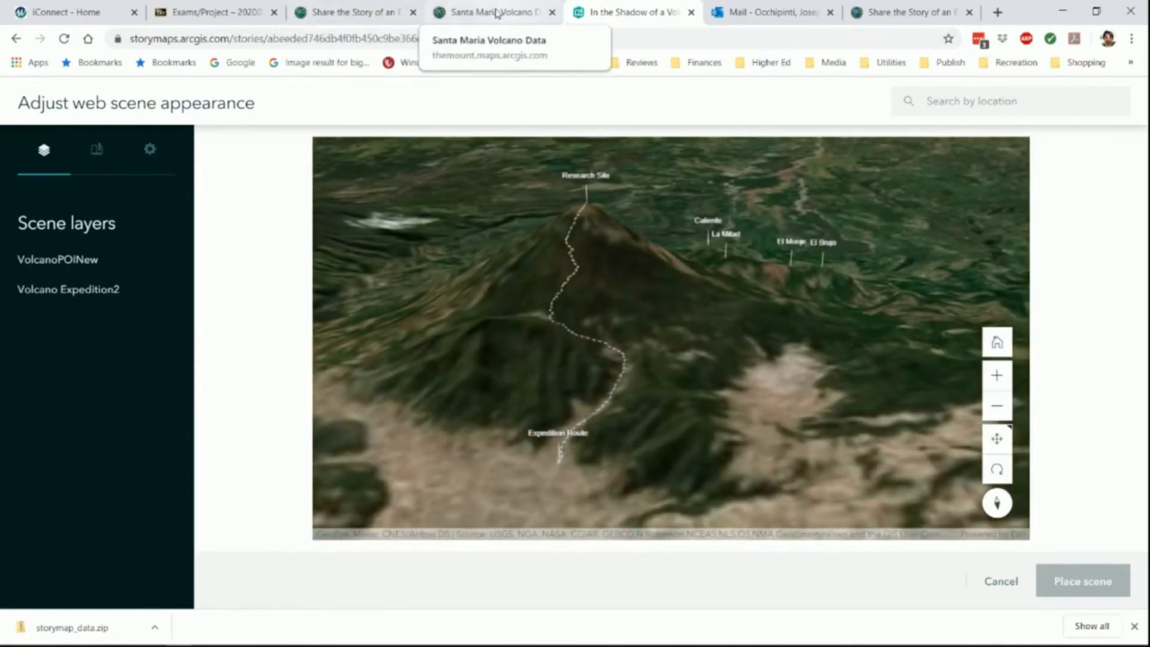
# Read lesson steps 15 and 16 on placing the scene, along with the first steps of the Review the story section
pyautogui.click(385, 16)
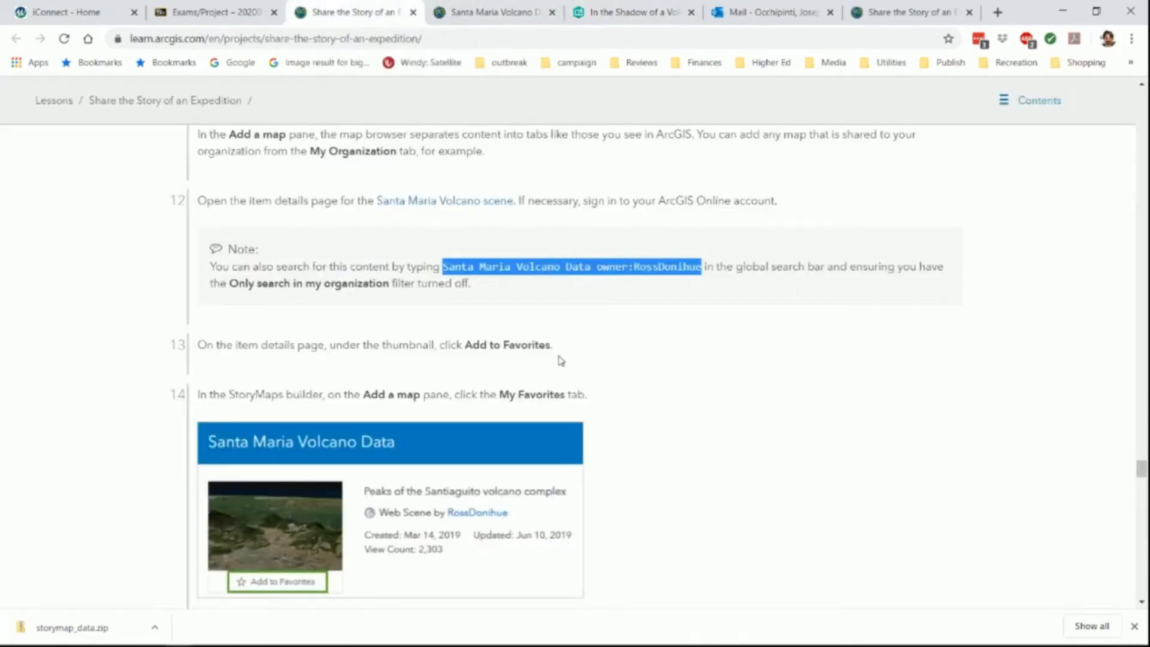
pyautogui.scroll(-6, 560, 360)
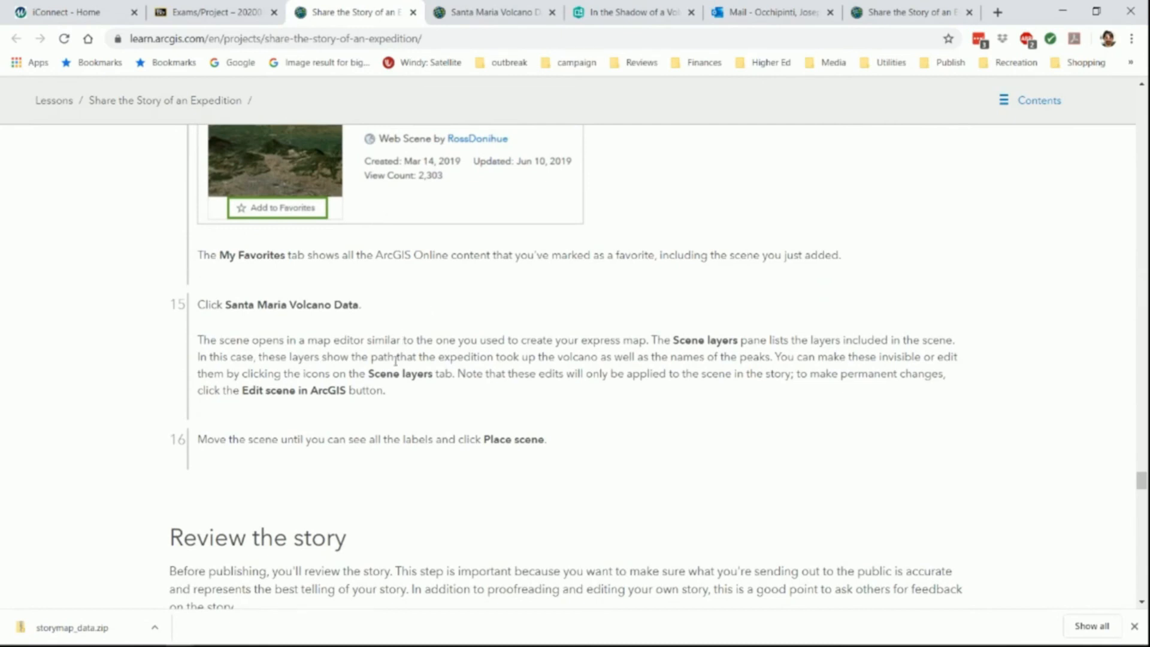
pyautogui.scroll(-1, 430, 401)
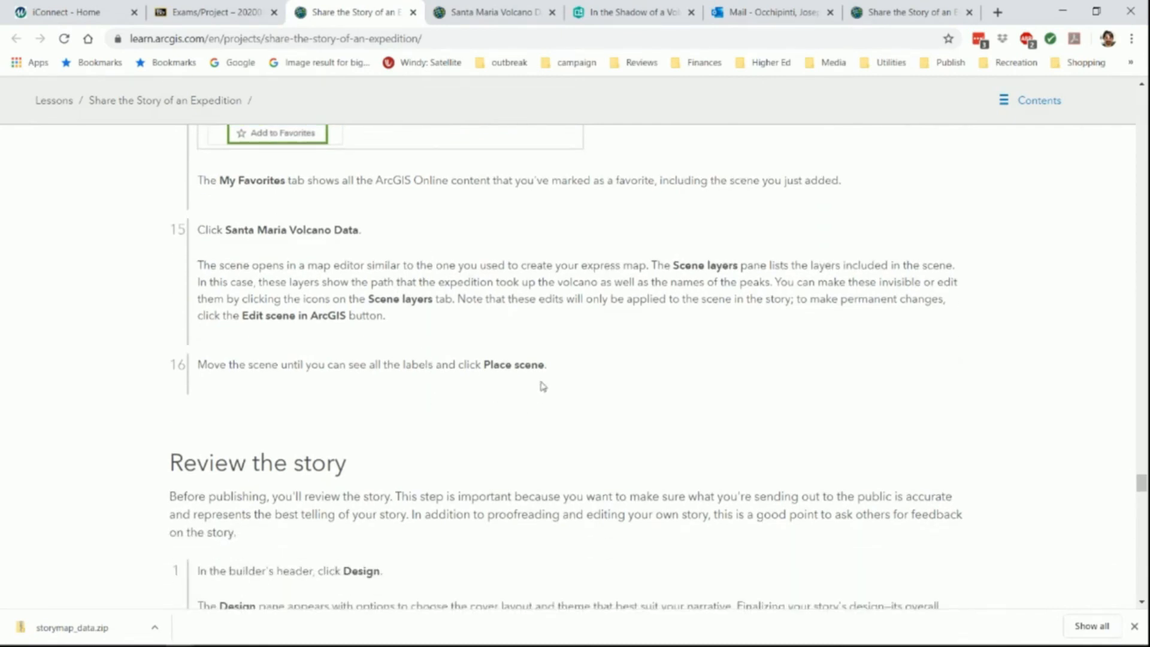
pyautogui.scroll(3, 446, 283)
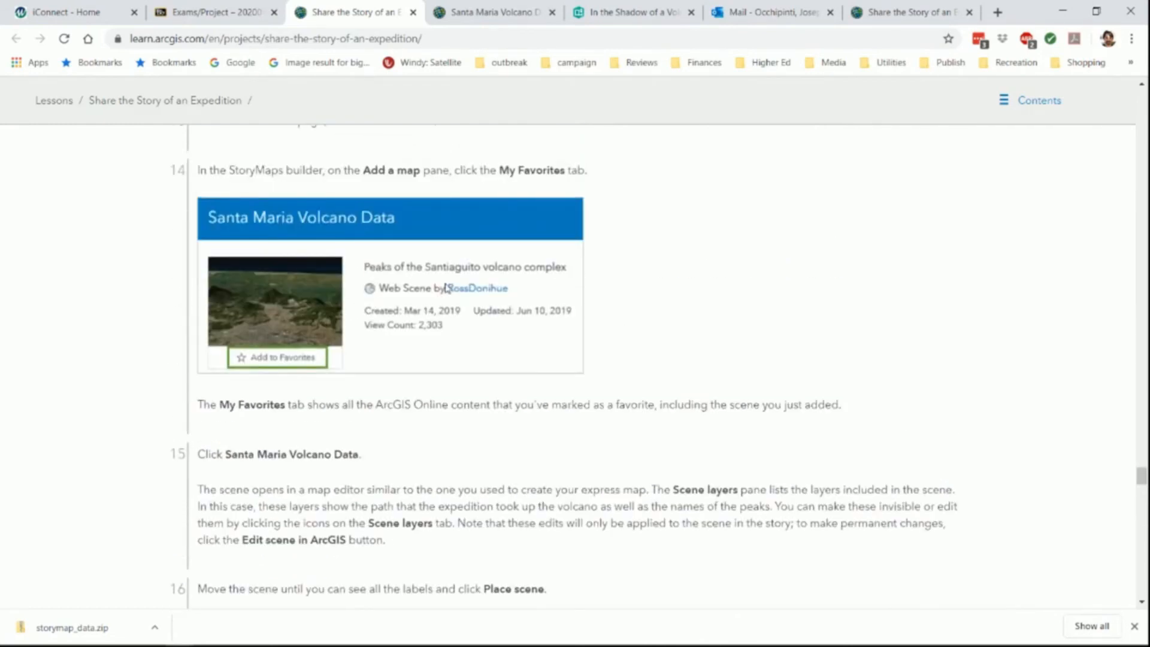
pyautogui.scroll(-12, 344, 469)
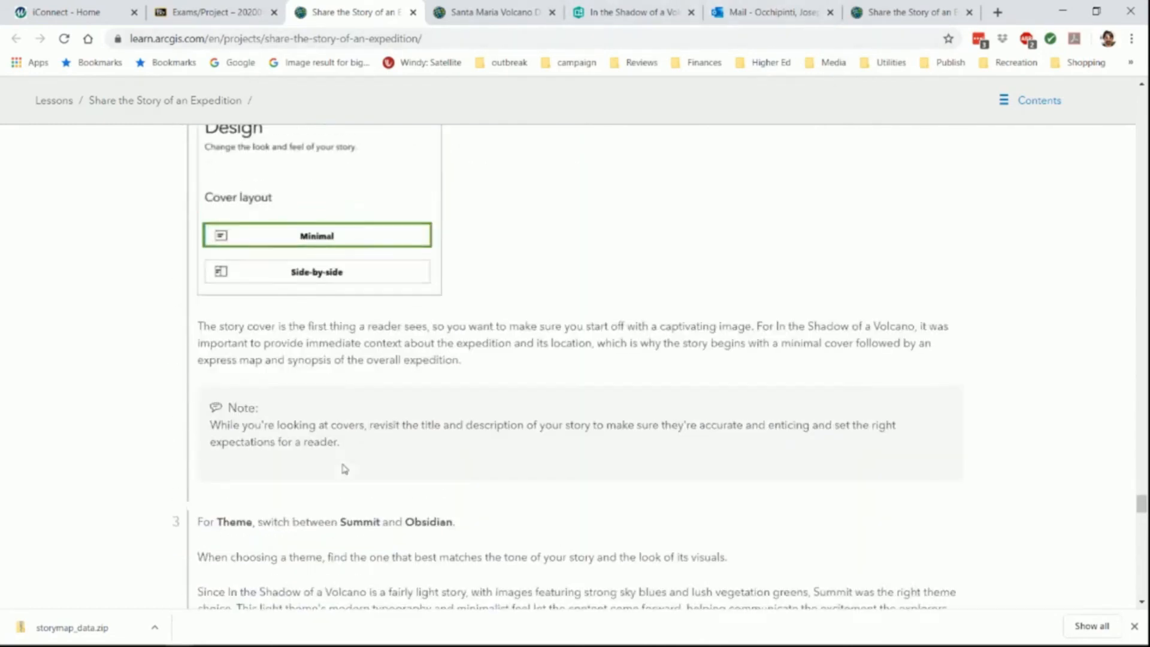
pyautogui.scroll(3, 345, 469)
pyautogui.scroll(3, 345, 468)
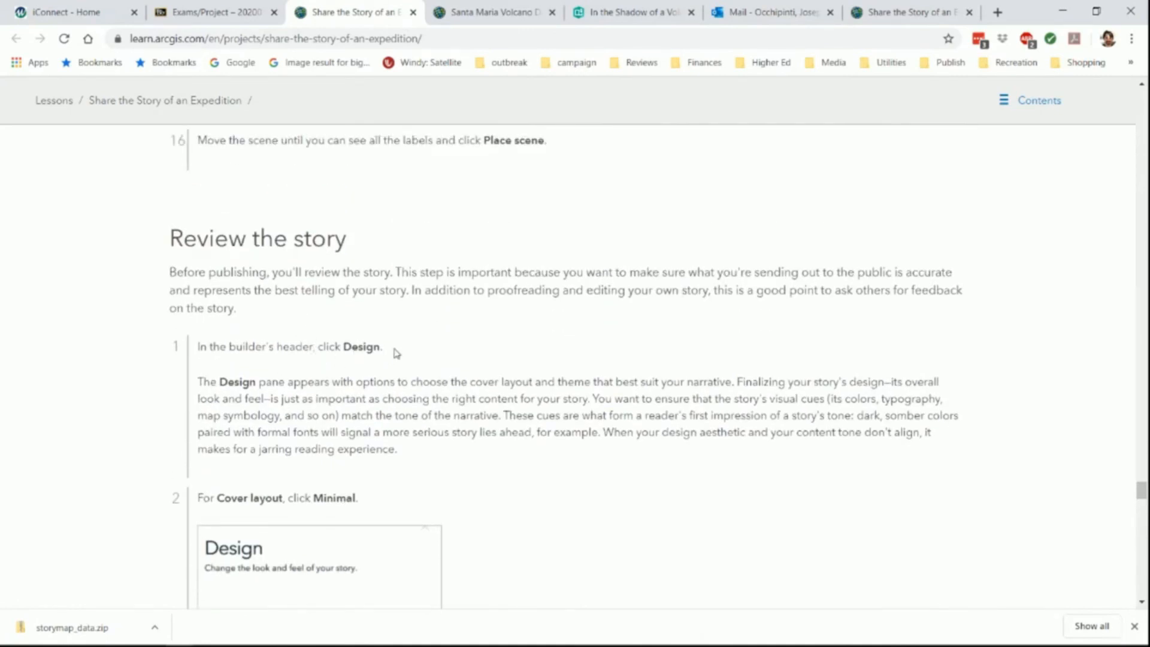
# Open the story's design settings, check the lesson's cover layout instruction, and set the cover to Minimal
pyautogui.click(616, 12)
pyautogui.click(702, 107)
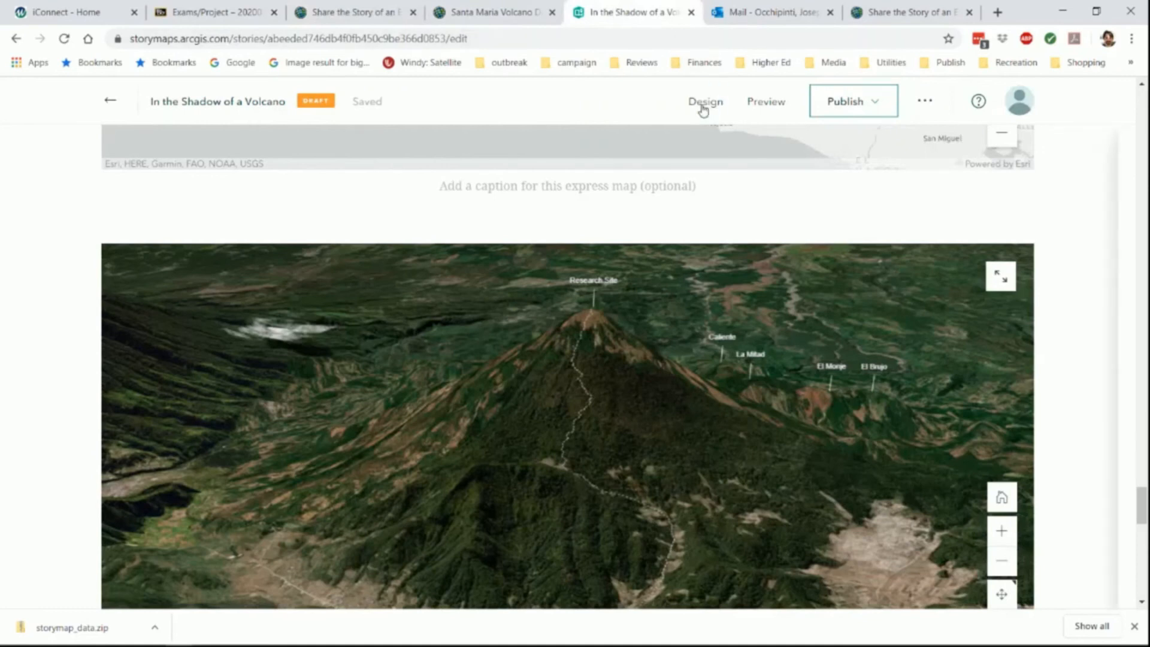
pyautogui.click(355, 12)
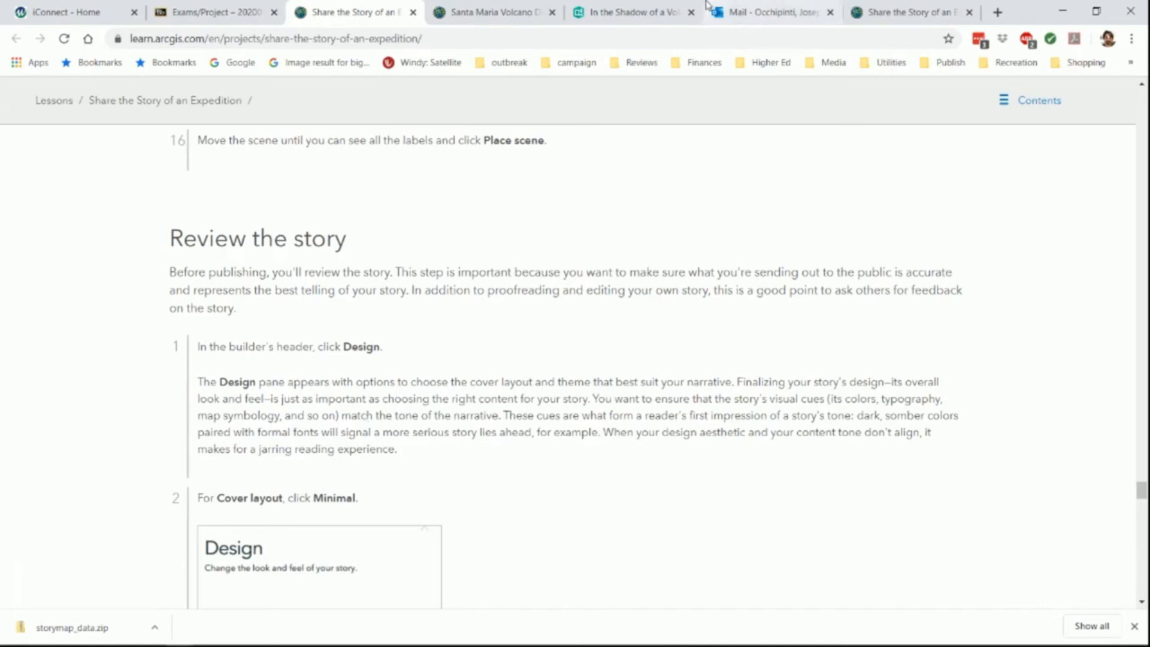
pyautogui.click(618, 12)
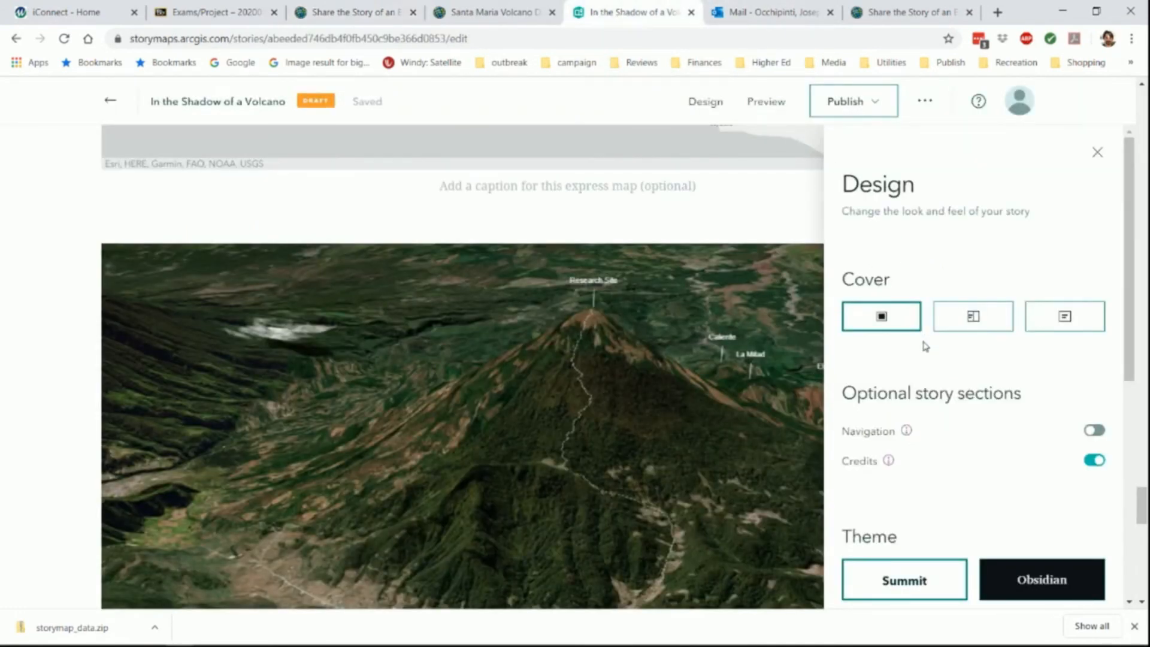
pyautogui.click(1071, 318)
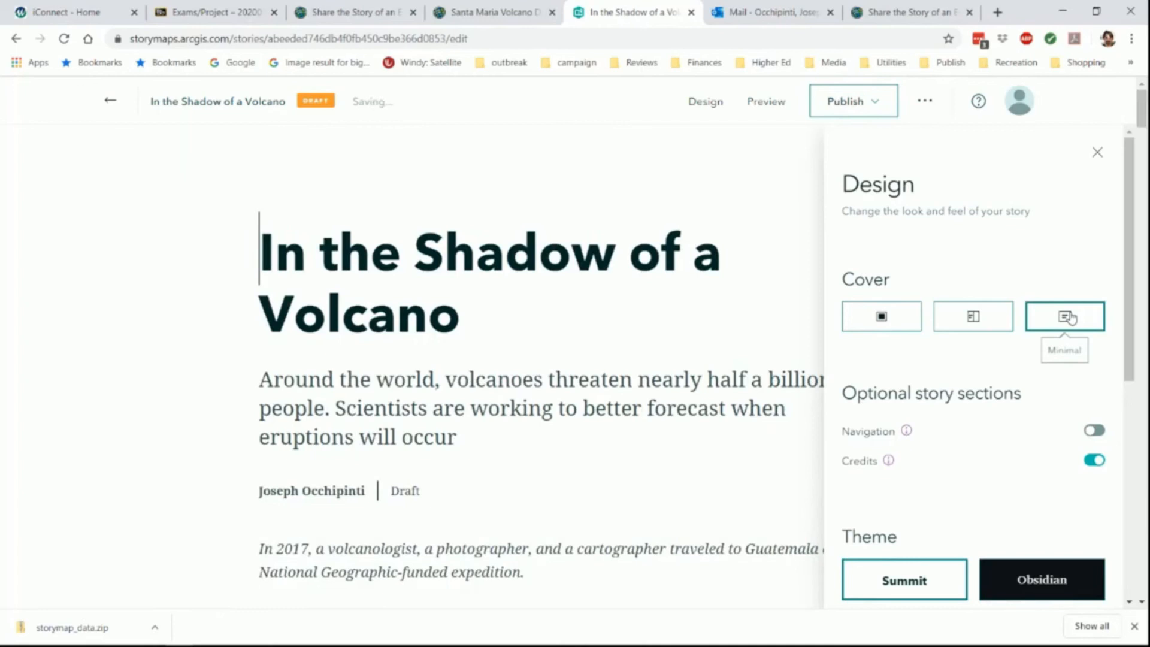
# Apply the Obsidian theme to the story
pyautogui.click(991, 576)
pyautogui.scroll(-1, 985, 530)
pyautogui.scroll(-5, 982, 491)
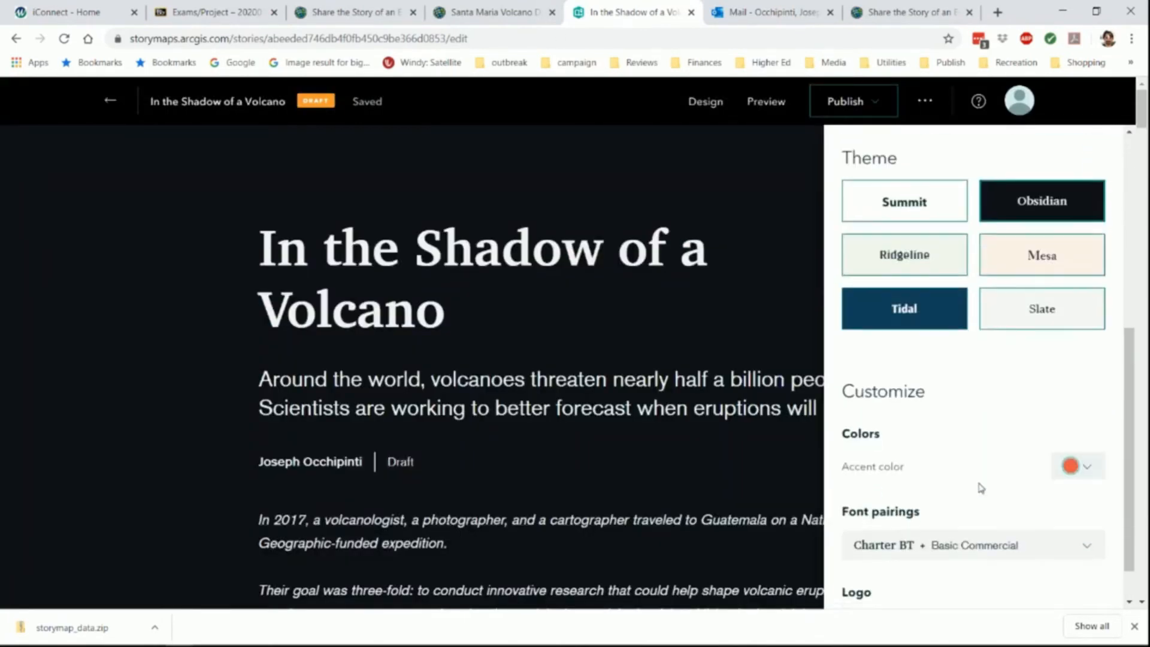
# Look over the accent color, font pairing and logo options for the story, then close the design settings
pyautogui.scroll(-1, 980, 488)
pyautogui.click(1087, 421)
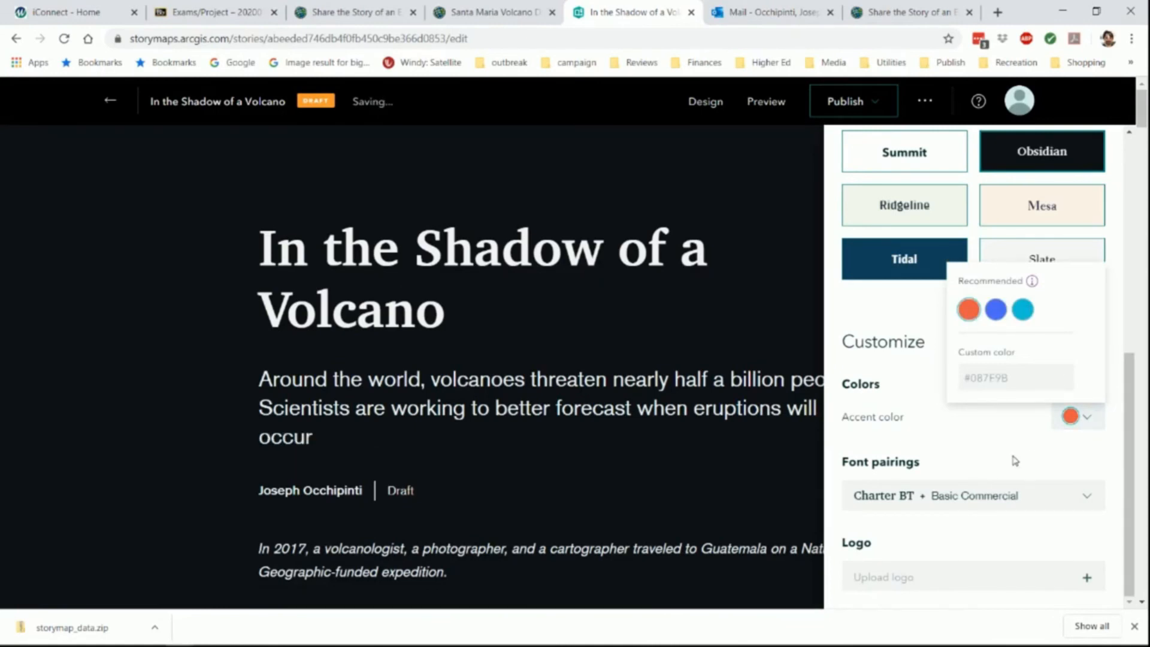
pyautogui.scroll(-3, 1014, 461)
pyautogui.scroll(-3, 1078, 521)
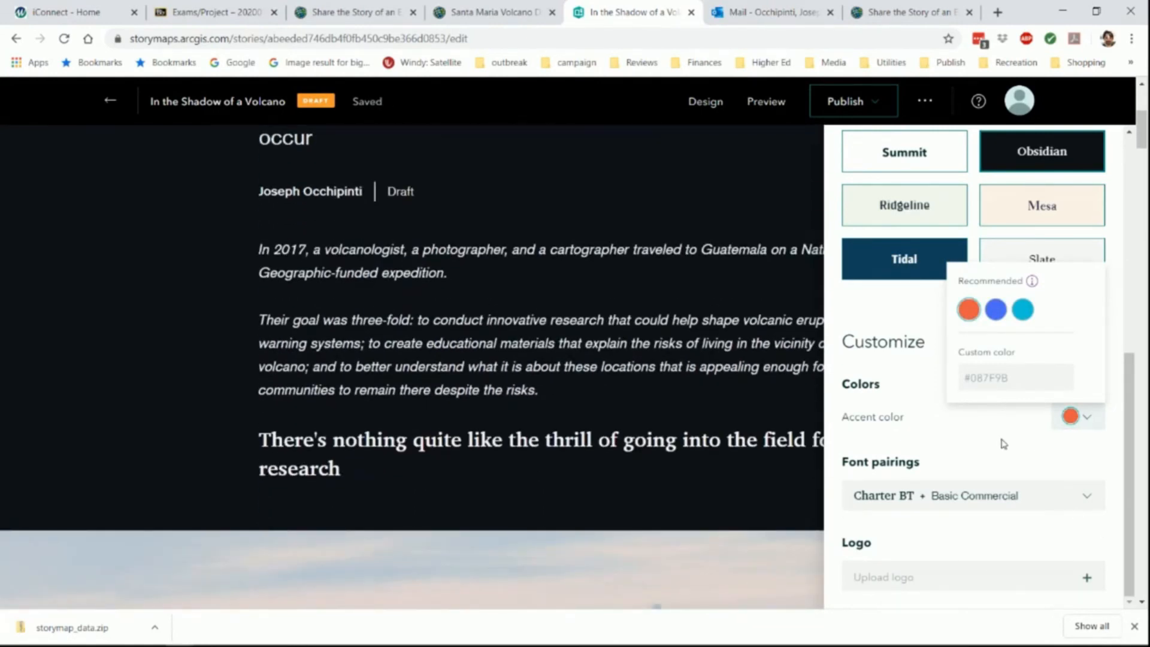
pyautogui.scroll(1, 947, 414)
pyautogui.click(925, 397)
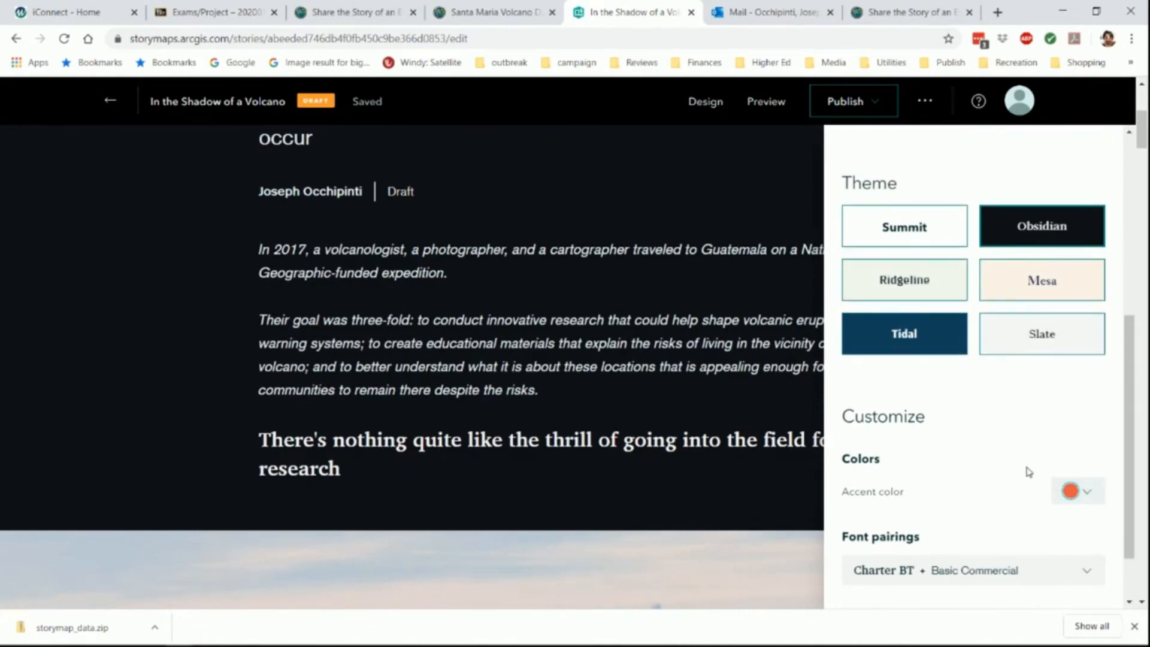
pyautogui.scroll(-1, 1022, 473)
pyautogui.scroll(6, 1022, 472)
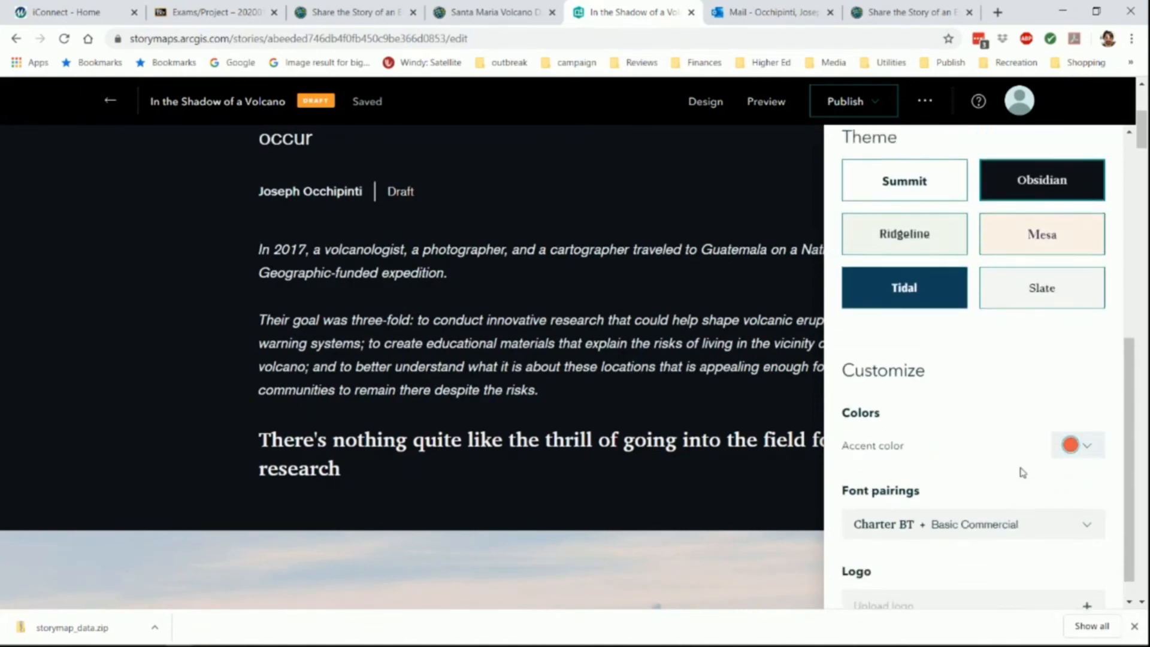
pyautogui.scroll(-1, 1022, 473)
pyautogui.scroll(1, 1054, 347)
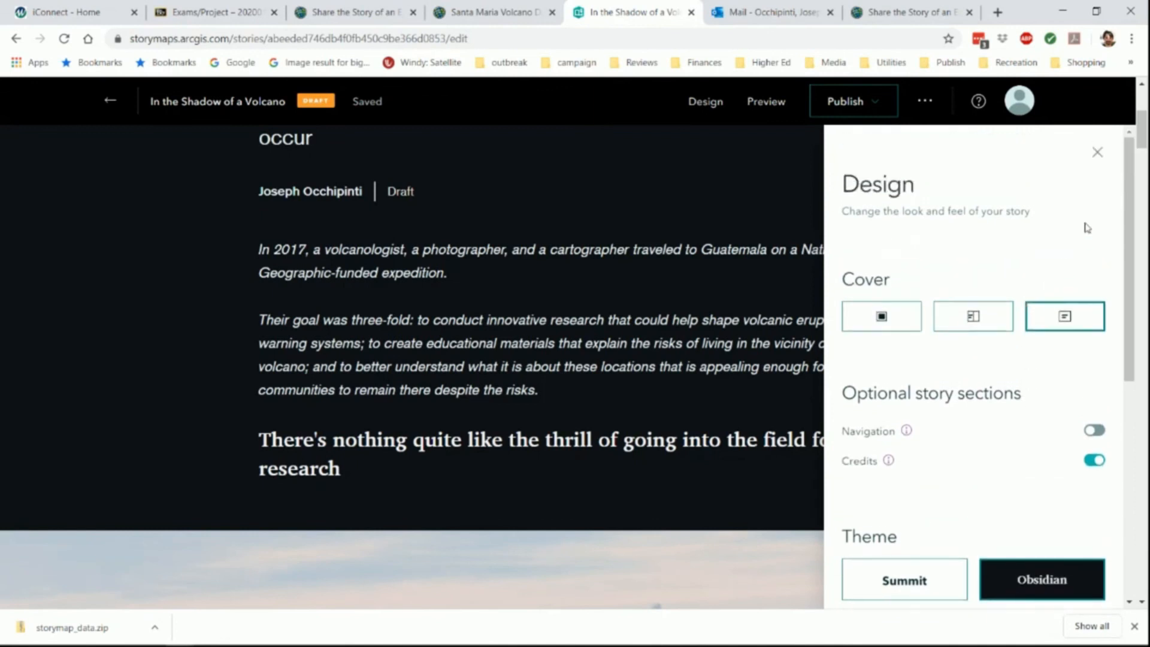
pyautogui.click(1096, 154)
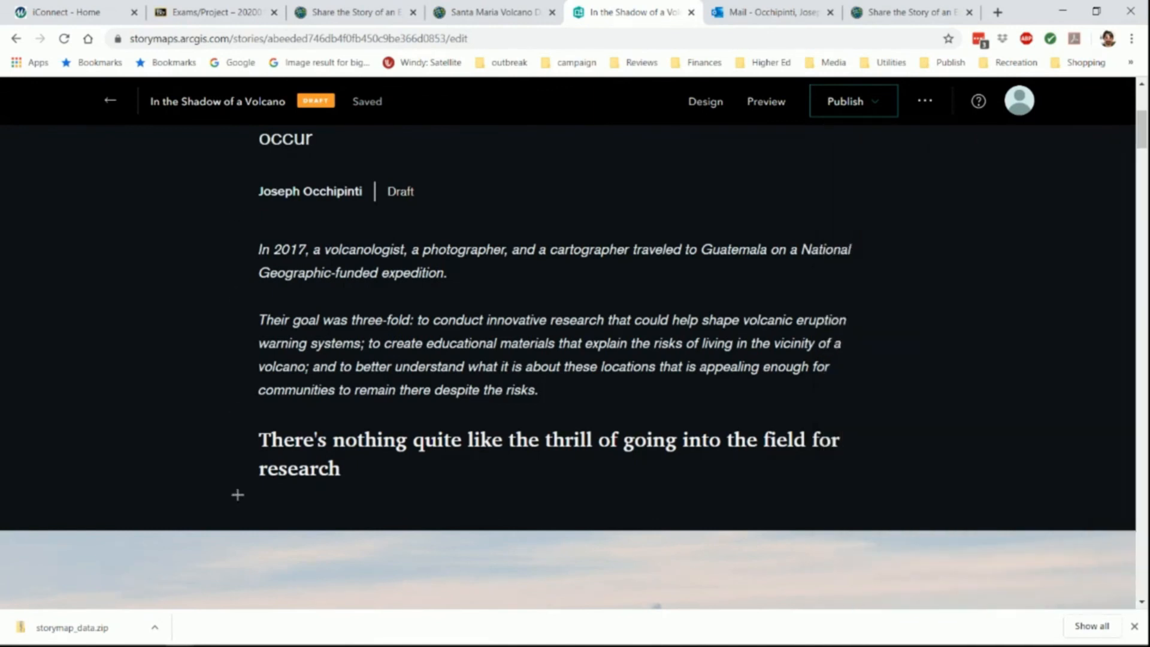
# Check the lesson's accent color and preview steps, then open the story in preview mode
pyautogui.click(366, 13)
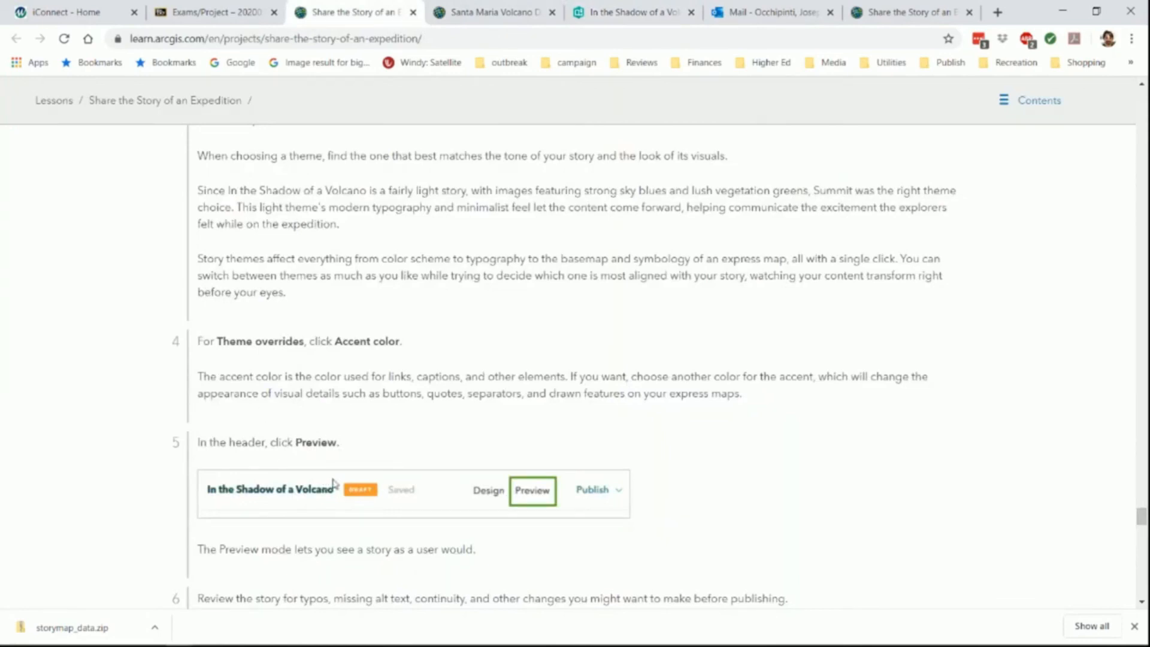
pyautogui.click(627, 15)
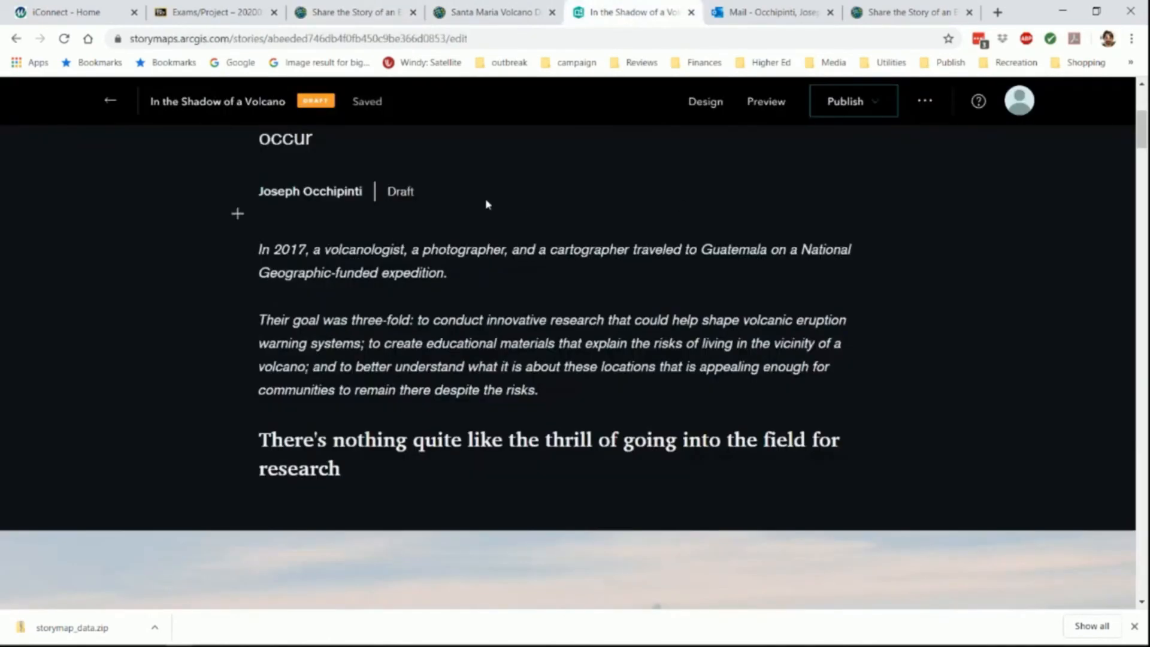
pyautogui.scroll(1, 476, 181)
pyautogui.click(779, 105)
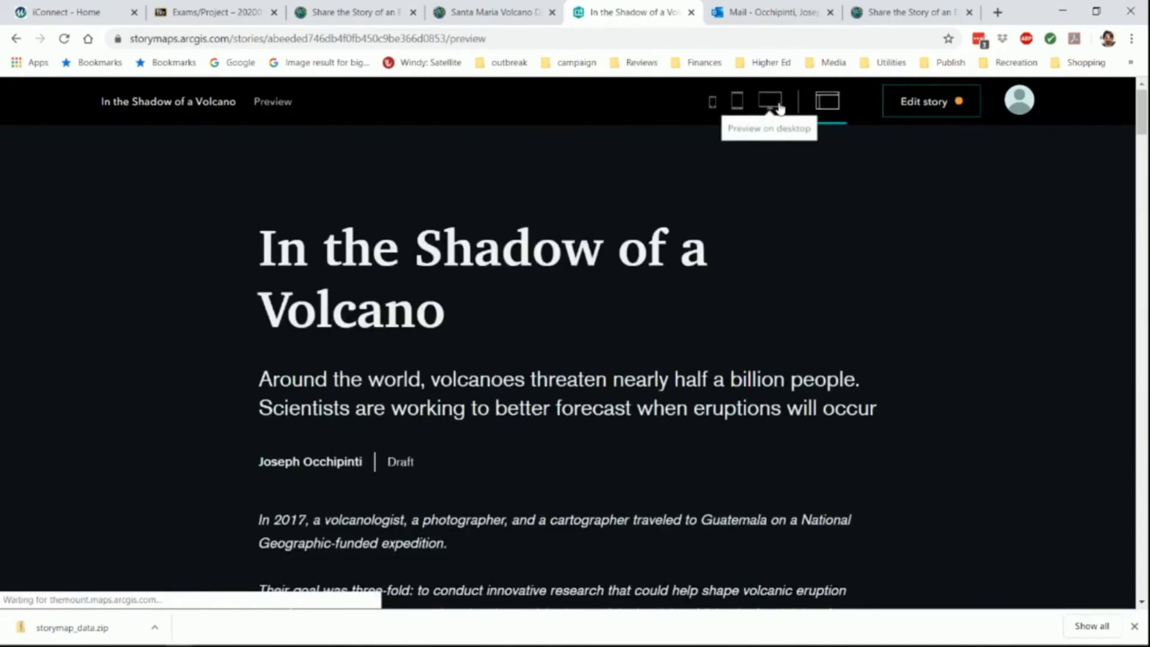
# Review the previewed story from its cover down to the express map and volcano scene, then return to editing
pyautogui.scroll(-15, 554, 322)
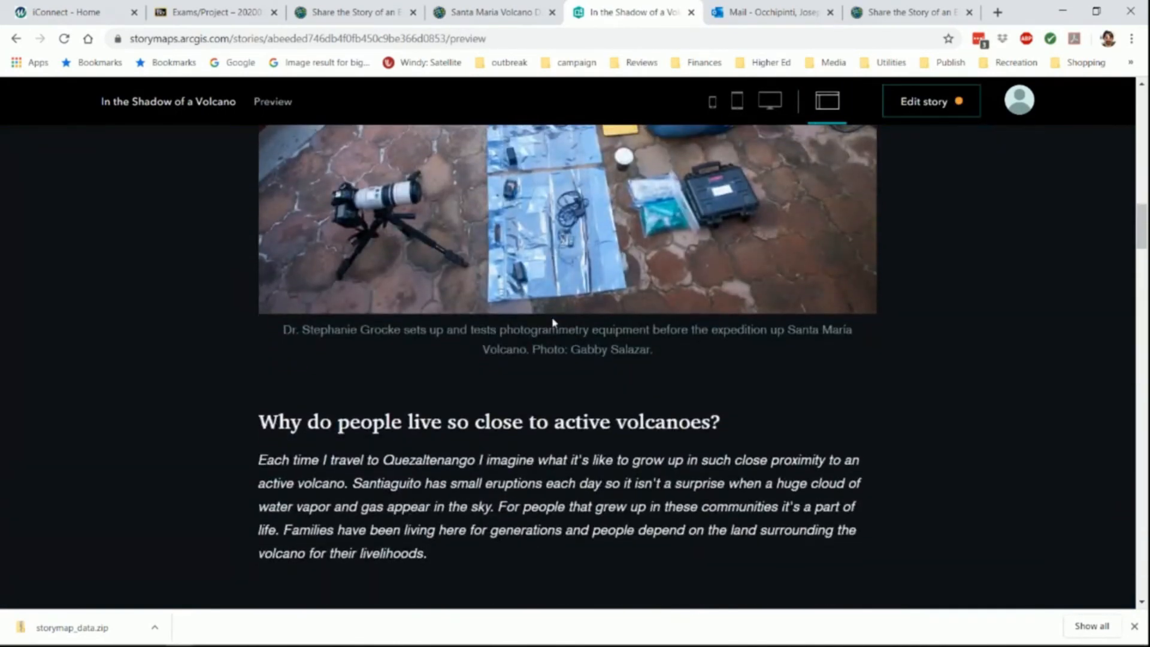
pyautogui.scroll(-15, 552, 322)
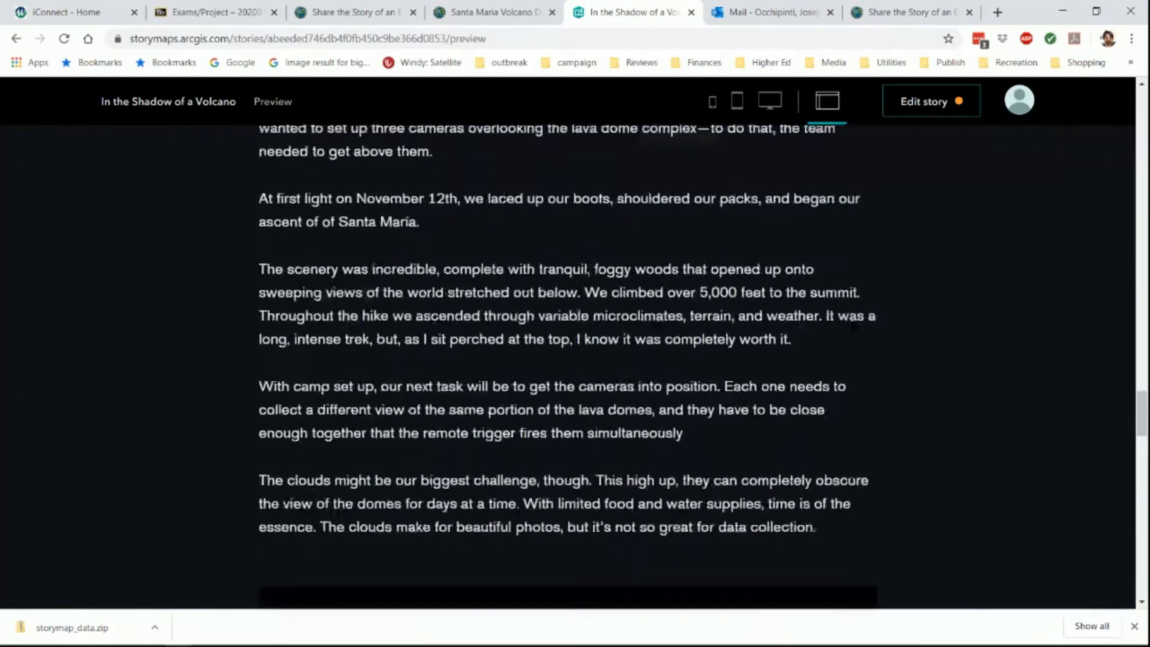
pyautogui.scroll(-15, 552, 323)
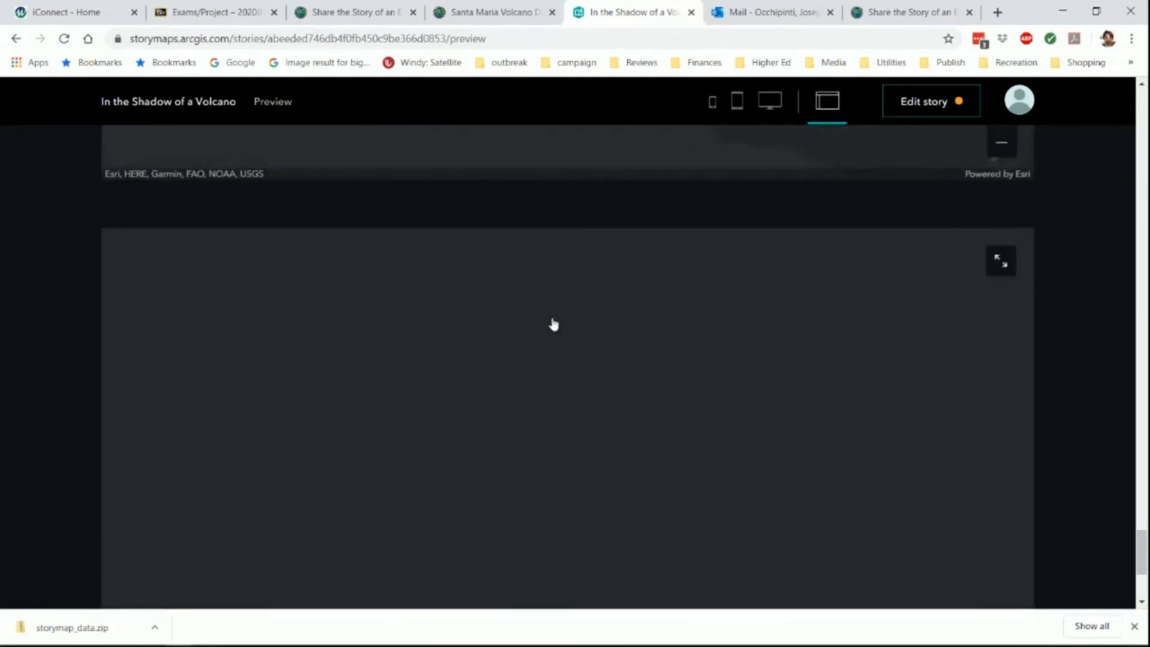
pyautogui.scroll(5, 552, 322)
pyautogui.scroll(-6, 552, 322)
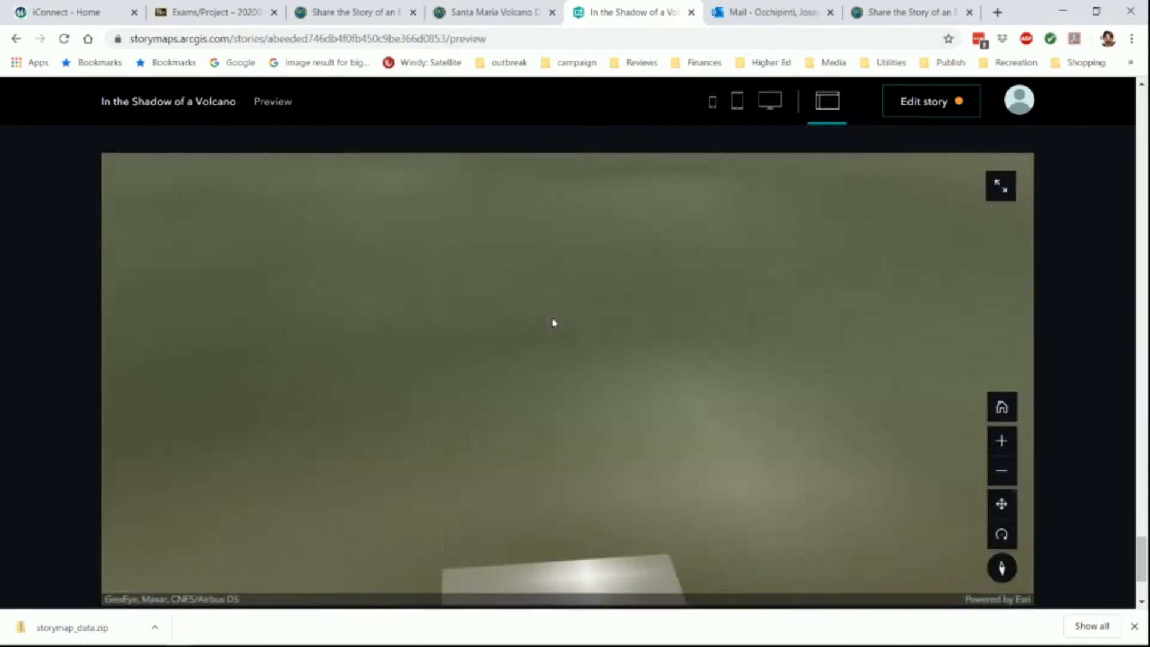
pyautogui.scroll(10, 552, 322)
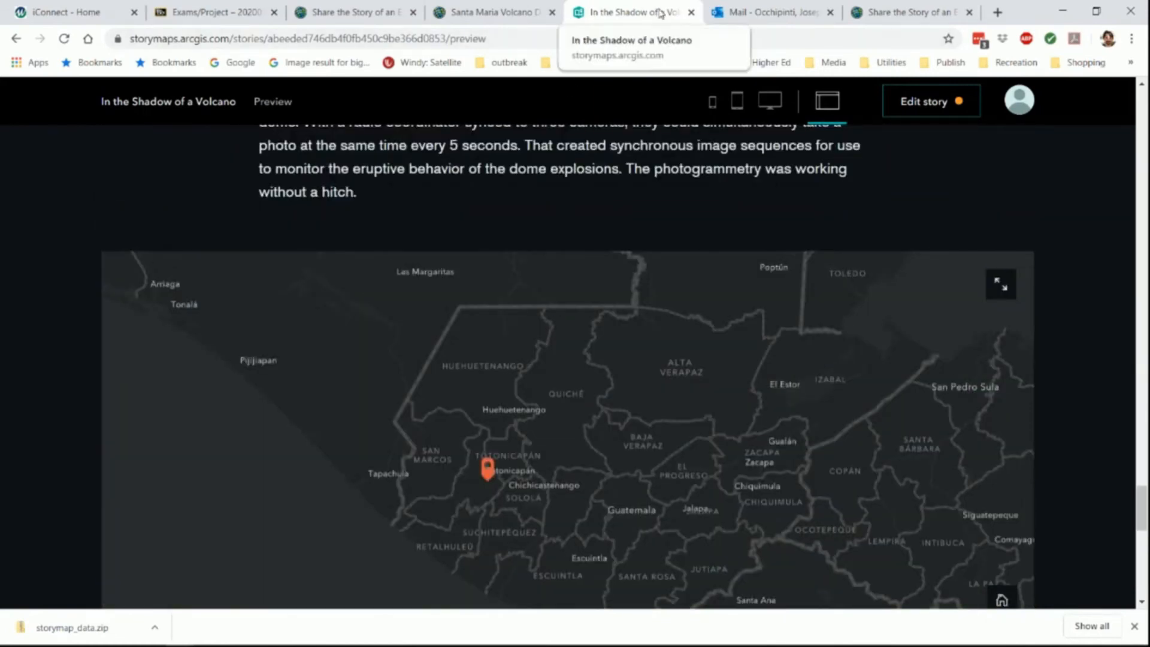
pyautogui.moveTo(1141, 497); pyautogui.dragTo(1061, 85)
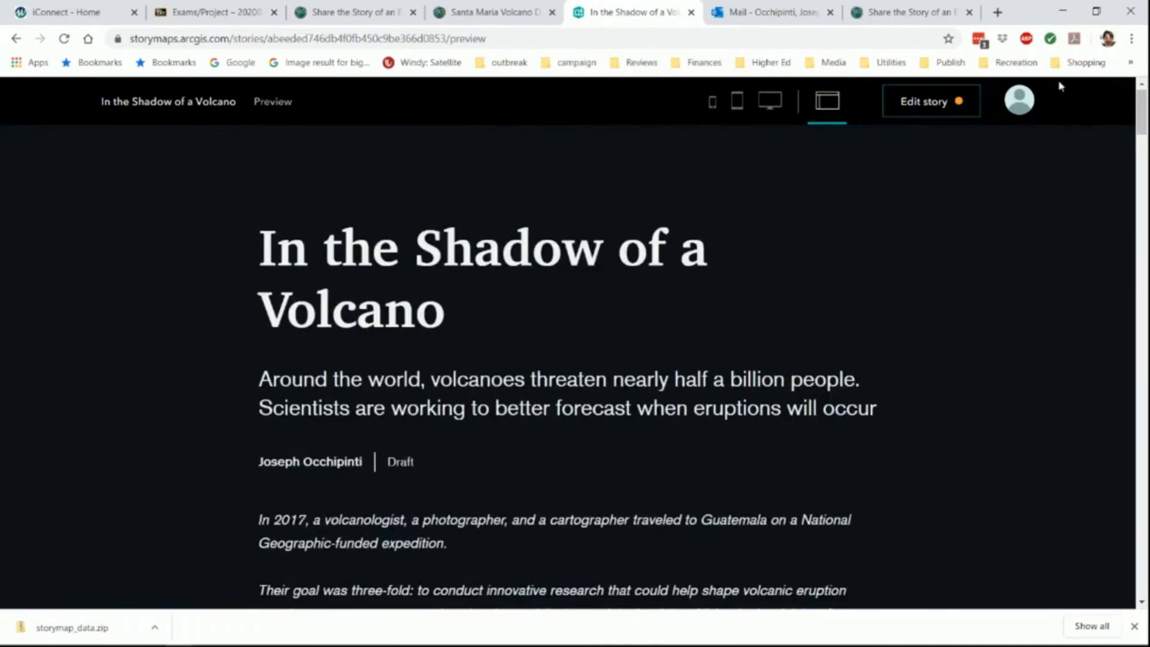
pyautogui.click(922, 103)
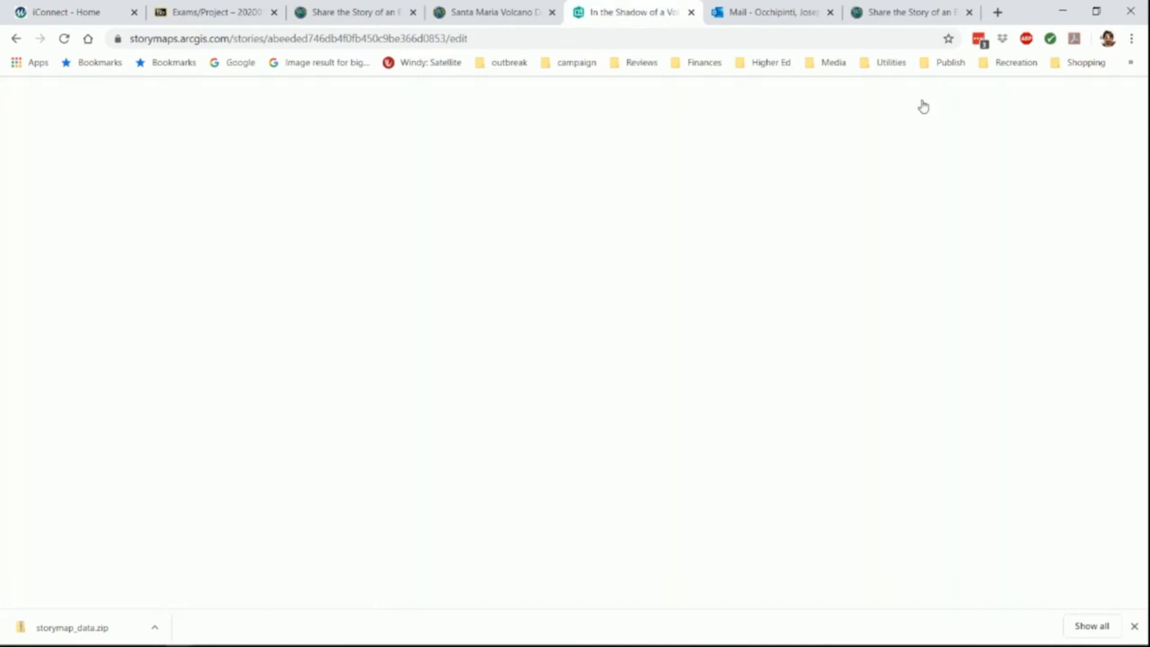
# Check the lesson's Publish and share instructions, then publish the In the Shadow of a Volcano story with sharing set to My organization
pyautogui.click(353, 12)
pyautogui.scroll(-5, 366, 489)
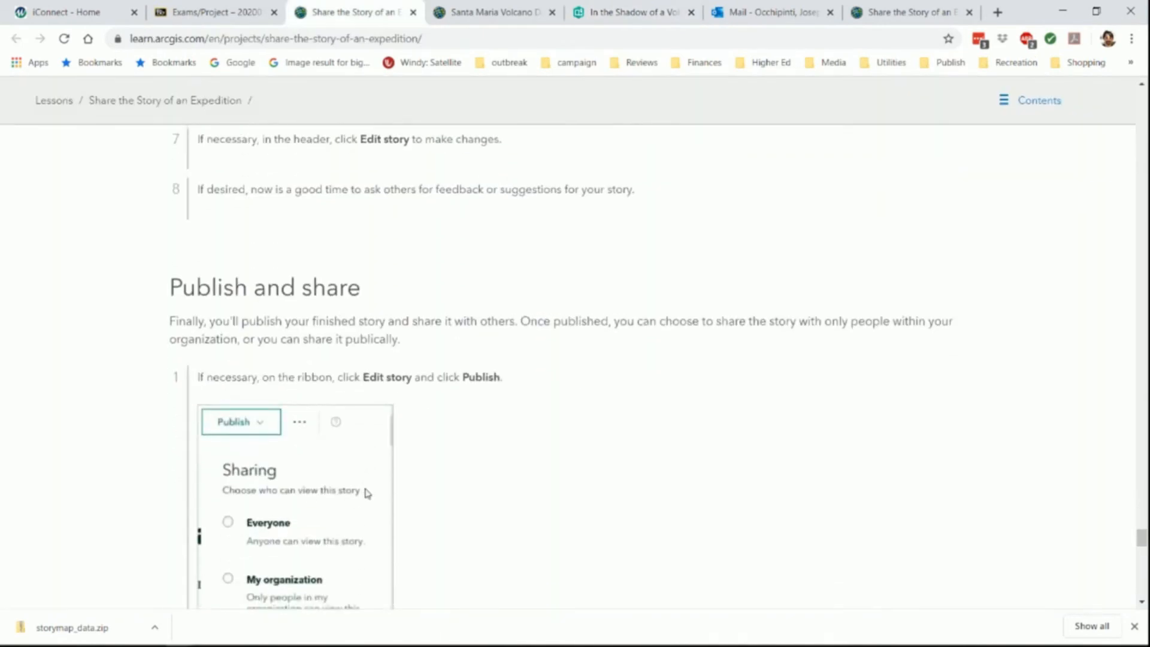
pyautogui.scroll(-3, 362, 486)
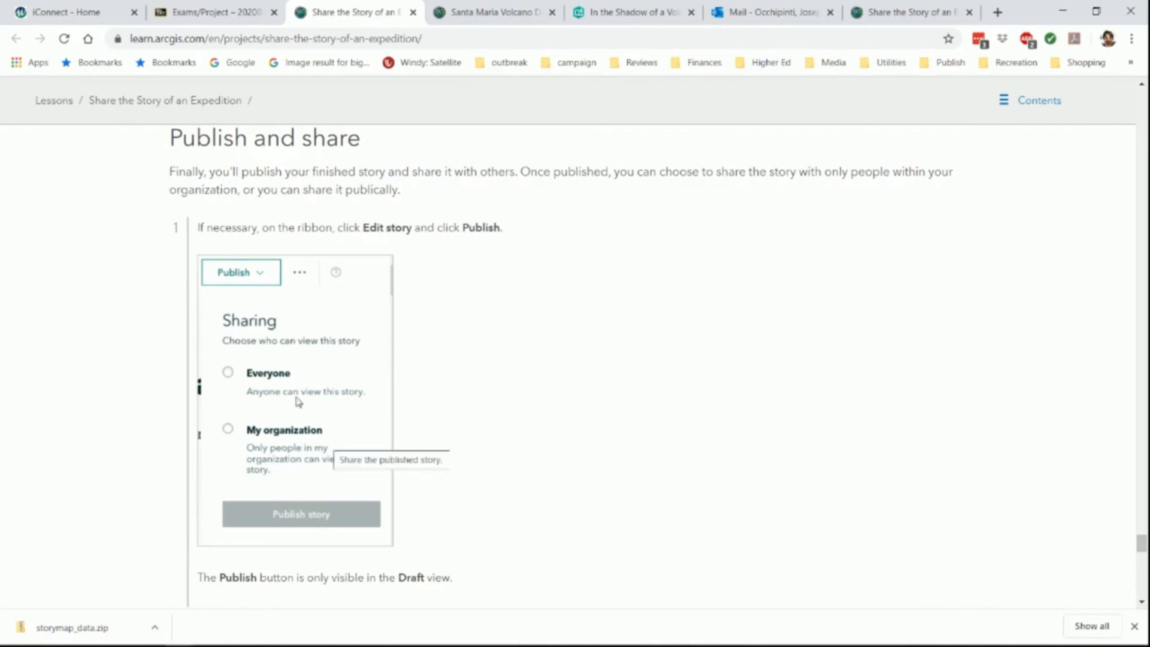
pyautogui.scroll(-4, 523, 470)
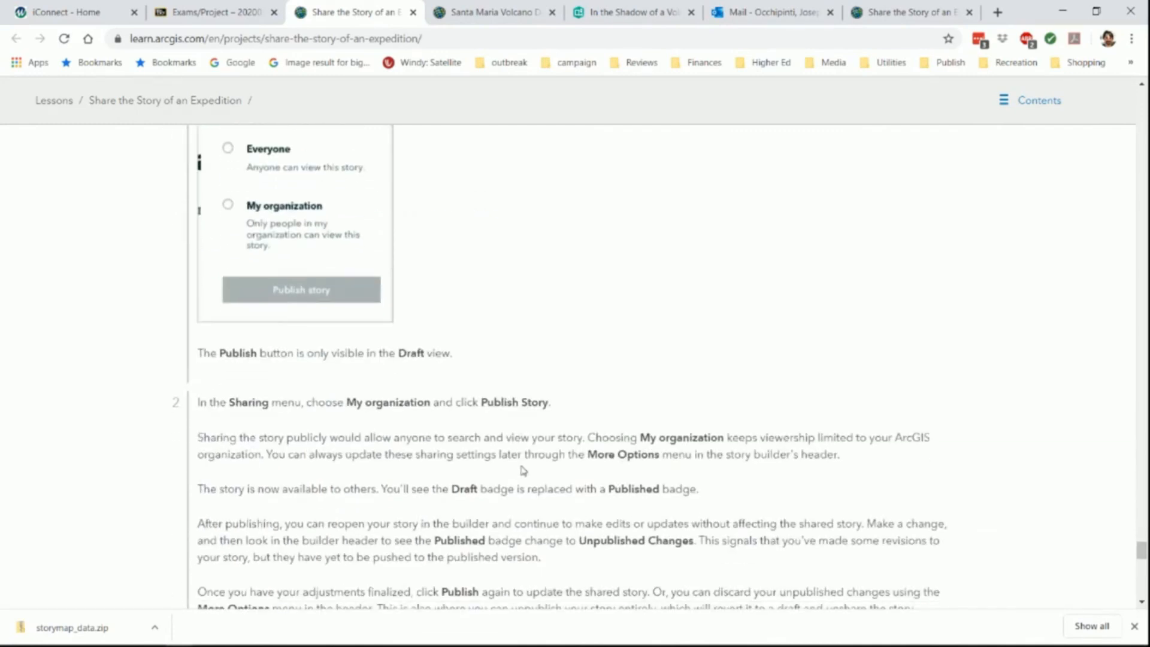
pyautogui.click(636, 12)
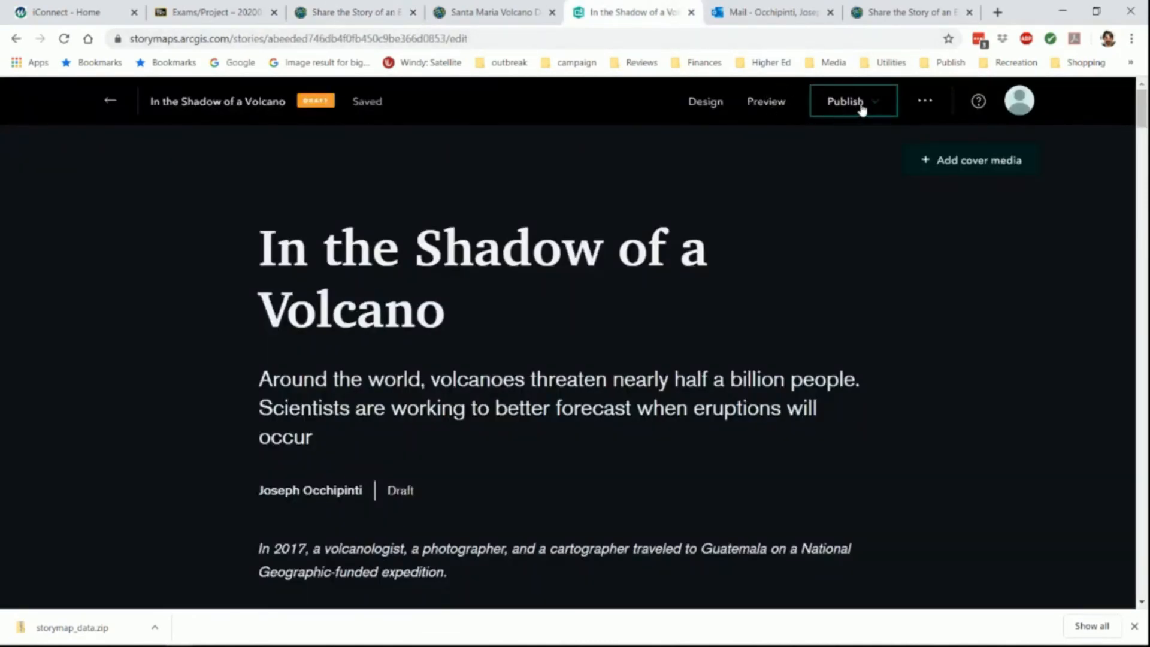
pyautogui.click(880, 106)
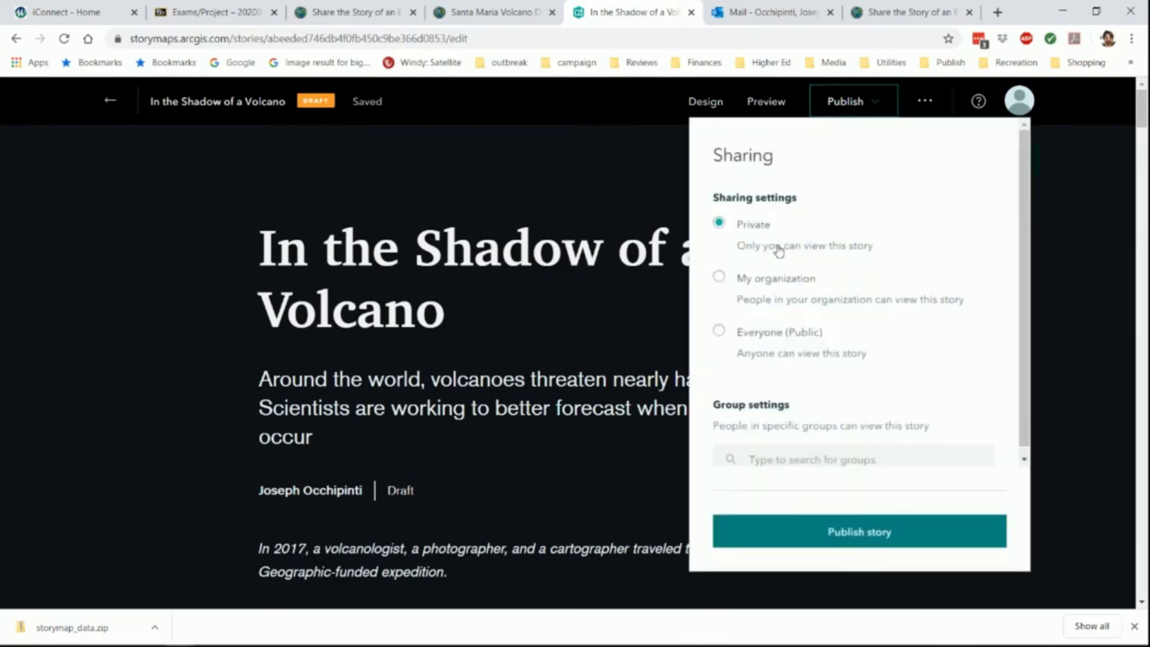
pyautogui.click(772, 288)
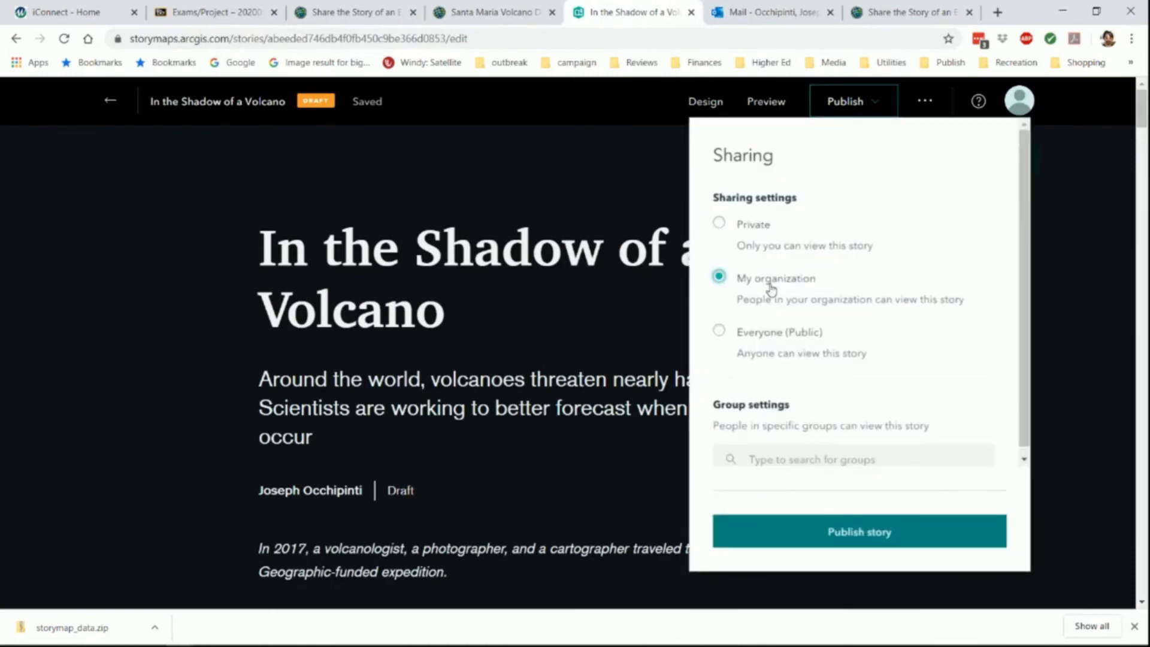
pyautogui.click(863, 533)
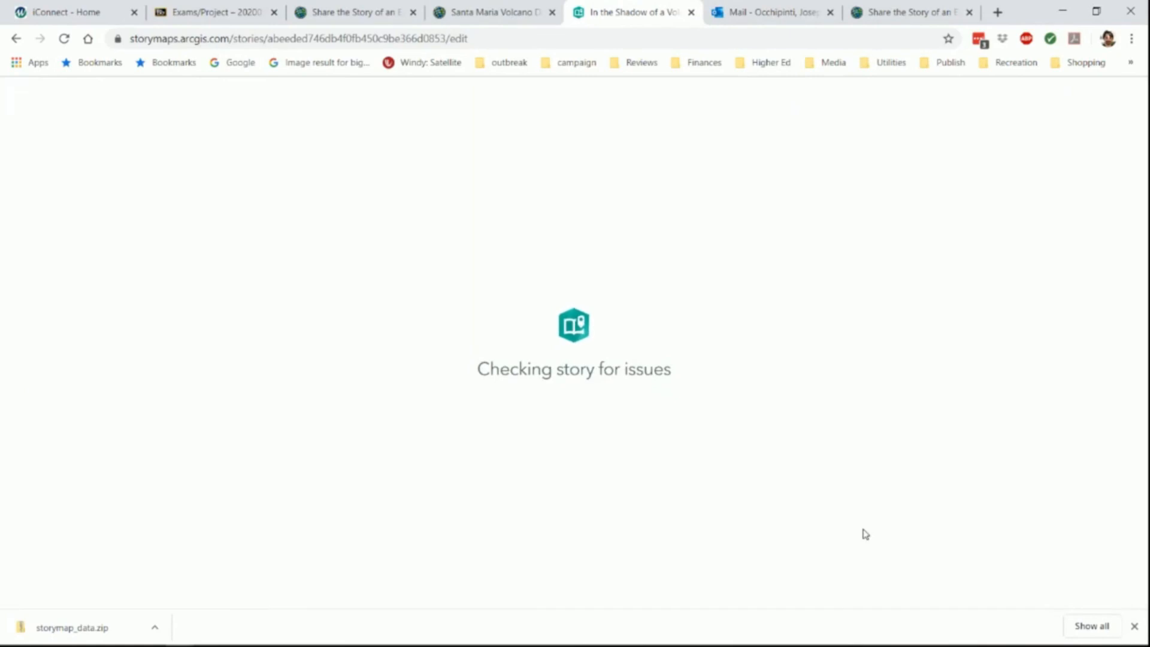